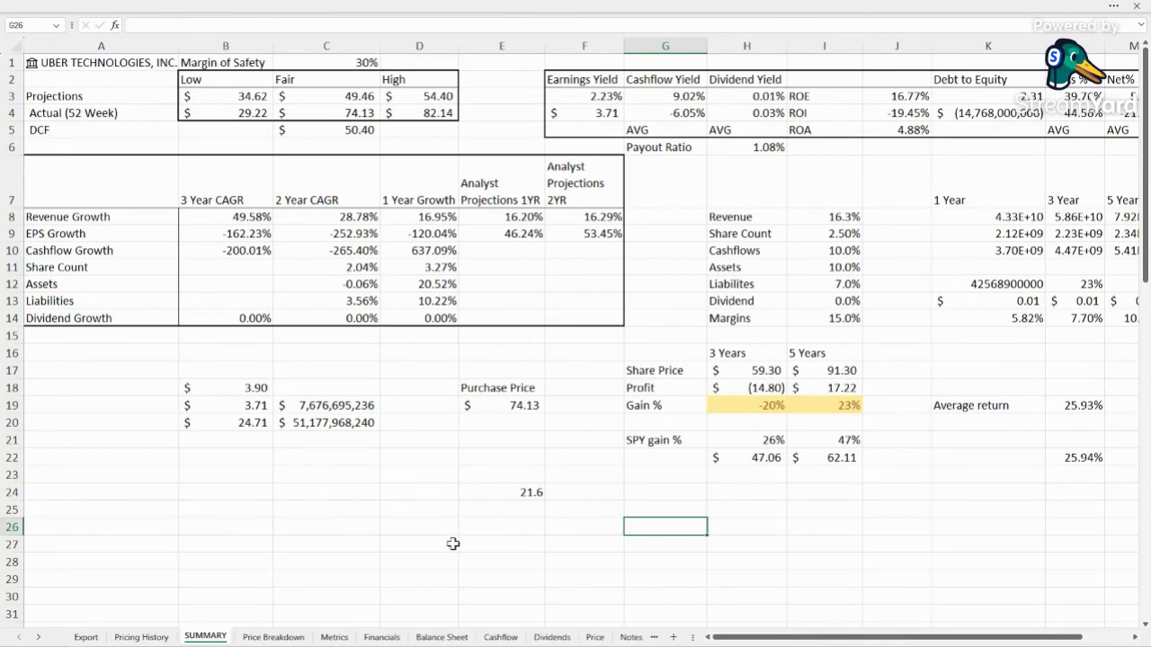
Step: Review the ticker and the formulas behind the Fair projection, DCF value, actual Fair price and 52-week low/high prices
{"action": "left_click", "coordinate": [110, 64]}
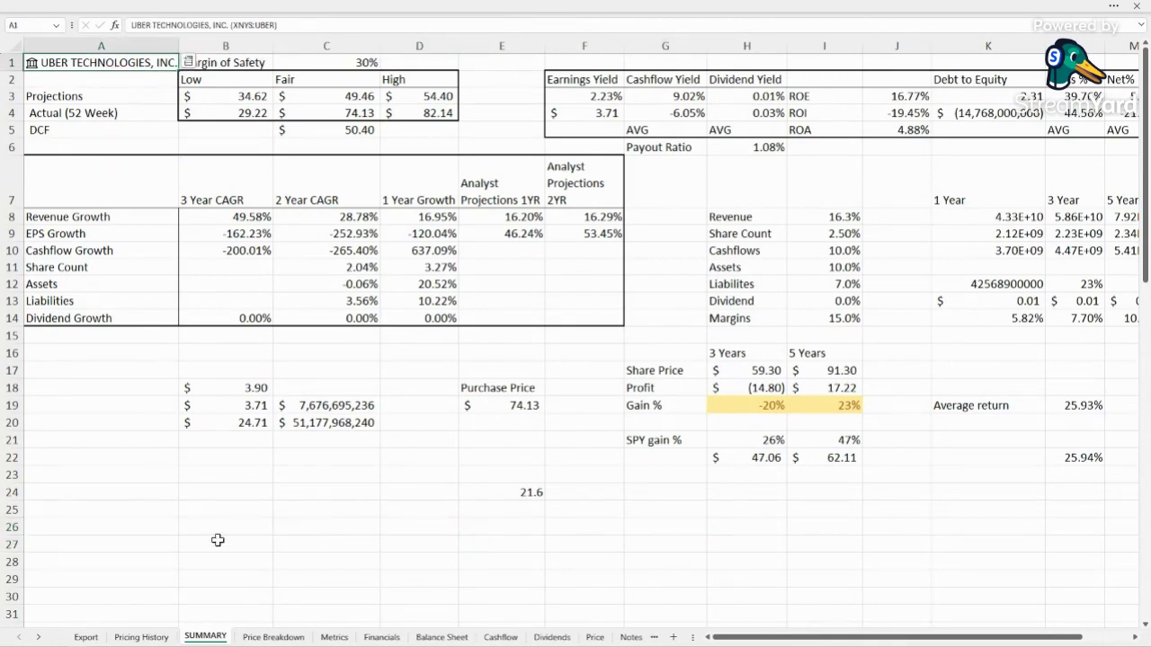
{"action": "left_click", "coordinate": [423, 523]}
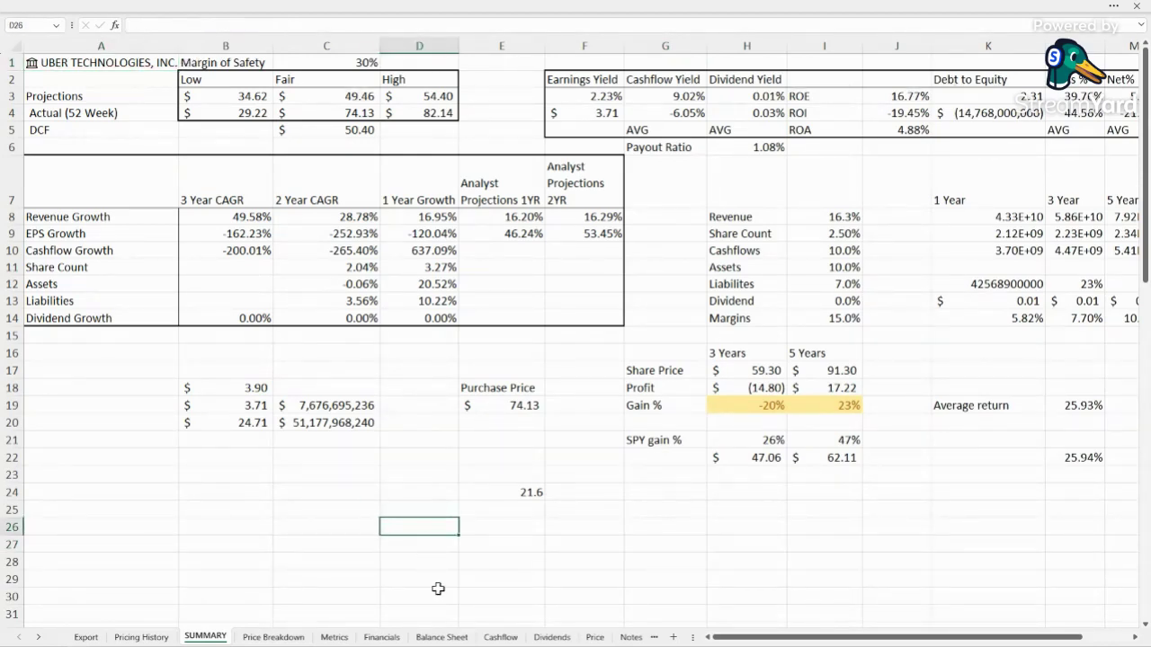
{"action": "left_click", "coordinate": [368, 95]}
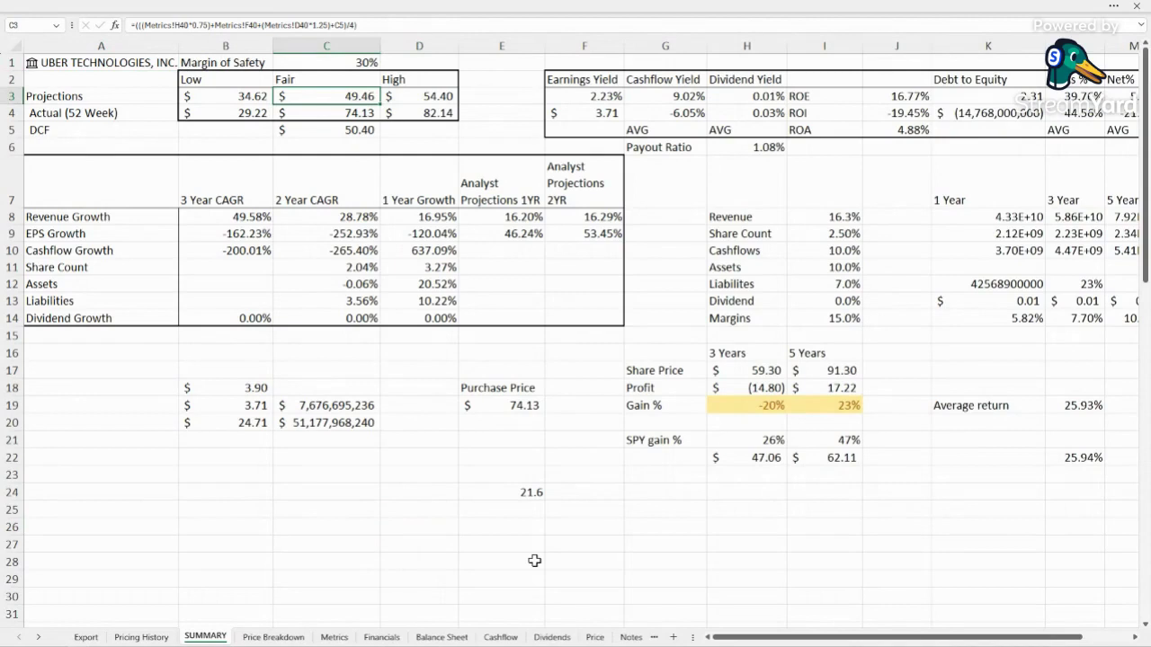
{"action": "left_click", "coordinate": [372, 133]}
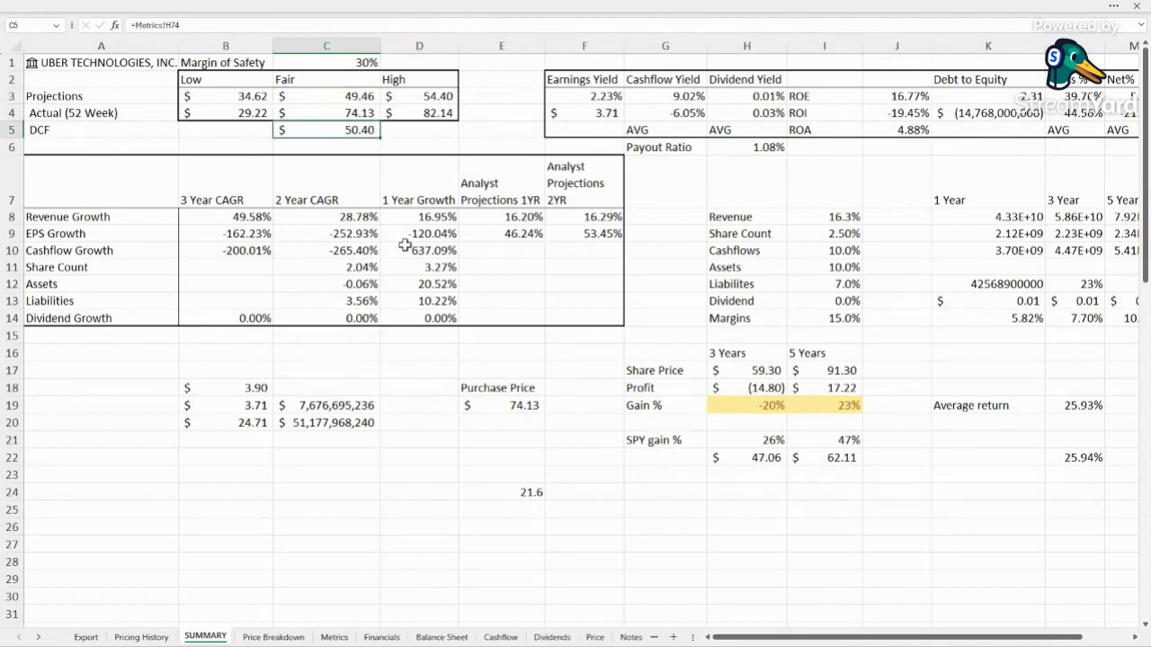
{"action": "left_click", "coordinate": [504, 557]}
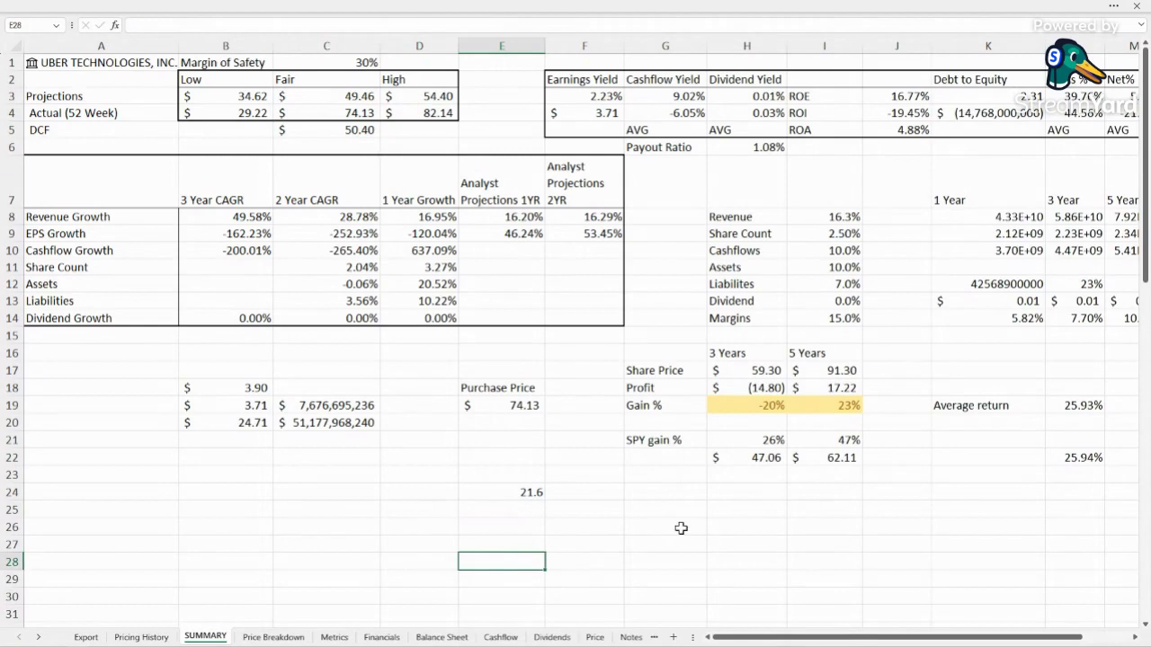
{"action": "left_click", "coordinate": [316, 111]}
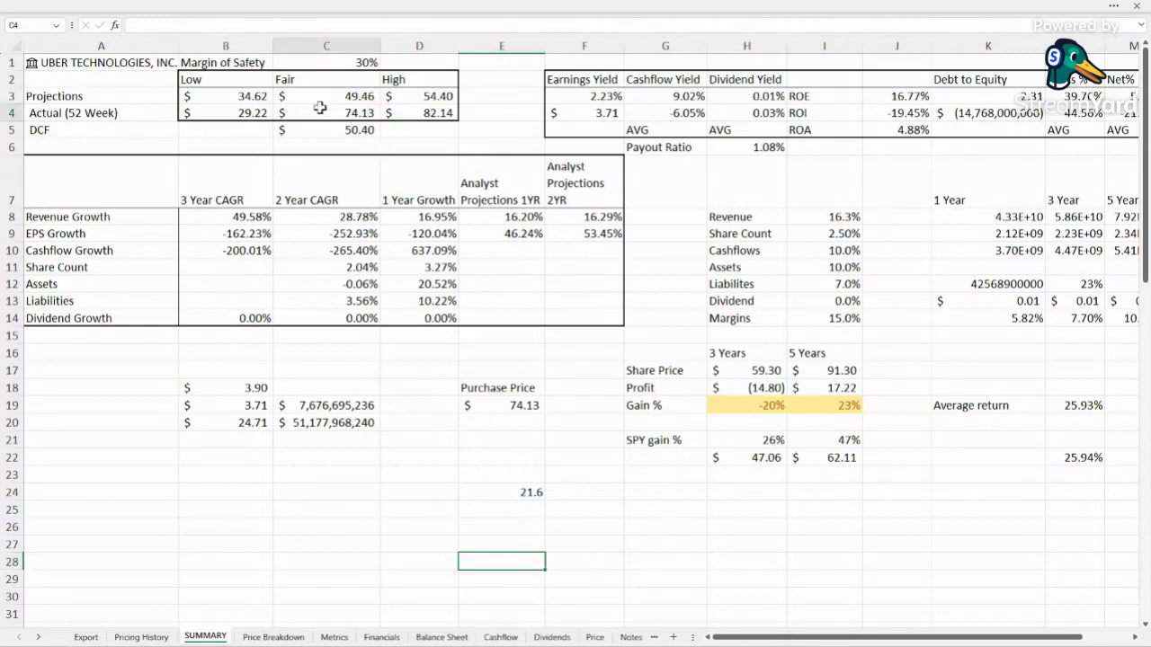
{"action": "left_click", "coordinate": [220, 111]}
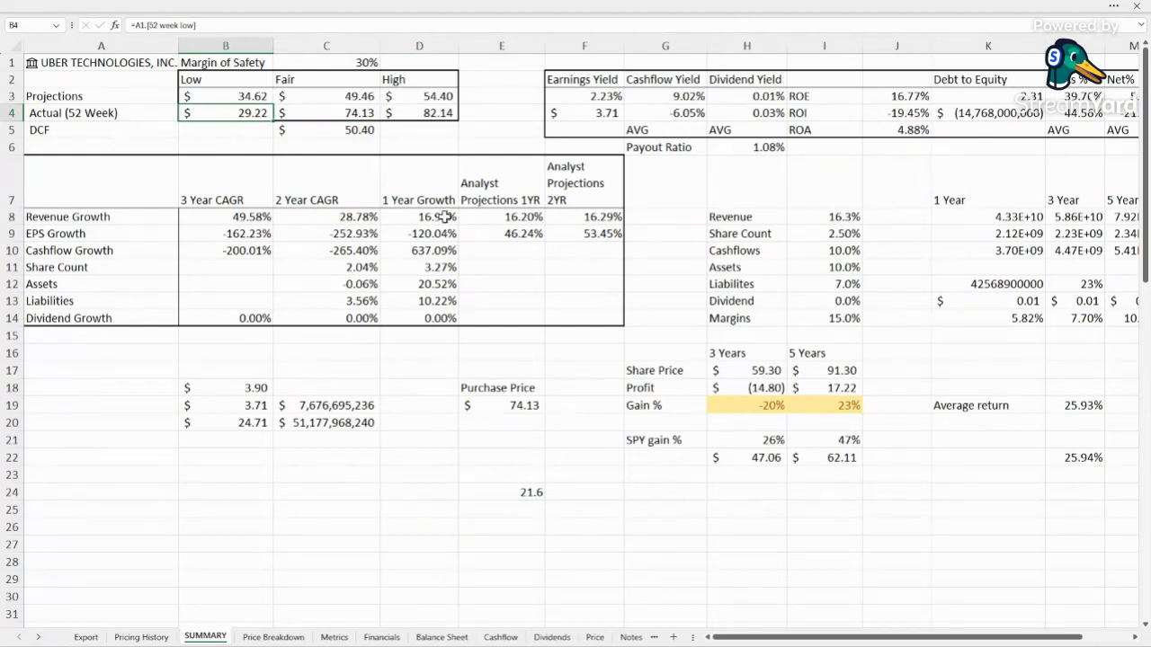
{"action": "left_click", "coordinate": [433, 111]}
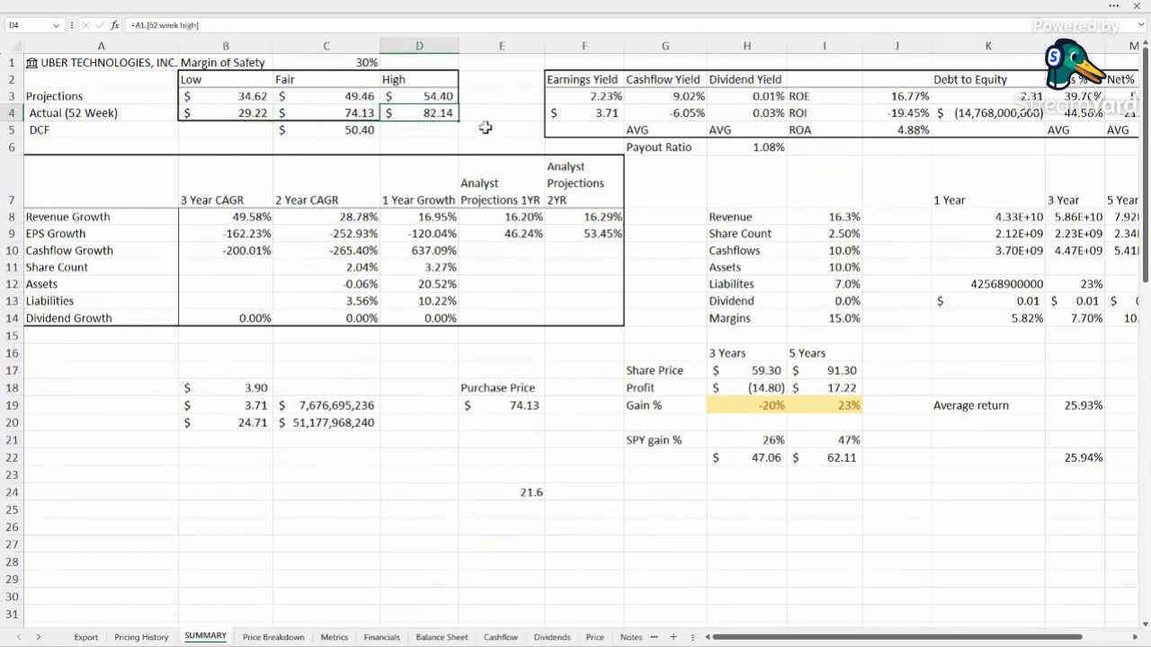
{"action": "left_click", "coordinate": [214, 112]}
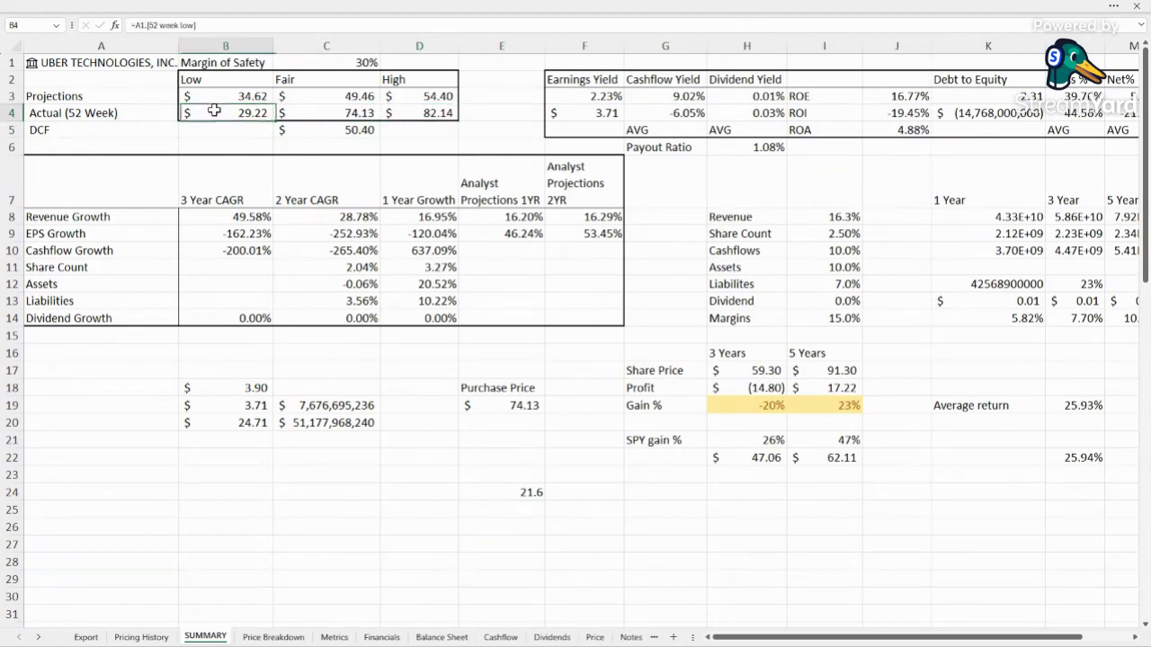
Step: Point the E19 Purchase Price at the $29.22 52-week low and review the recalculated Gain % results
{"action": "left_click", "coordinate": [526, 404]}
{"action": "type", "text": "="}
{"action": "left_click", "coordinate": [326, 113]}
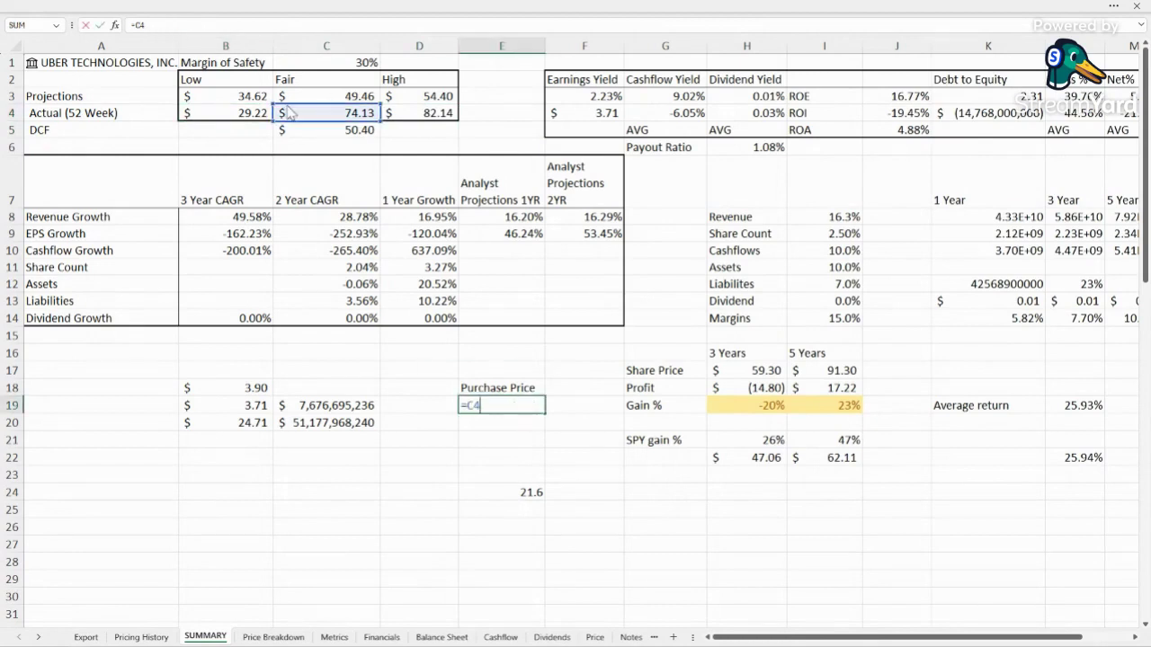
{"action": "left_click", "coordinate": [243, 112]}
{"action": "key", "text": "Return"}
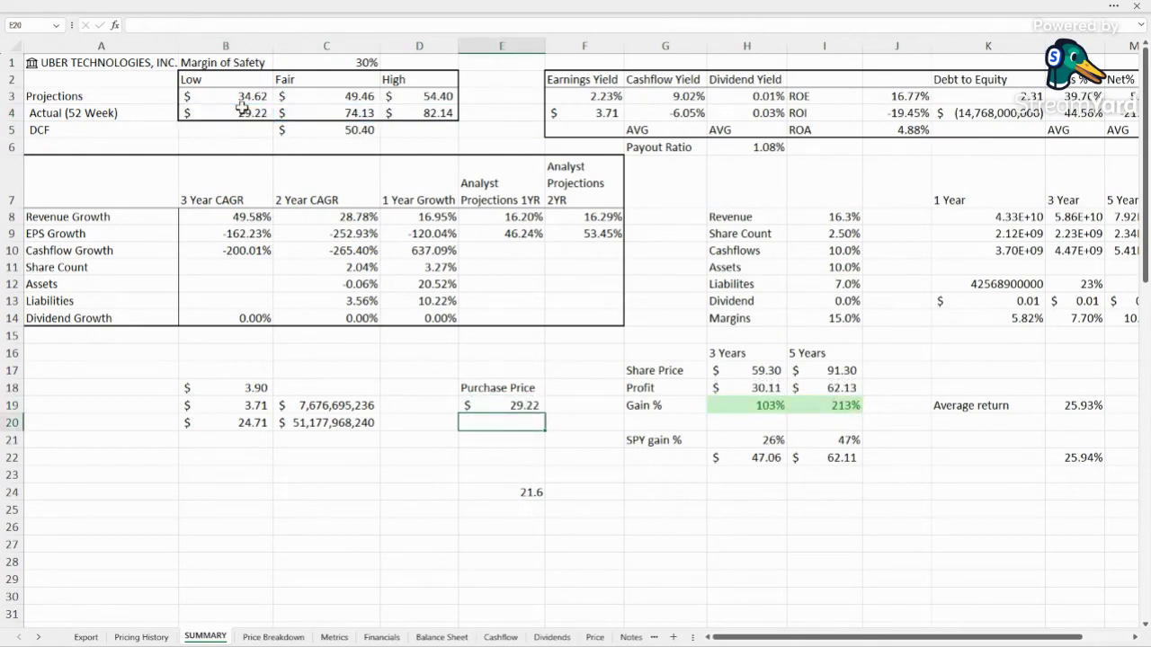
{"action": "left_click_drag", "start_coordinate": [762, 410], "coordinate": [837, 419]}
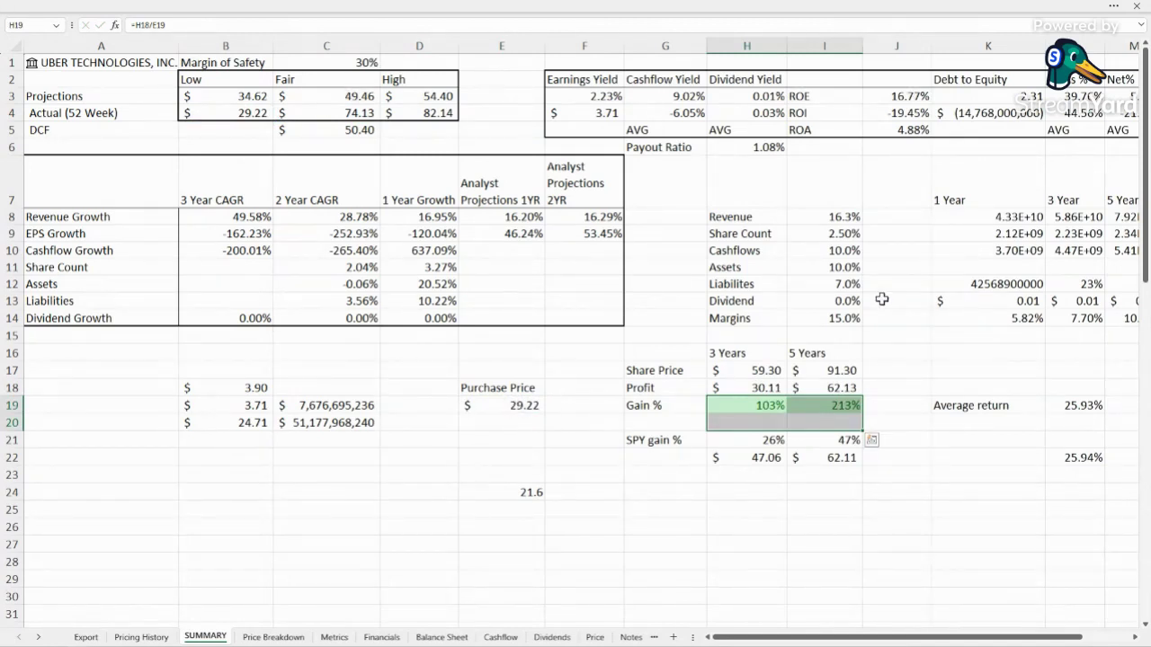
{"action": "left_click_drag", "start_coordinate": [747, 234], "coordinate": [824, 318]}
{"action": "left_click", "coordinate": [745, 559]}
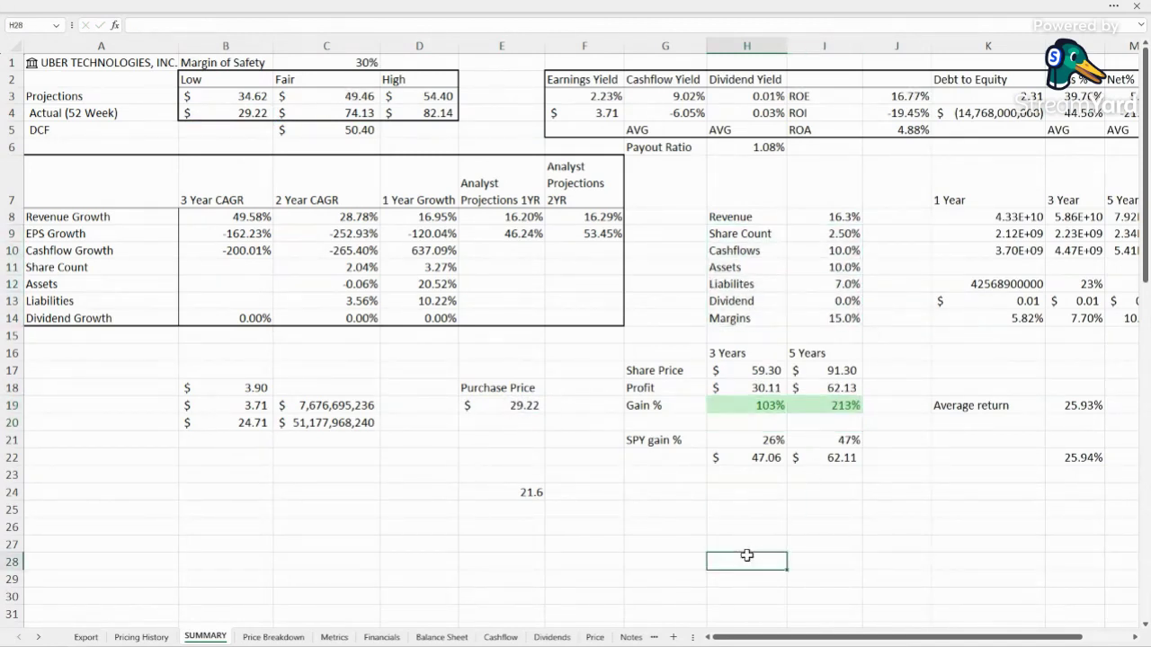
Step: Change the Purchase Price to =B4, the $34.62 Low projection, and check the 3-year, 5-year and SPY gains
{"action": "left_click", "coordinate": [504, 403]}
{"action": "type", "text": "=B4"}
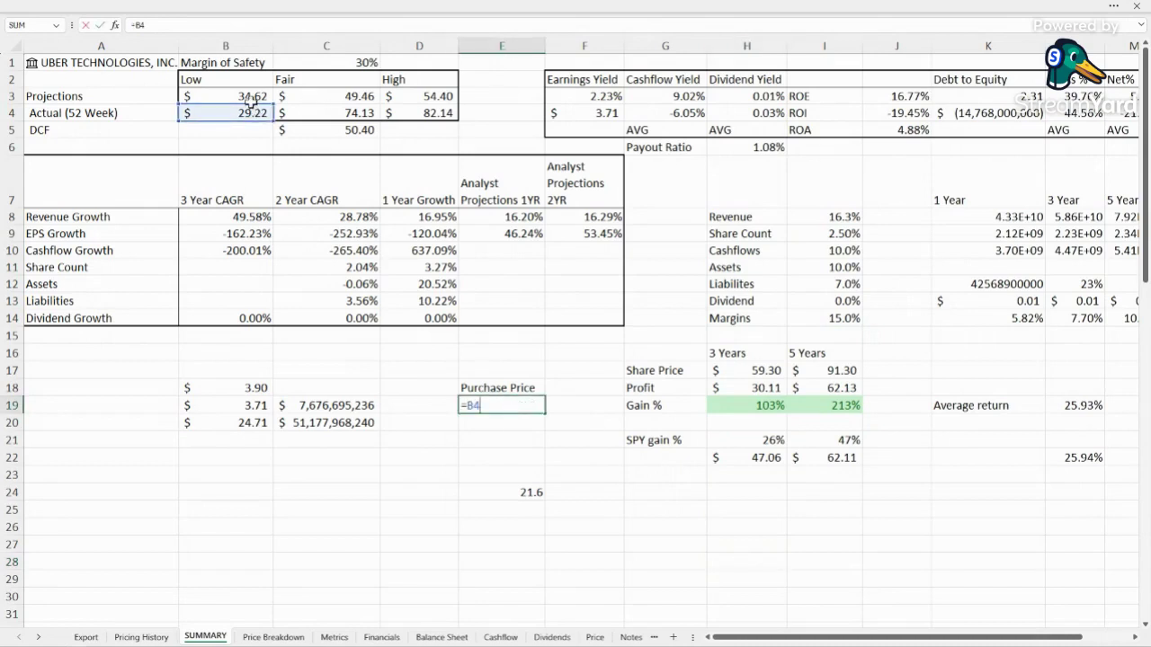
{"action": "left_click", "coordinate": [252, 97]}
{"action": "key", "text": "Return"}
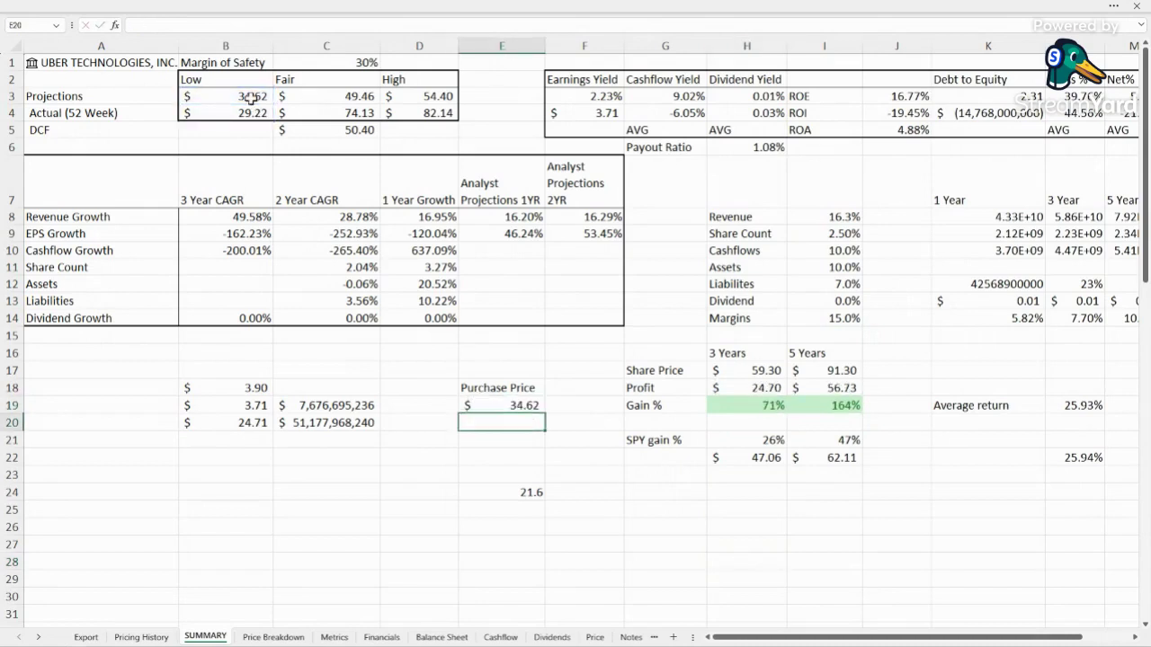
{"action": "left_click", "coordinate": [770, 406]}
{"action": "left_click", "coordinate": [836, 410]}
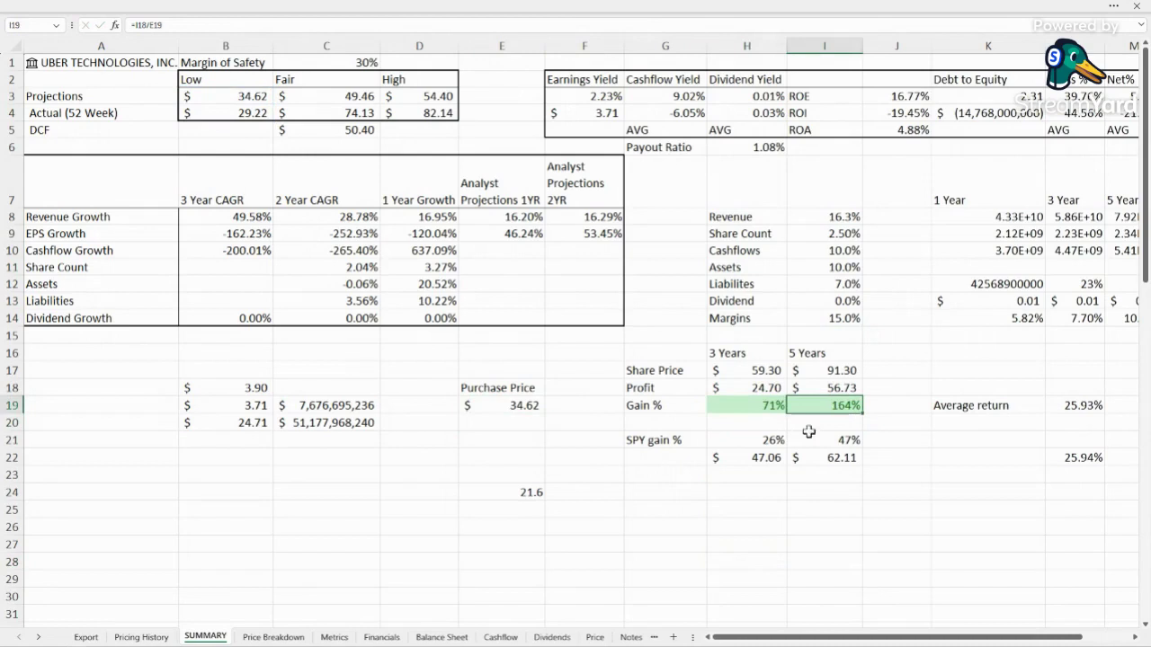
{"action": "left_click", "coordinate": [777, 440]}
{"action": "left_click", "coordinate": [760, 505]}
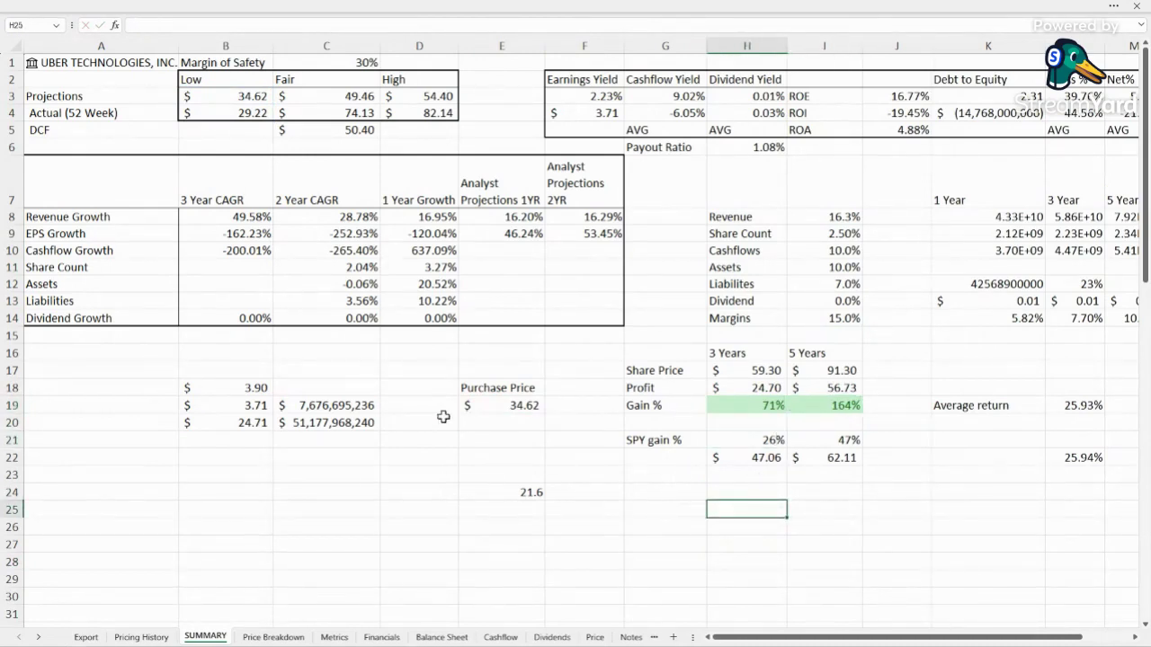
Step: Repoint the Purchase Price to the $74.13 actual Fair price in C4
{"action": "double_click", "coordinate": [528, 405]}
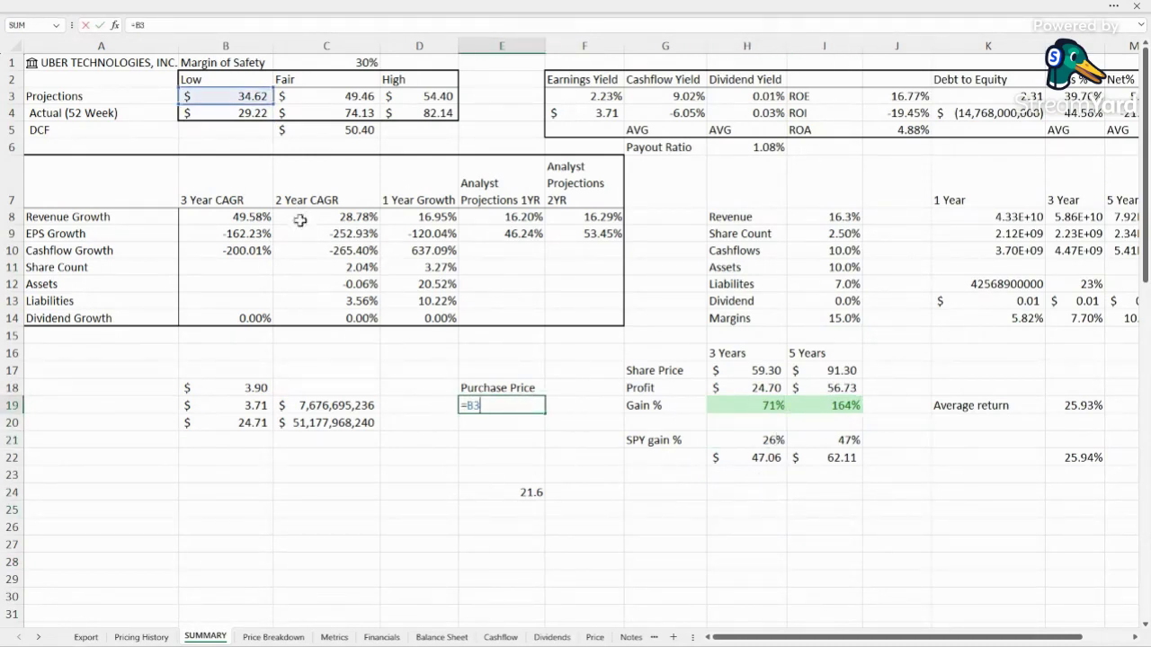
{"action": "left_click_drag", "start_coordinate": [252, 95], "coordinate": [333, 124]}
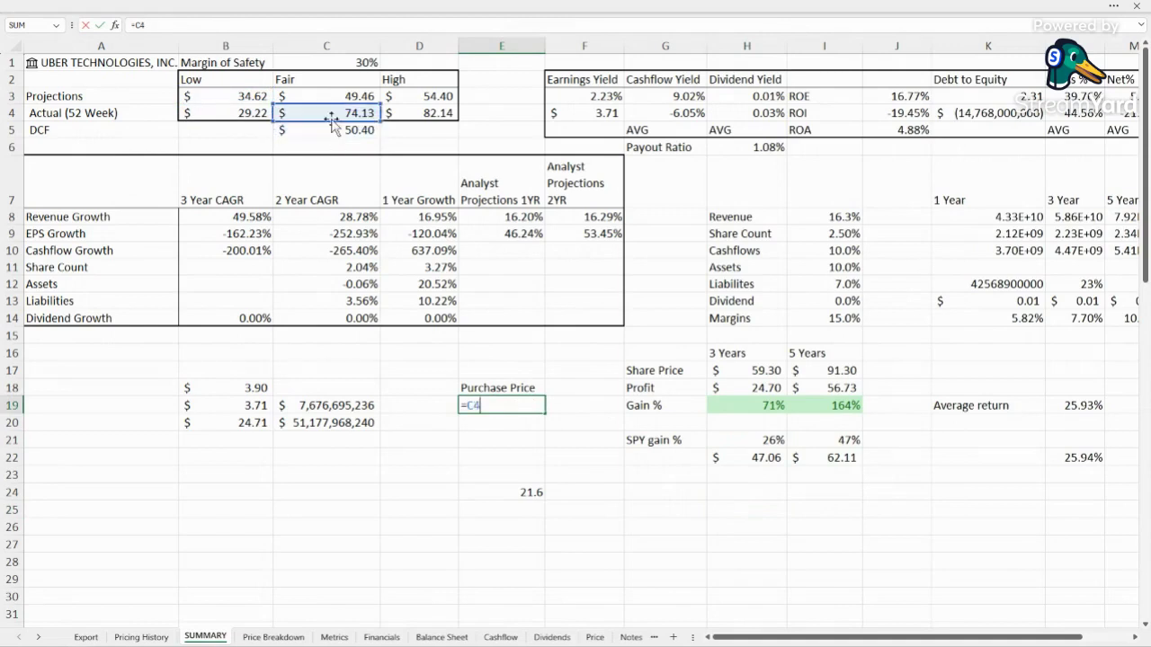
{"action": "key", "text": "Return"}
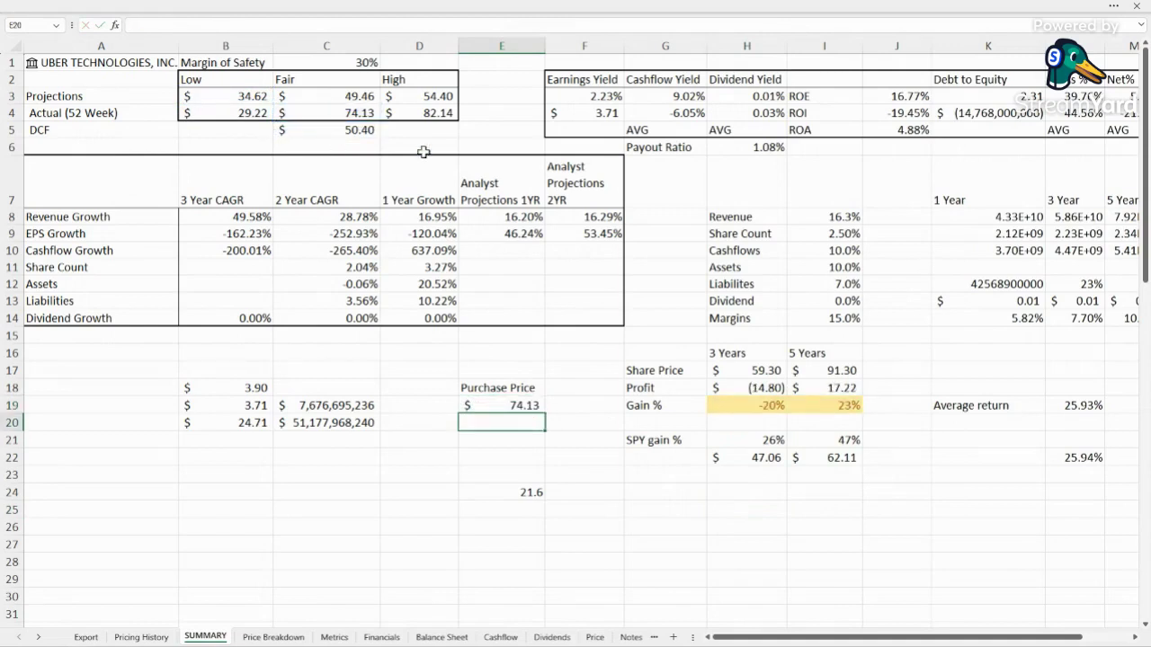
{"action": "left_click", "coordinate": [648, 440]}
{"action": "left_click", "coordinate": [637, 458]}
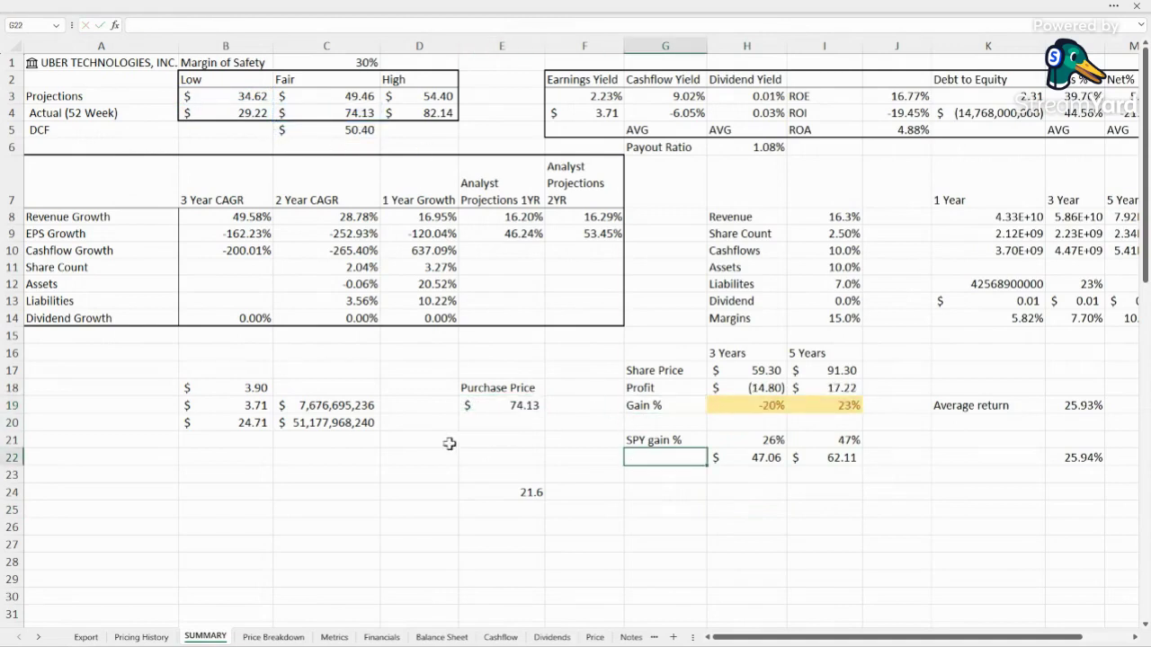
{"action": "left_click", "coordinate": [803, 509]}
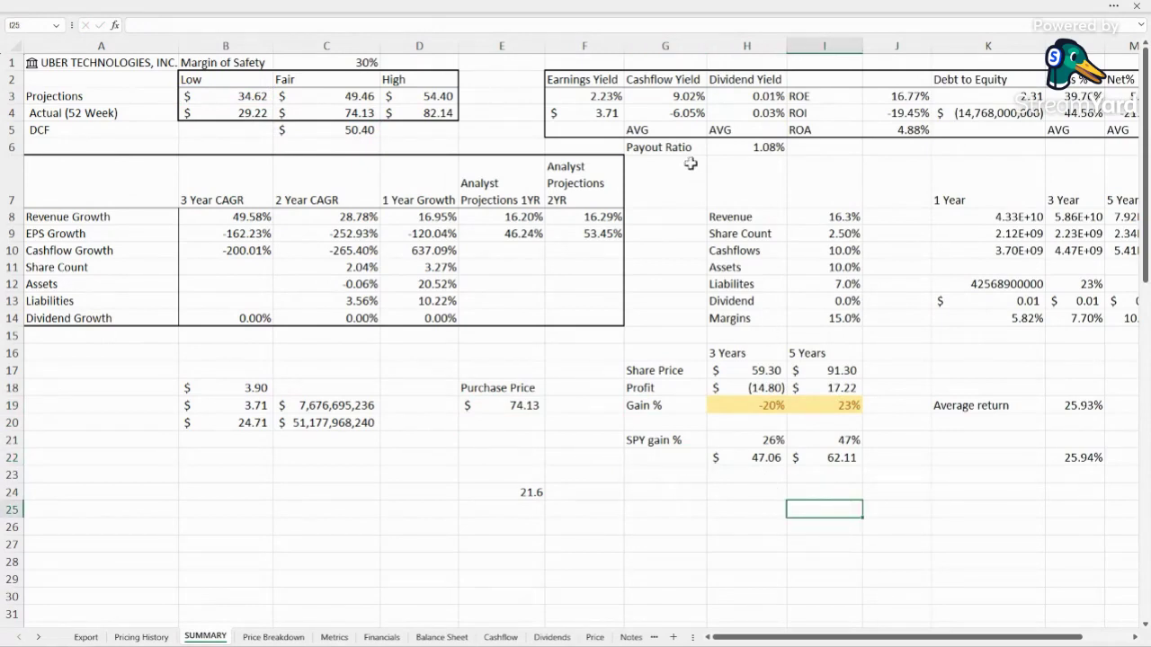
{"action": "left_click", "coordinate": [670, 182]}
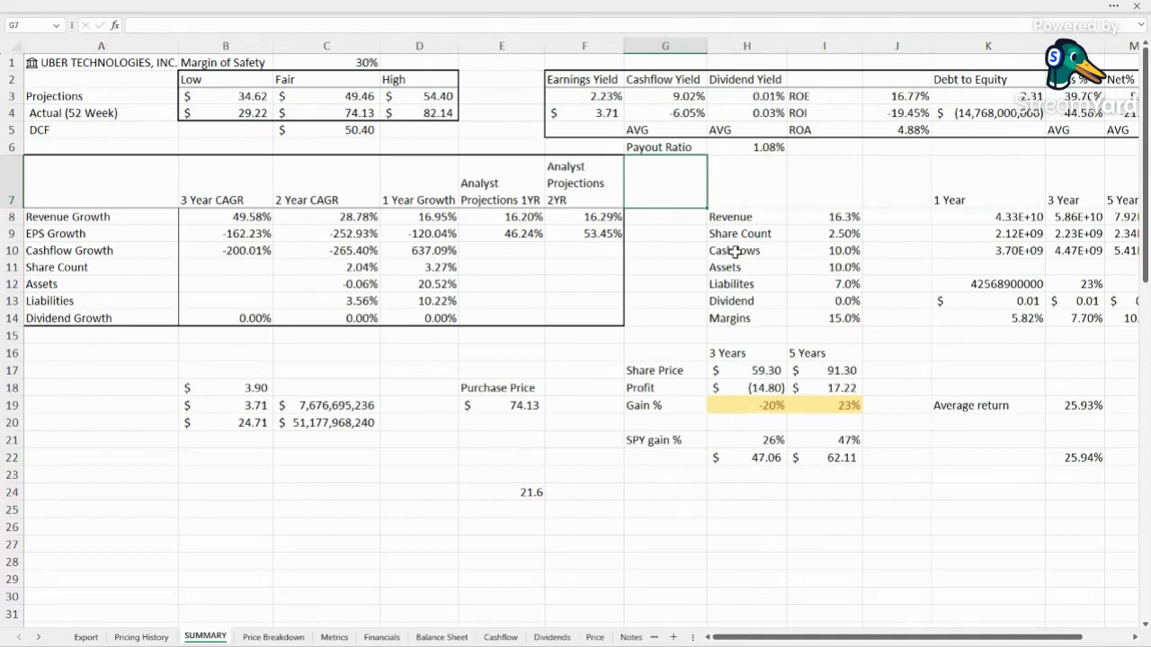
{"action": "left_click_drag", "start_coordinate": [722, 216], "coordinate": [822, 313]}
{"action": "key", "text": "Left"}
{"action": "key", "text": "Up"}
{"action": "key", "text": "Left"}
{"action": "key", "text": "Up"}
{"action": "key", "text": "Up"}
{"action": "key", "text": "Up"}
{"action": "key", "text": "Up"}
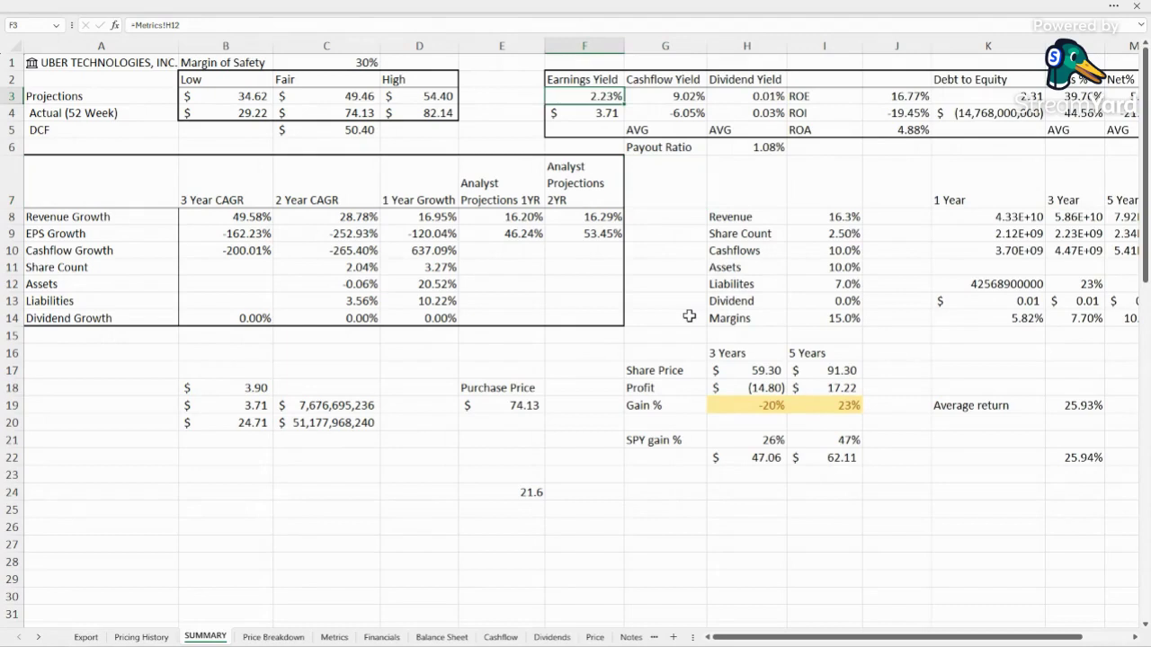
{"action": "left_click", "coordinate": [602, 111]}
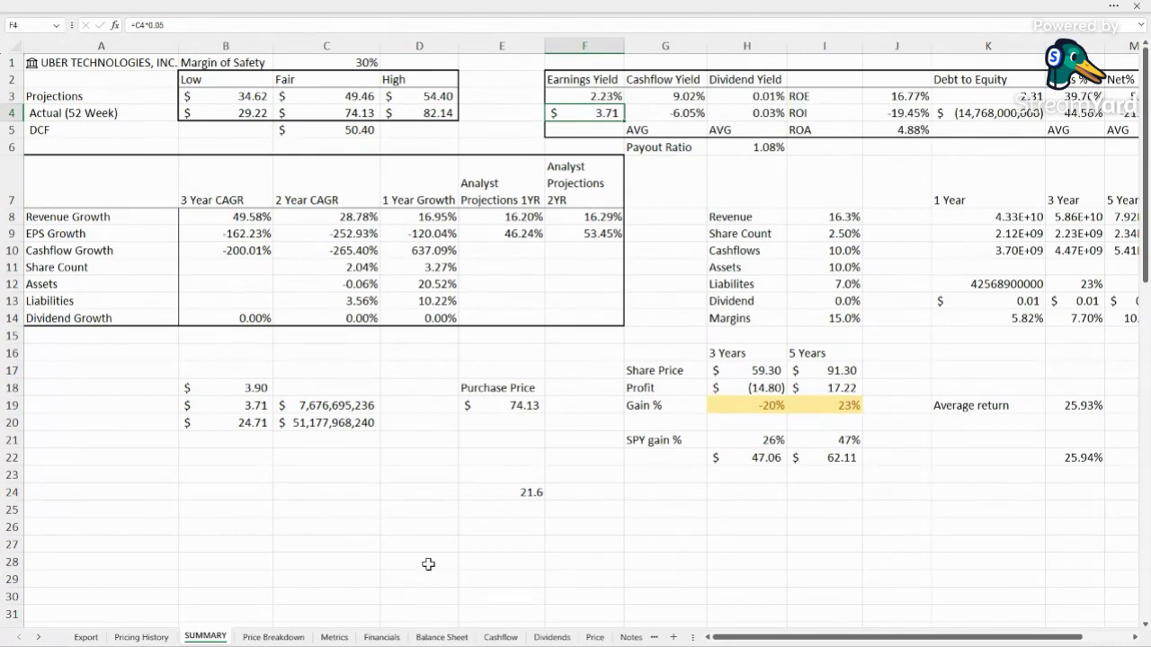
{"action": "left_click", "coordinate": [428, 563]}
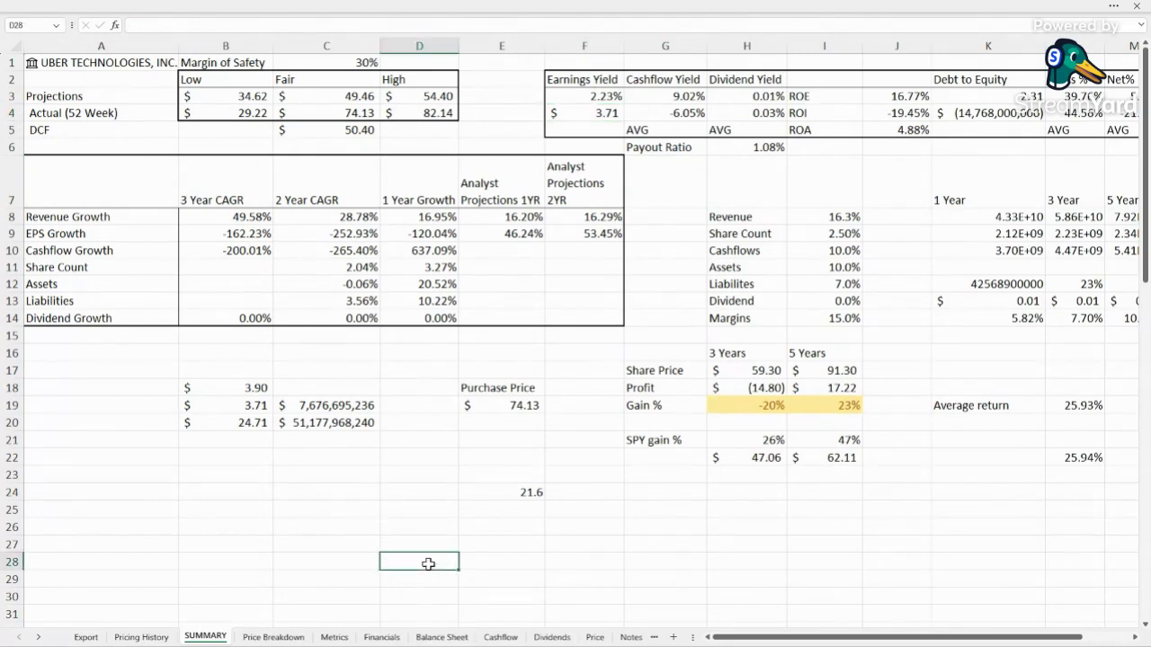
{"action": "left_click", "coordinate": [347, 637]}
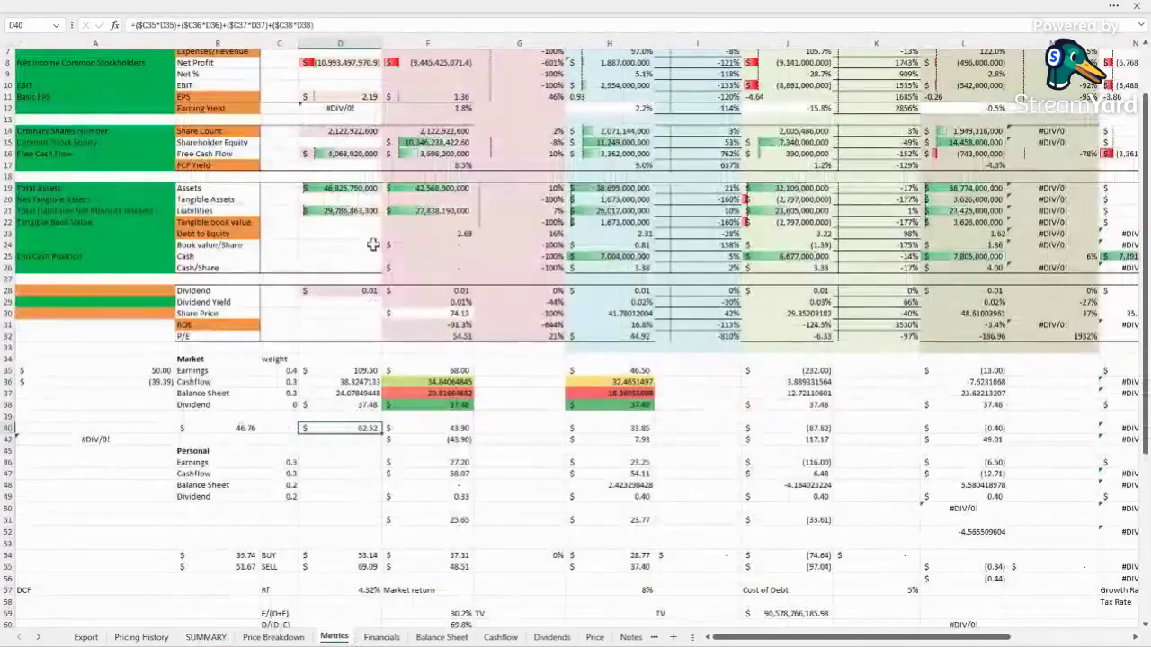
{"action": "left_click", "coordinate": [620, 97]}
{"action": "scroll", "coordinate": [620, 143], "scroll_direction": "up", "scroll_amount": 2}
{"action": "left_click", "coordinate": [430, 169]}
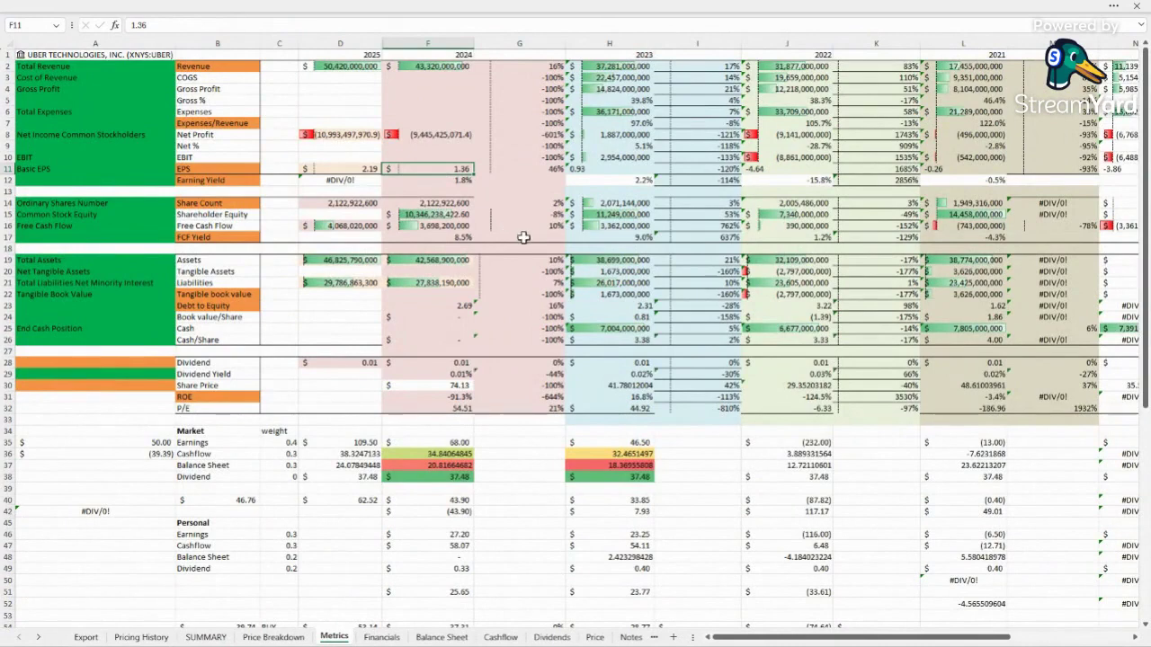
{"action": "left_click", "coordinate": [362, 169]}
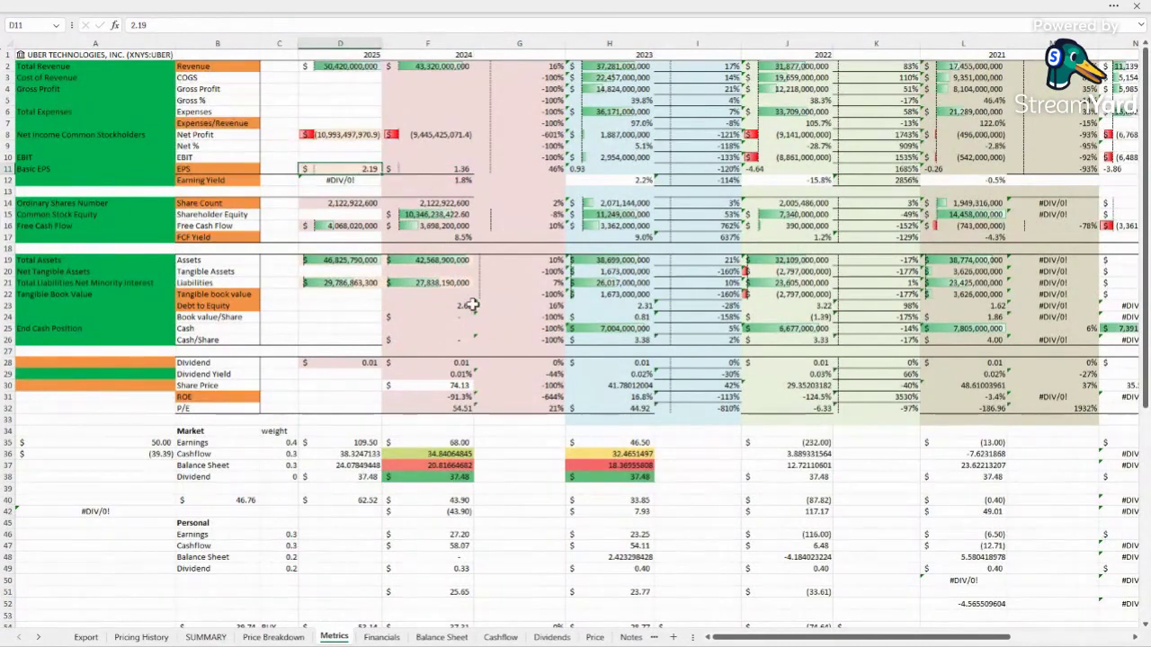
{"action": "left_click", "coordinate": [205, 636]}
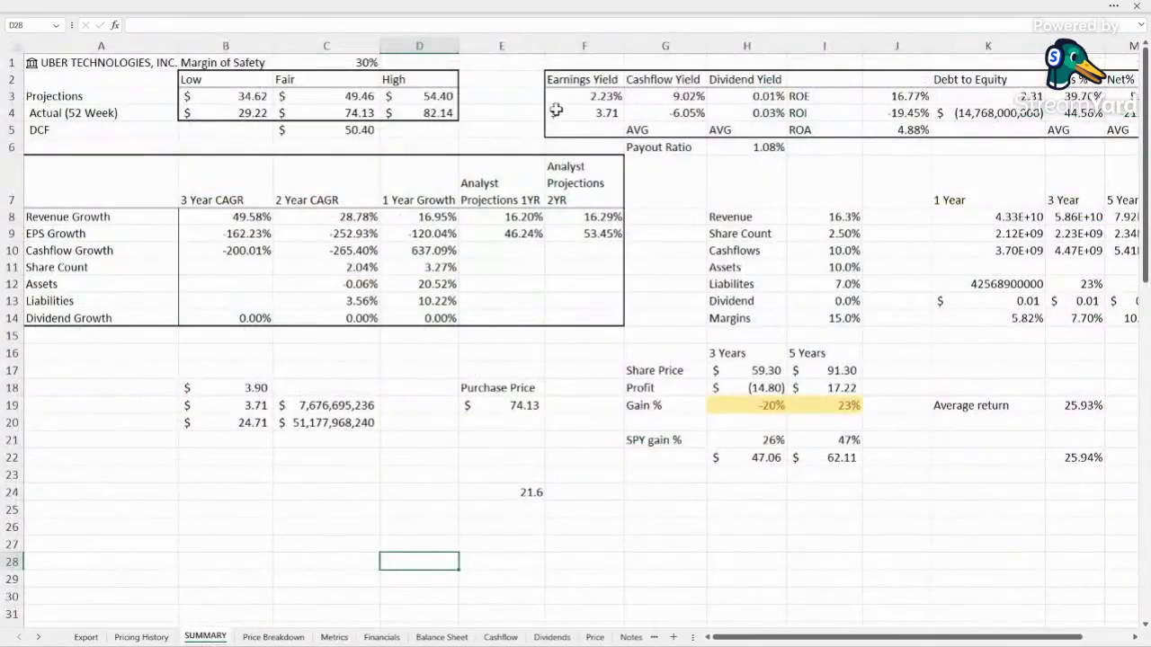
{"action": "left_click", "coordinate": [597, 117]}
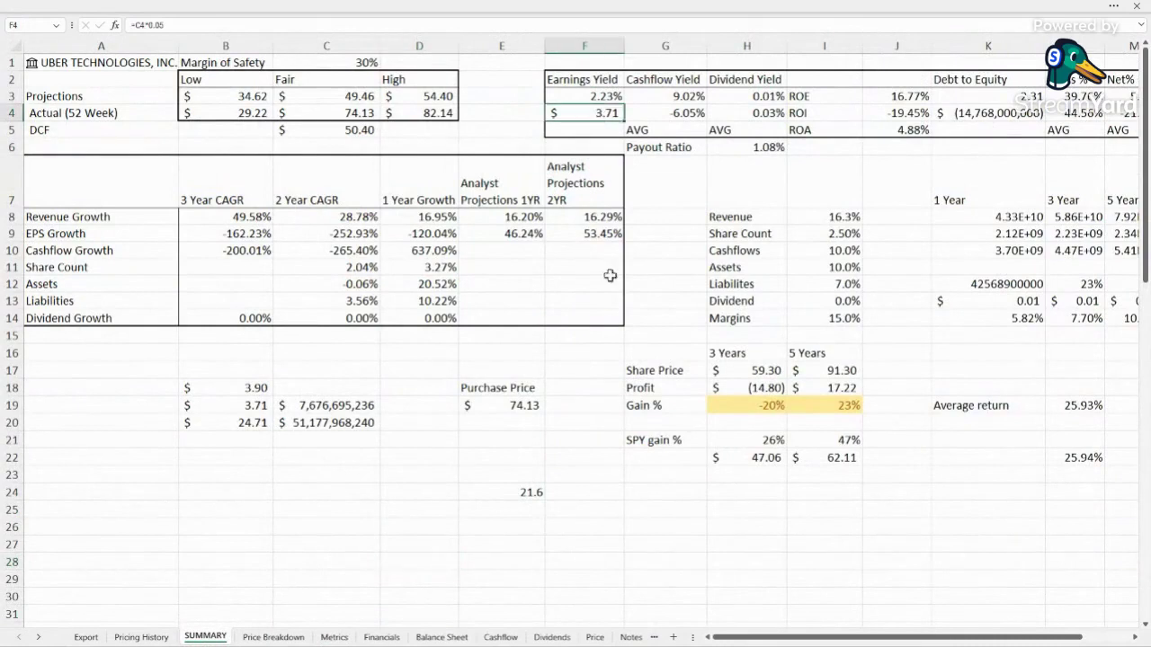
{"action": "left_click", "coordinate": [675, 559]}
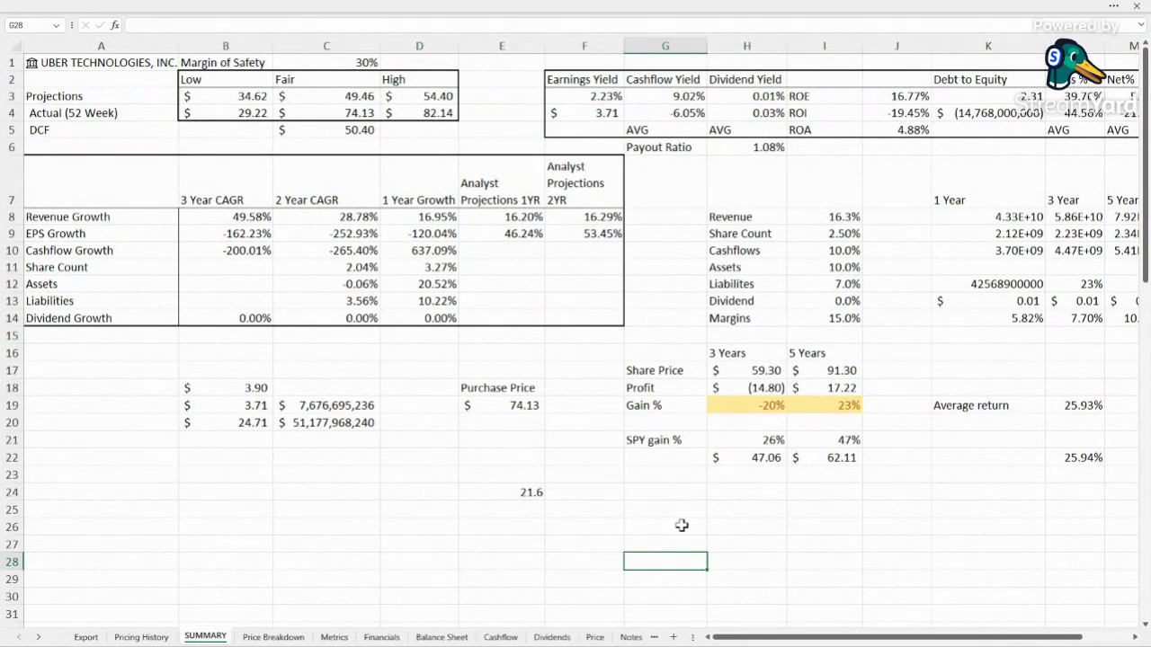
{"action": "left_click", "coordinate": [681, 97]}
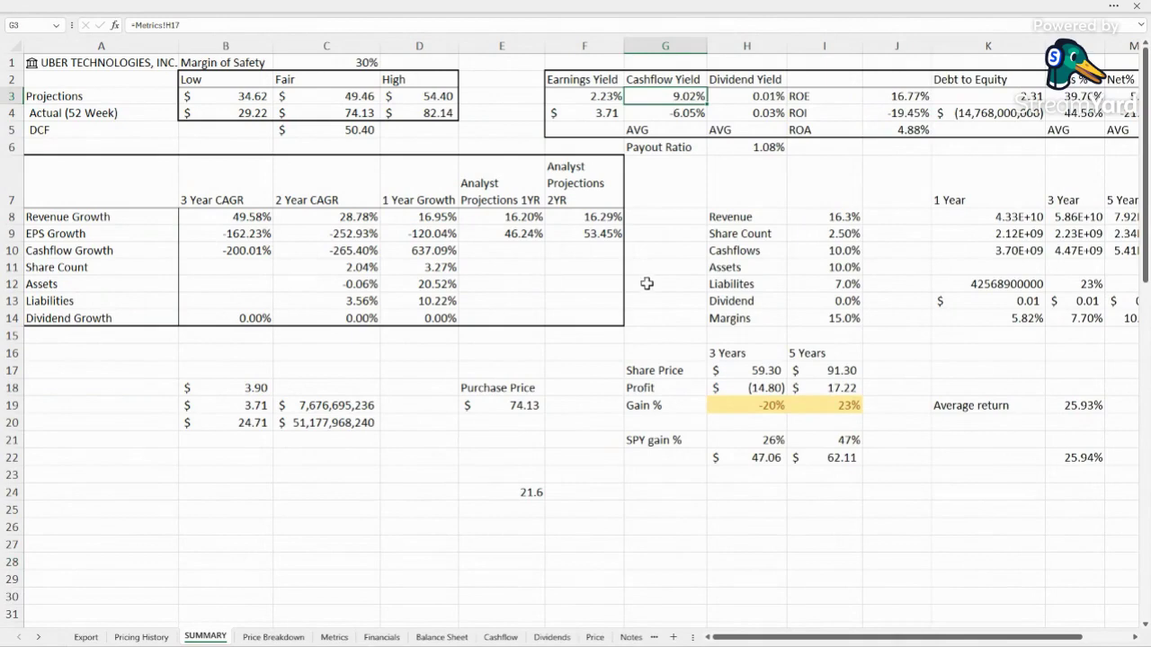
{"action": "left_click", "coordinate": [686, 112]}
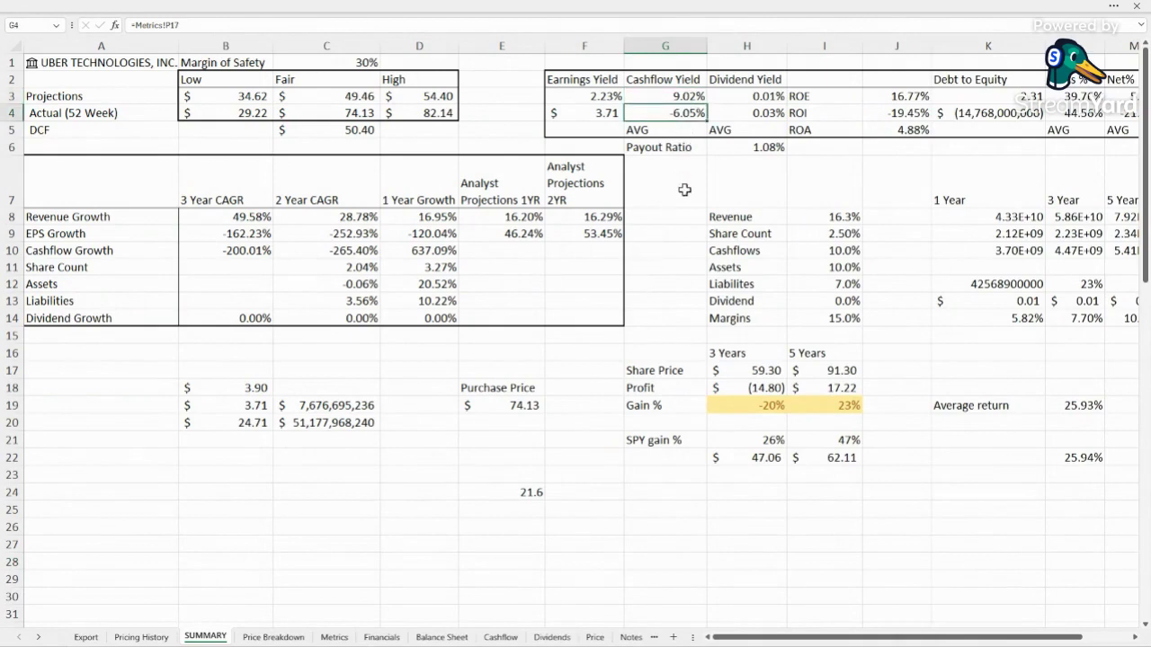
Step: Switch to the Cashflow sheet and read the 2021 Free Cash Flow bar at -$748 million
{"action": "left_click", "coordinate": [501, 636]}
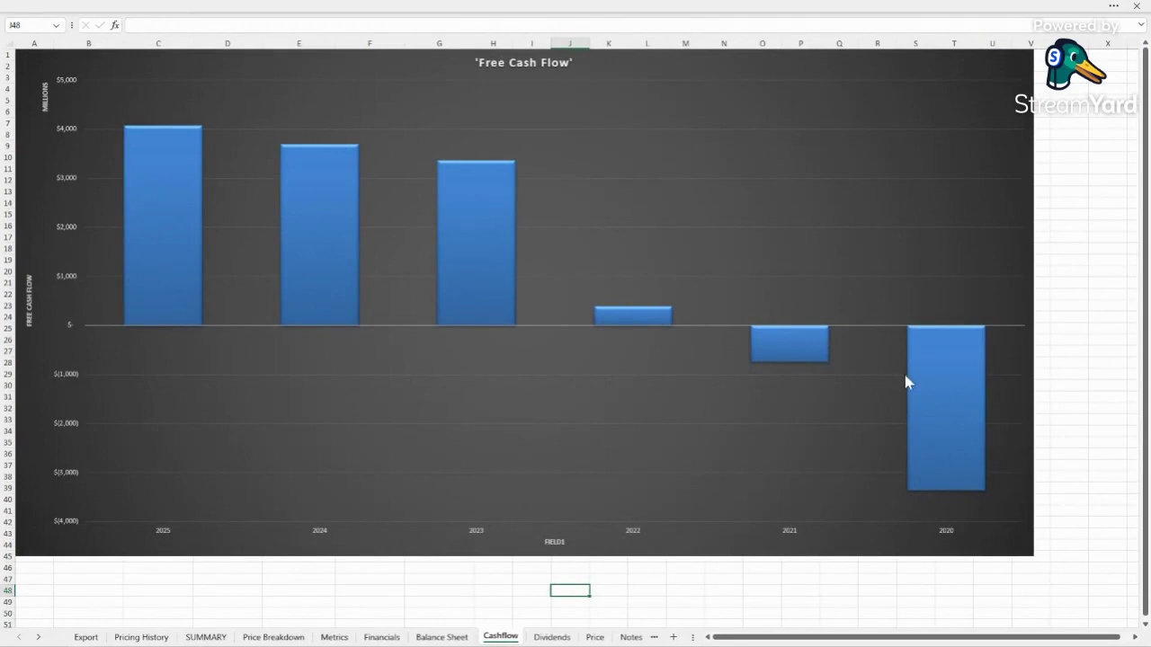
{"action": "mouse_move", "coordinate": [824, 362]}
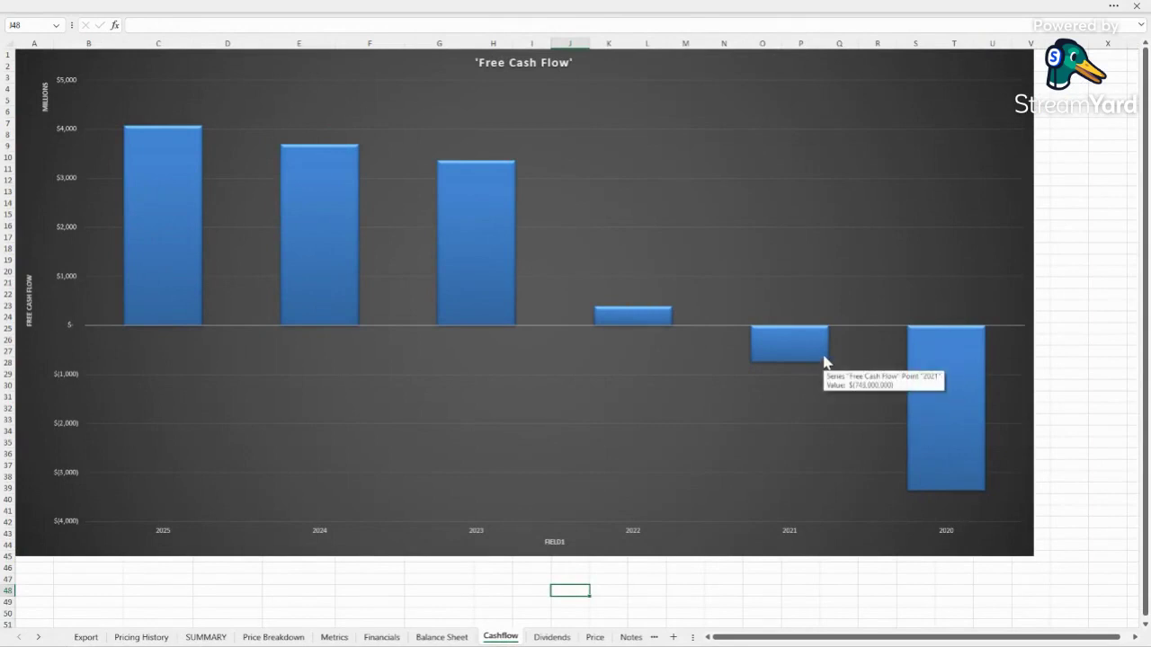
Step: Back on SUMMARY, inspect the Dividend Yield, ROE, Debt to Equity, ROI and ROA formulas
{"action": "key", "text": "ctrl+Page_Up"}
{"action": "key", "text": "ctrl+Page_Up"}
{"action": "key", "text": "ctrl+Page_Up"}
{"action": "key", "text": "ctrl+Page_Up"}
{"action": "key", "text": "ctrl+Page_Up"}
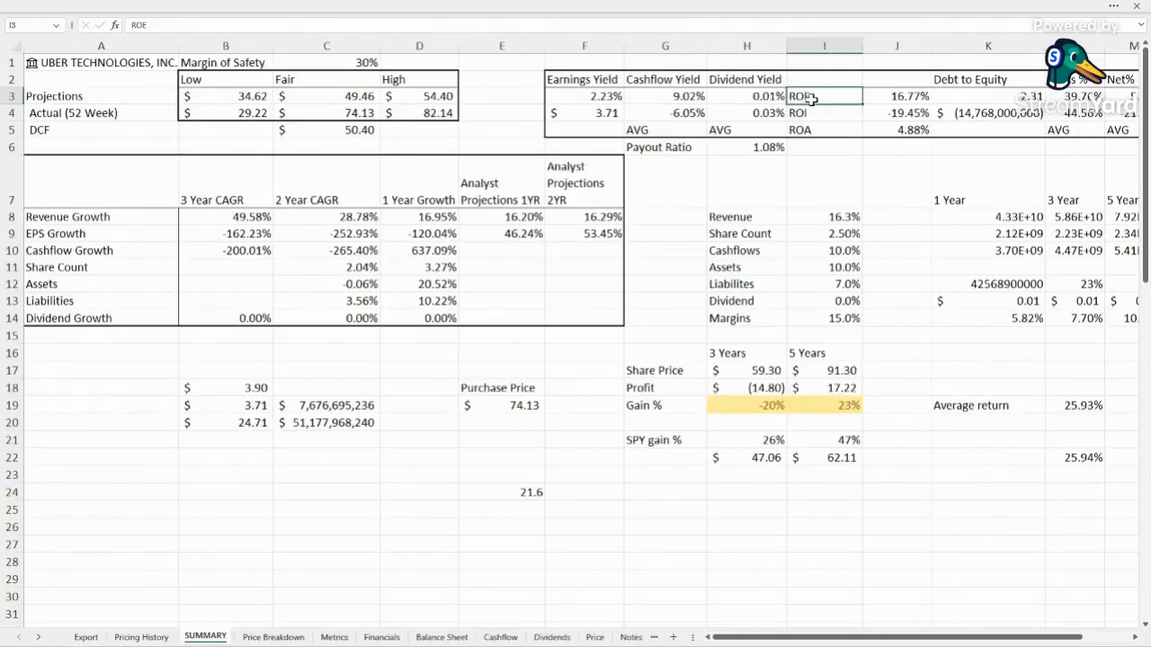
{"action": "left_click_drag", "start_coordinate": [775, 96], "coordinate": [775, 112]}
{"action": "left_click", "coordinate": [906, 96]}
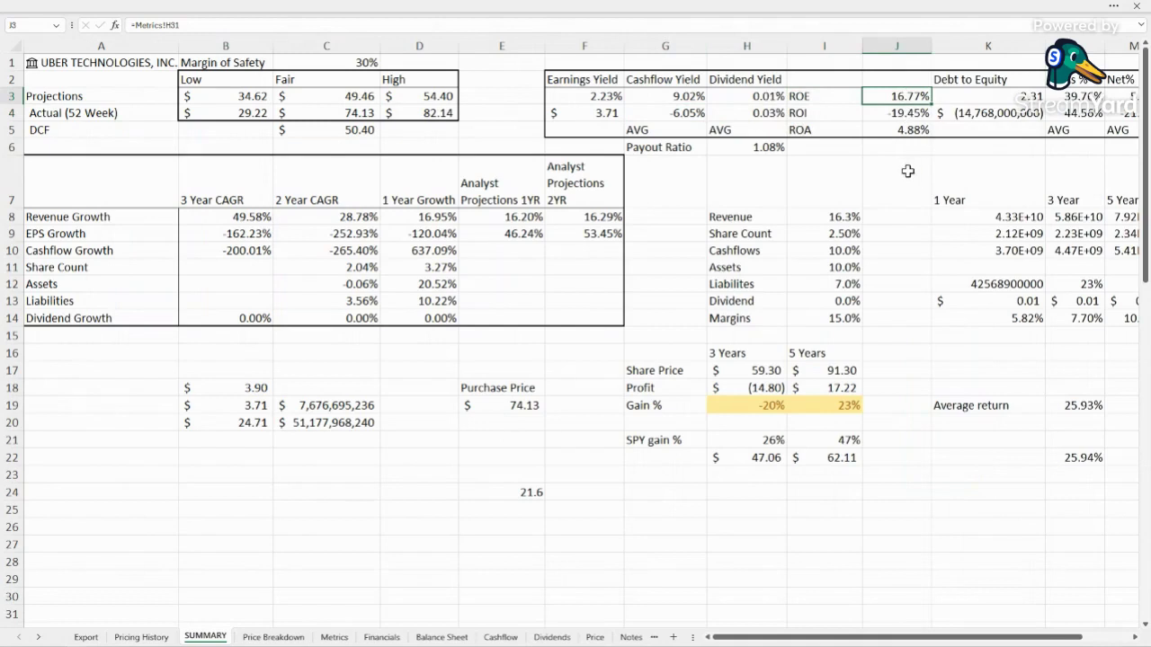
{"action": "left_click", "coordinate": [996, 96]}
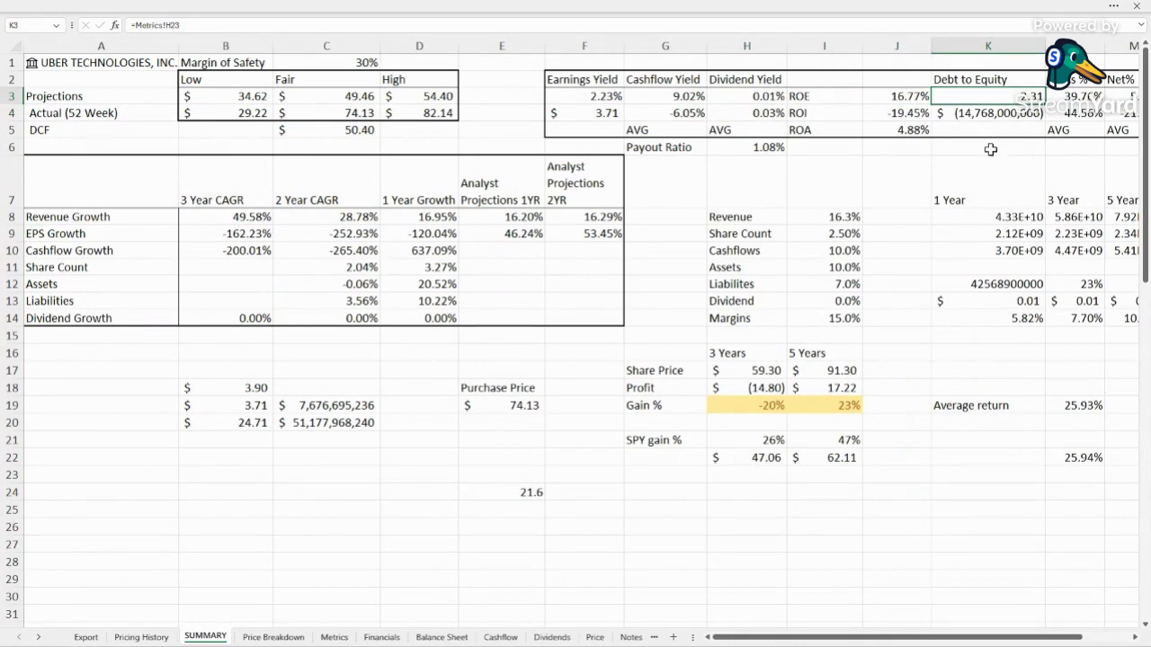
{"action": "left_click", "coordinate": [875, 115]}
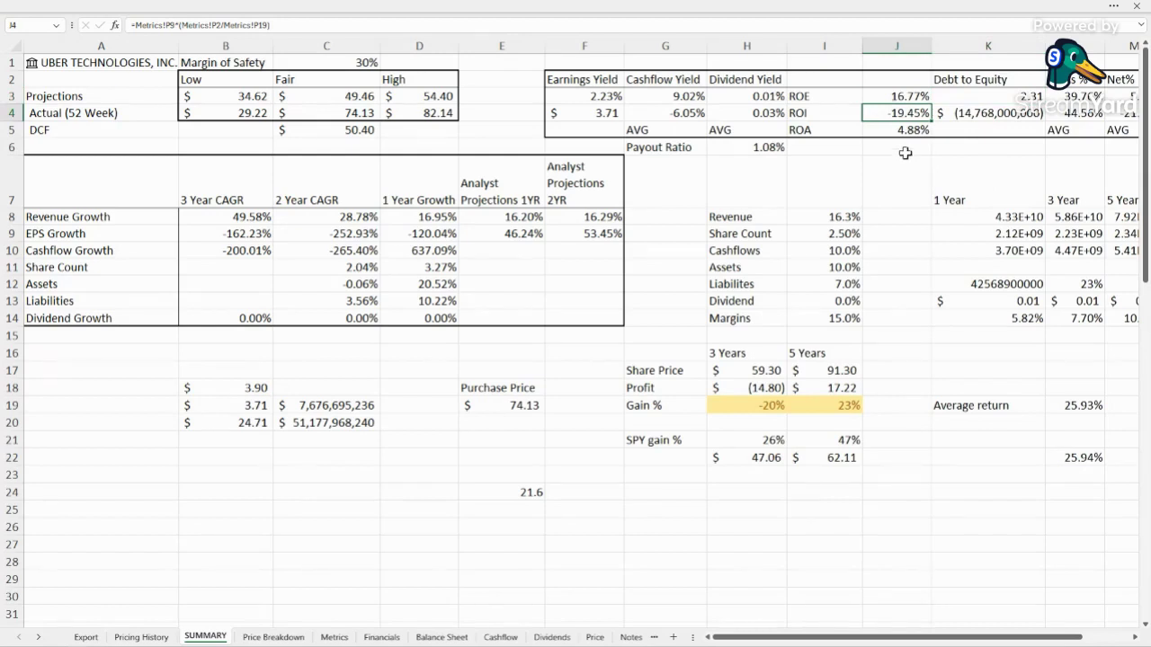
{"action": "left_click", "coordinate": [906, 127]}
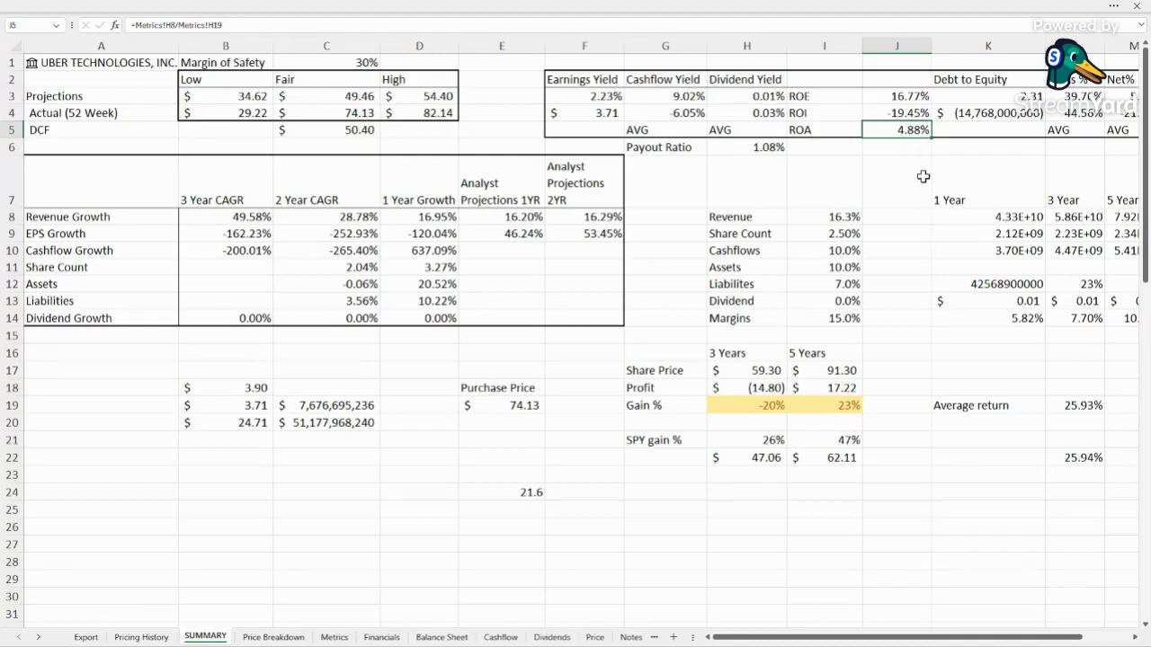
{"action": "left_click", "coordinate": [907, 179]}
Step: Inspect the projected and actual Gross % and Net% formulas and the 5 Year header
{"action": "left_click", "coordinate": [1074, 96]}
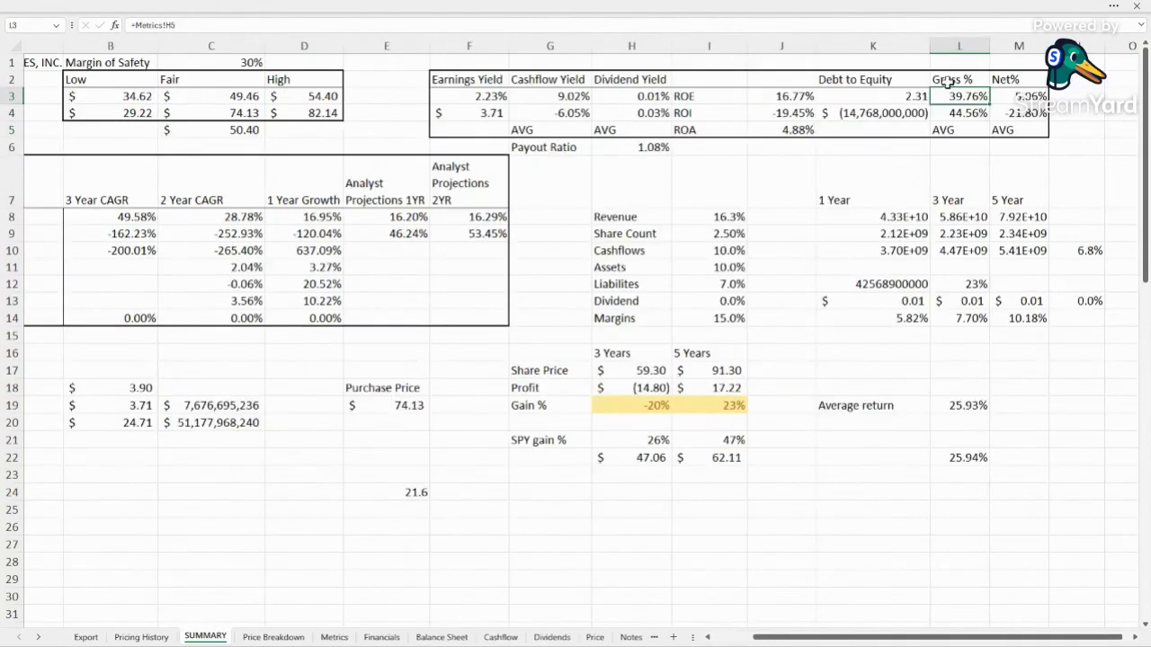
{"action": "left_click", "coordinate": [966, 117]}
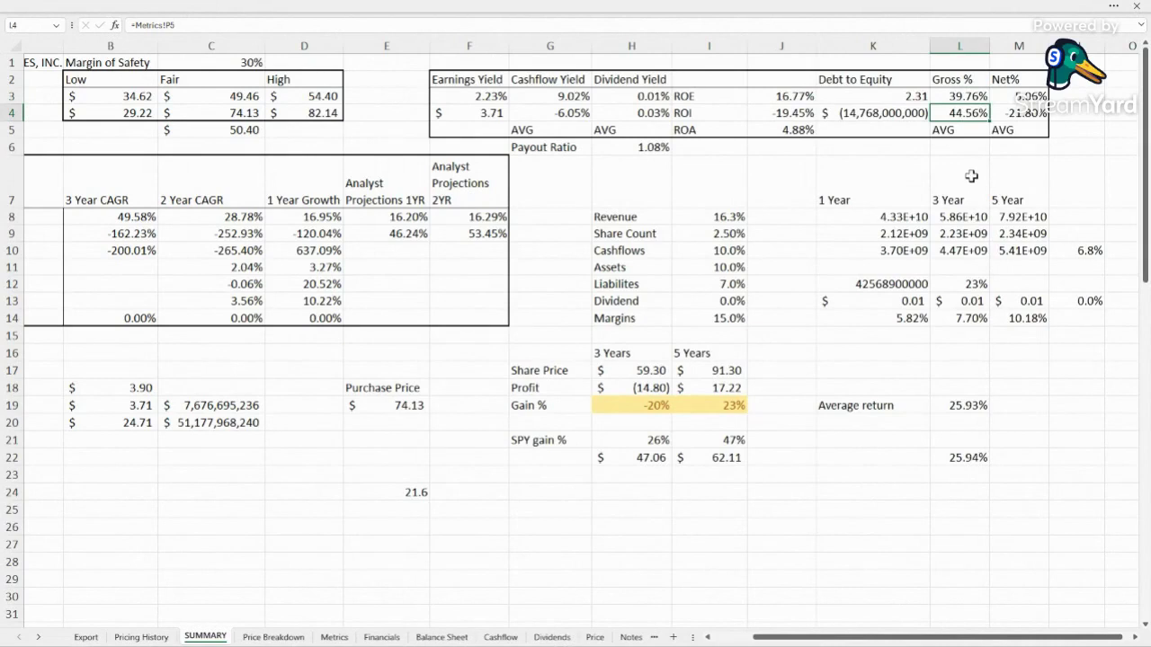
{"action": "left_click", "coordinate": [1025, 97]}
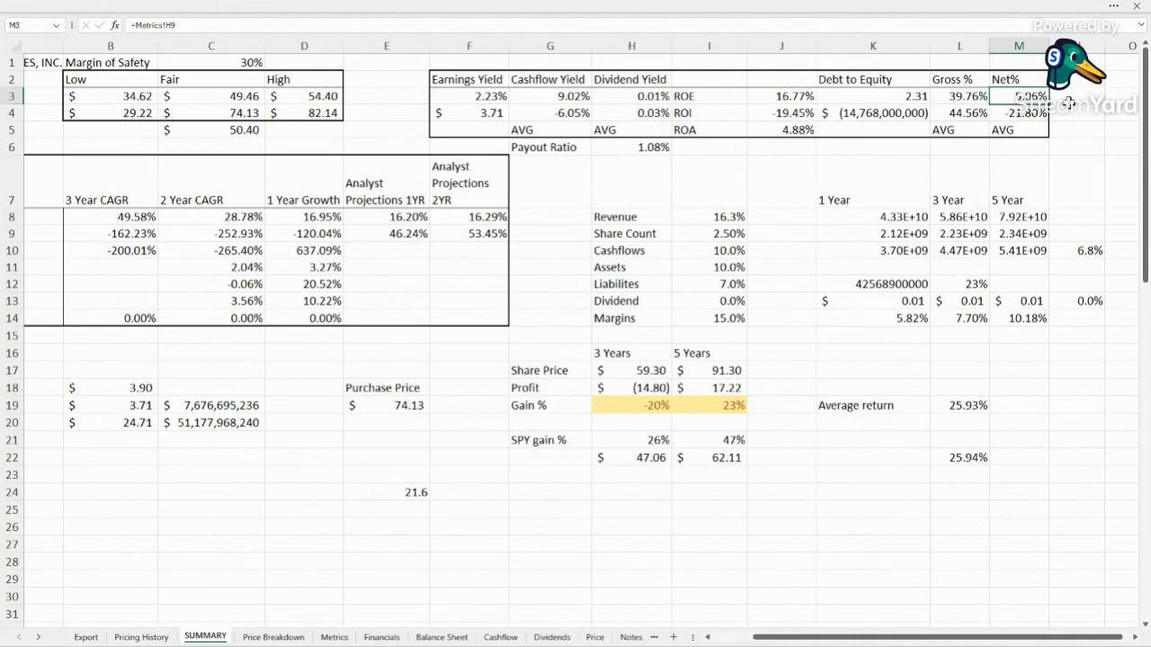
{"action": "left_click", "coordinate": [1036, 117]}
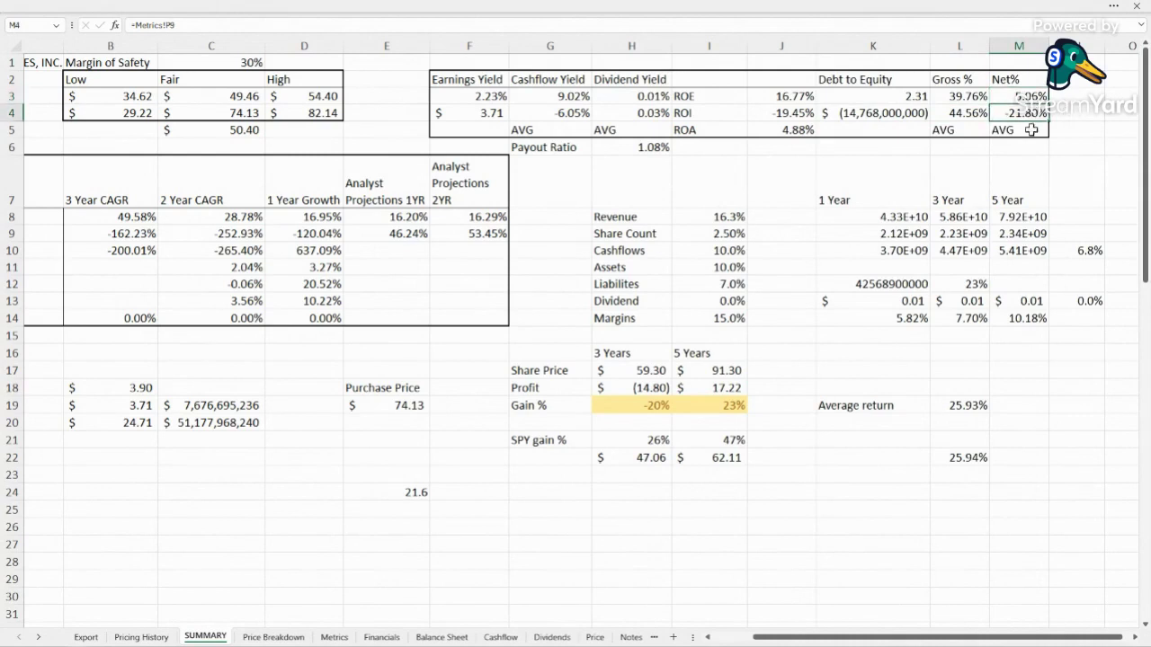
{"action": "left_click", "coordinate": [997, 171]}
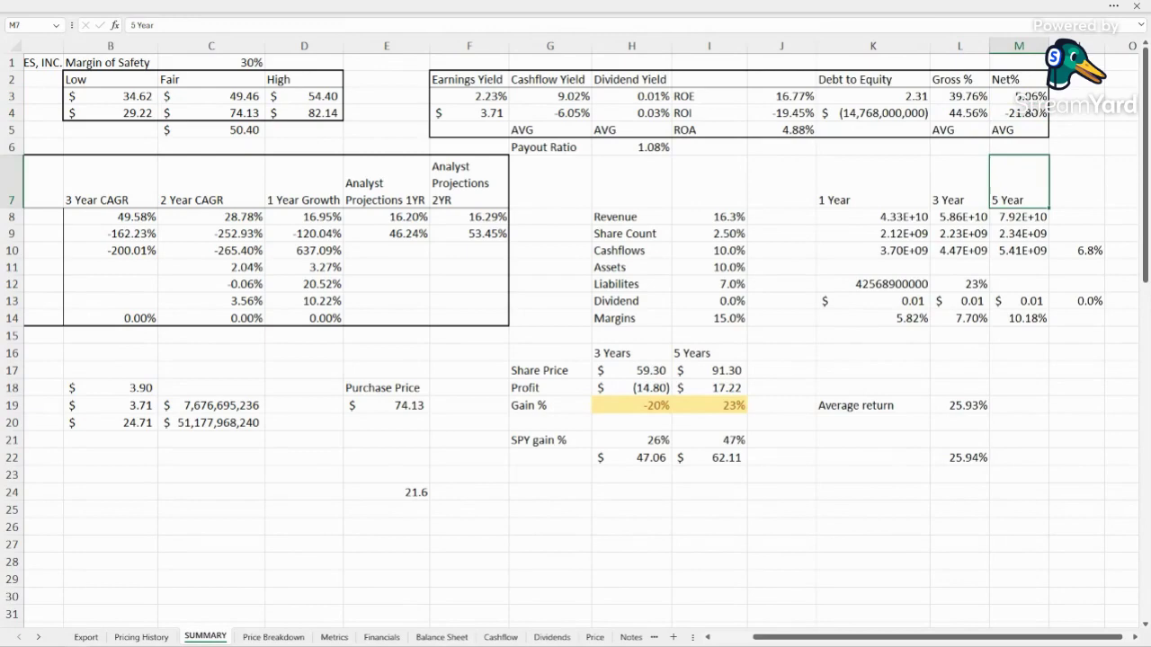
{"action": "left_click", "coordinate": [798, 583]}
{"action": "scroll", "coordinate": [809, 637], "scroll_direction": "left", "scroll_amount": 1}
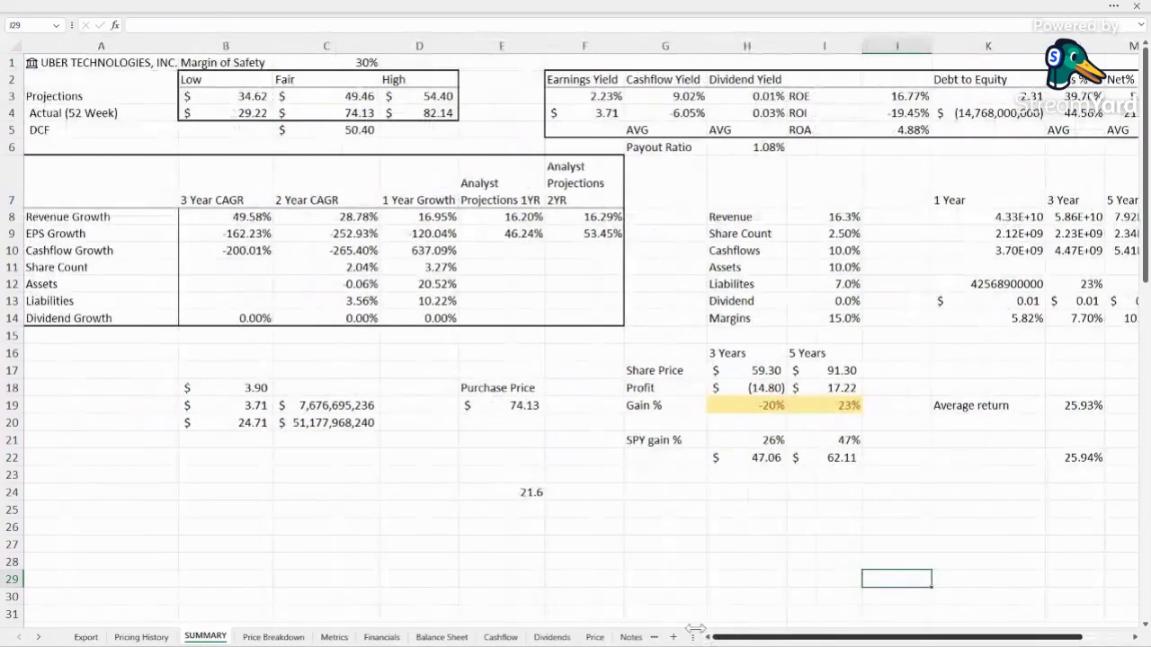
{"action": "left_click", "coordinate": [576, 527]}
{"action": "left_click", "coordinate": [595, 505]}
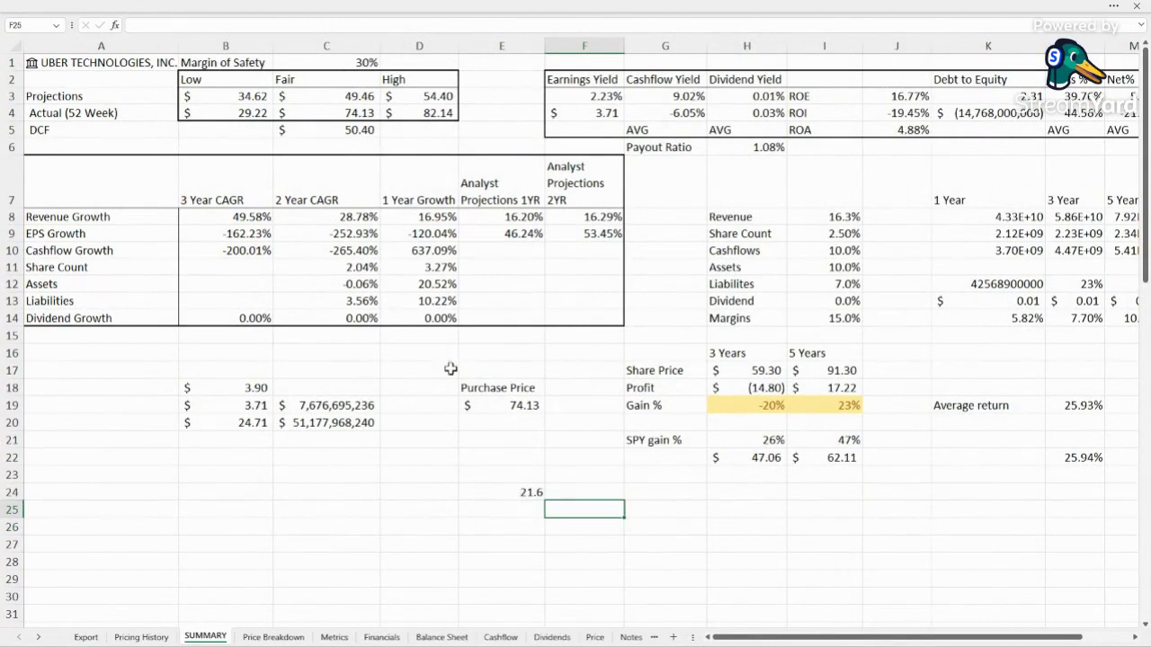
{"action": "left_click", "coordinate": [255, 216]}
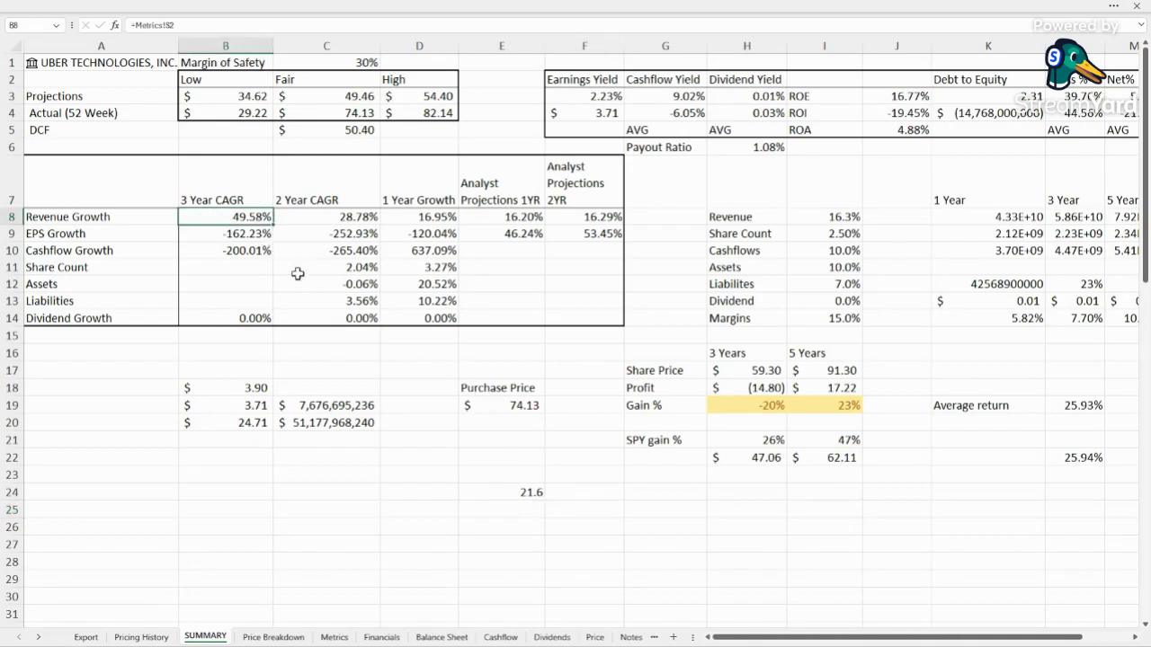
{"action": "left_click", "coordinate": [350, 222]}
{"action": "left_click", "coordinate": [430, 219]}
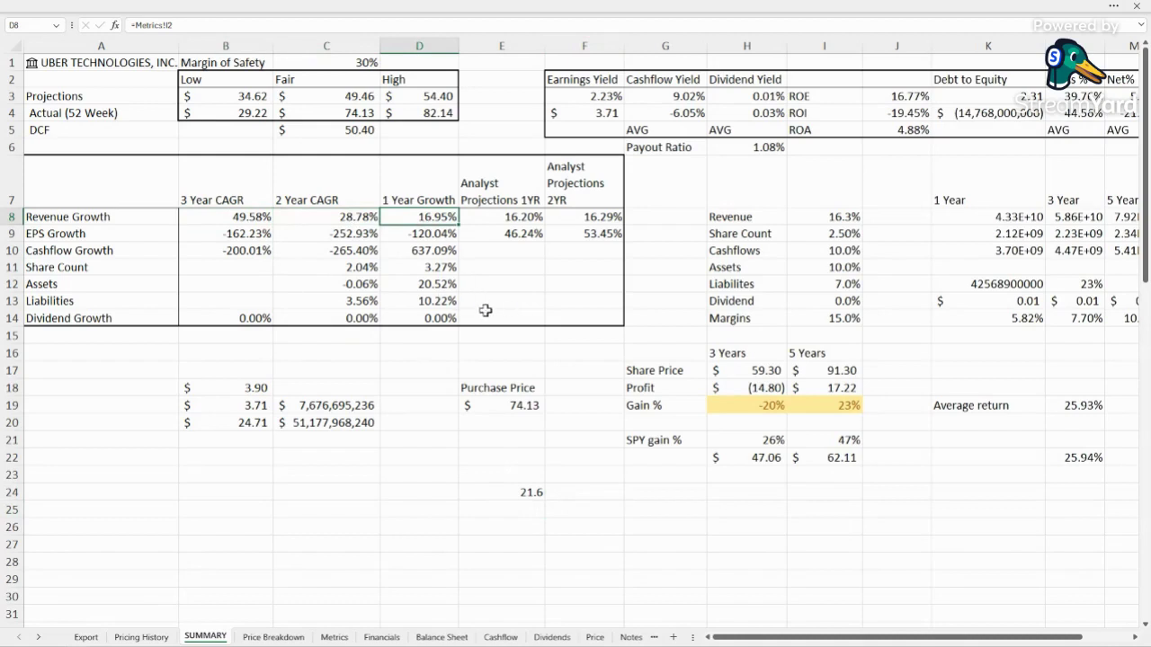
{"action": "left_click", "coordinate": [512, 216]}
{"action": "left_click", "coordinate": [598, 231]}
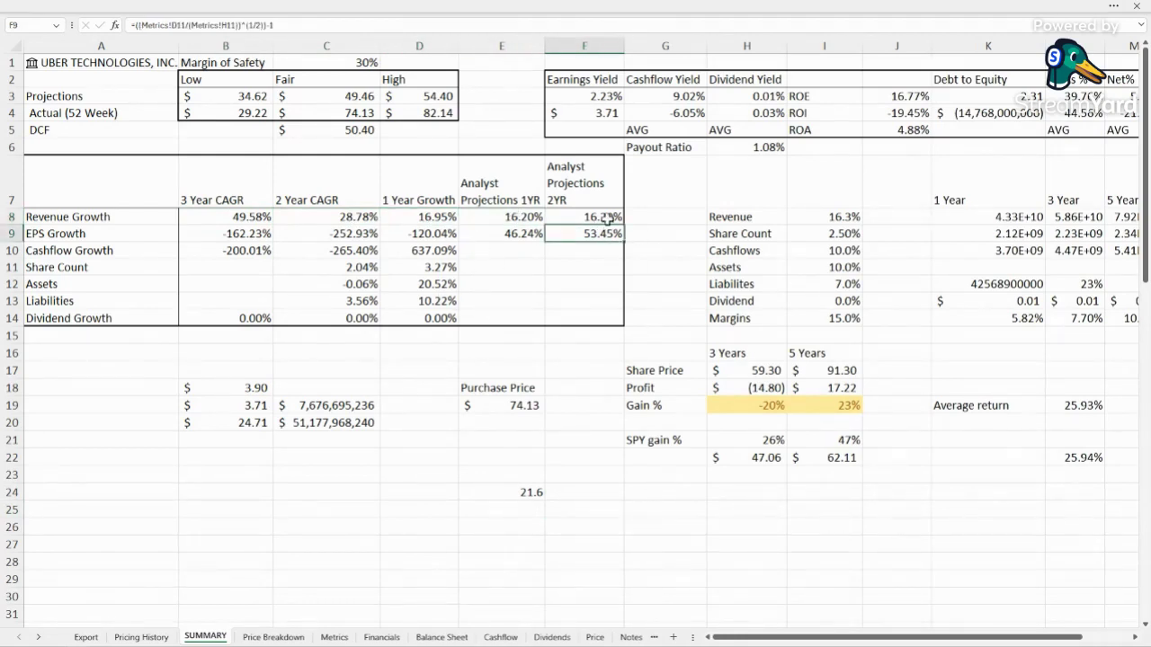
{"action": "left_click", "coordinate": [607, 219]}
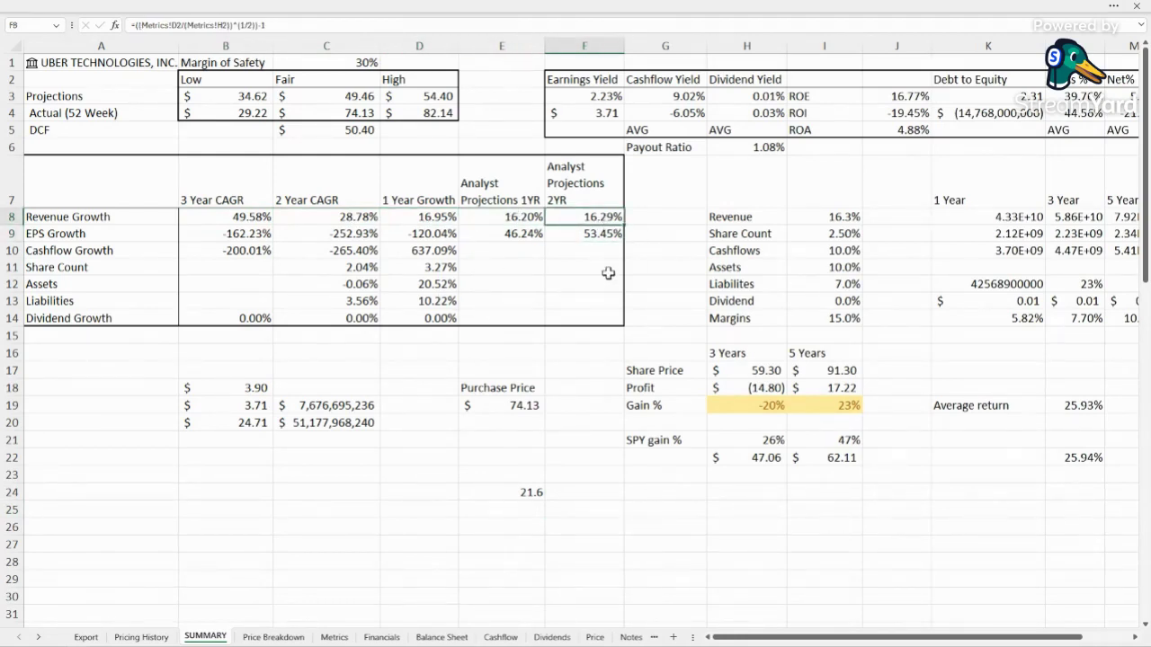
{"action": "left_click", "coordinate": [824, 220]}
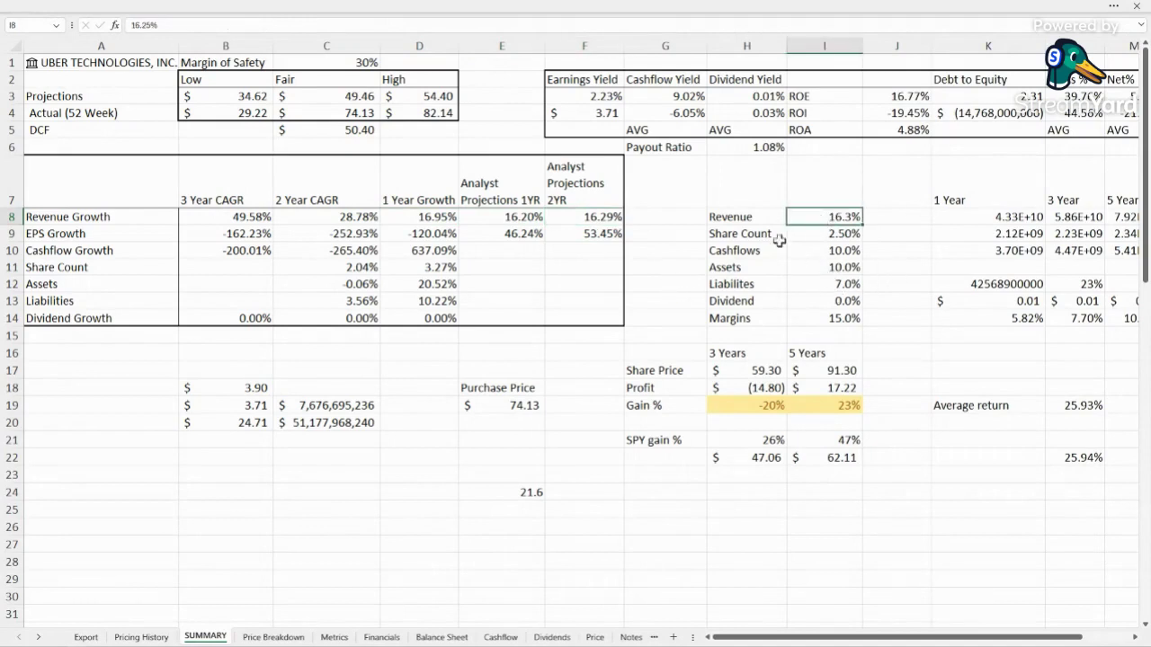
{"action": "left_click", "coordinate": [194, 239]}
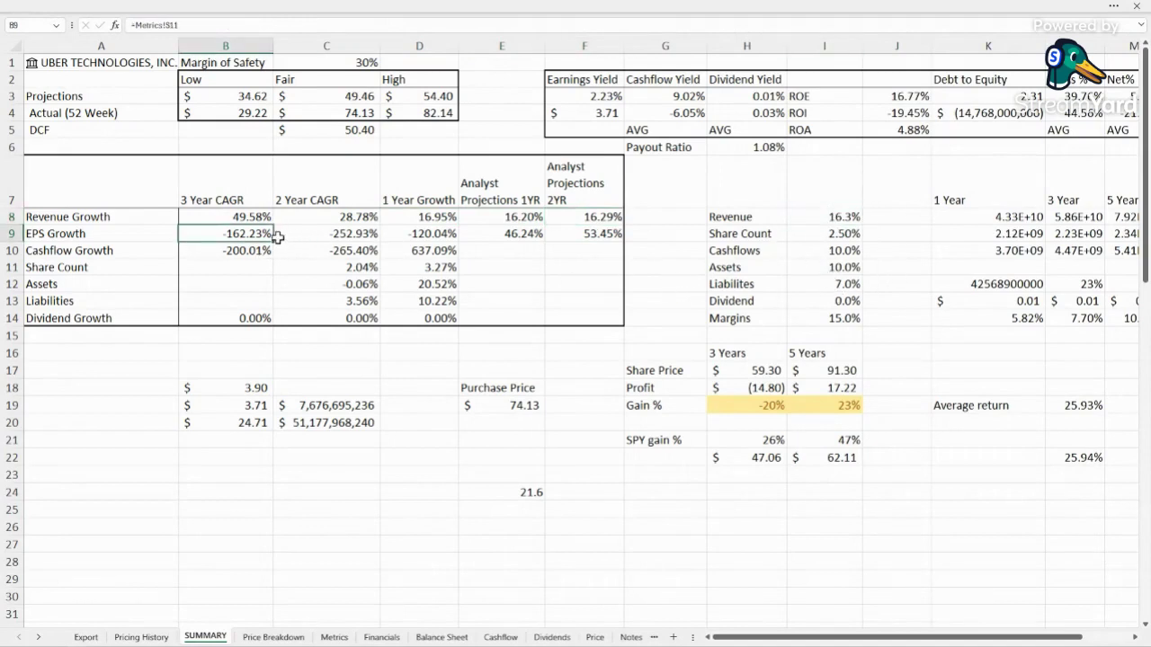
{"action": "left_click", "coordinate": [438, 237]}
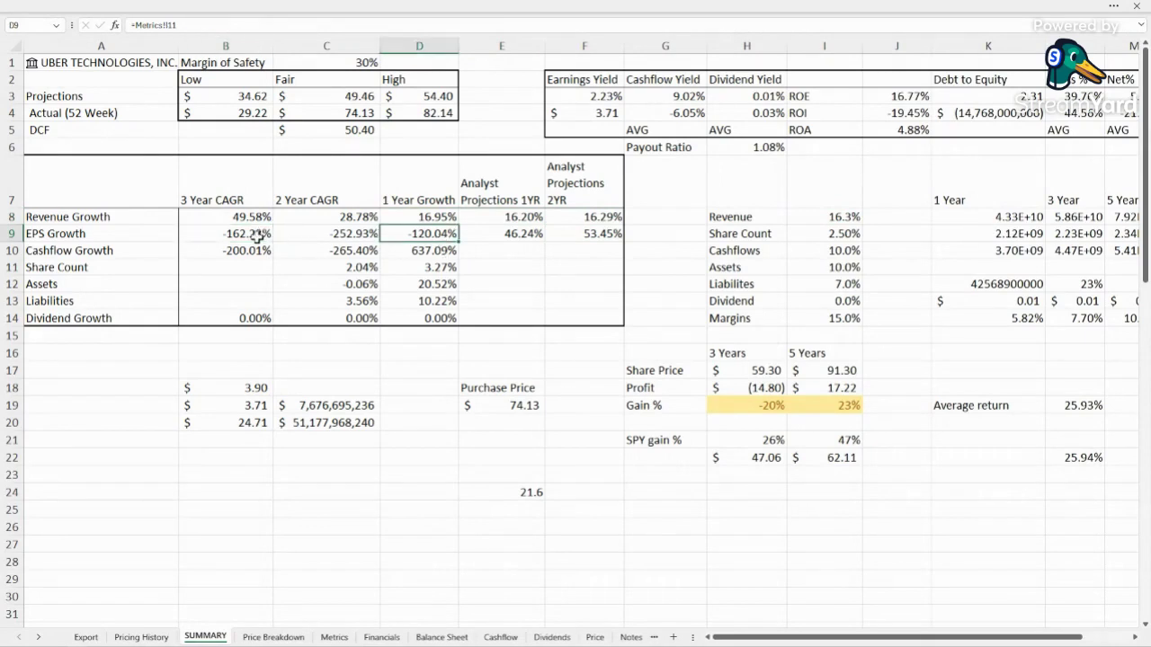
{"action": "left_click", "coordinate": [258, 237]}
{"action": "left_click", "coordinate": [324, 218]}
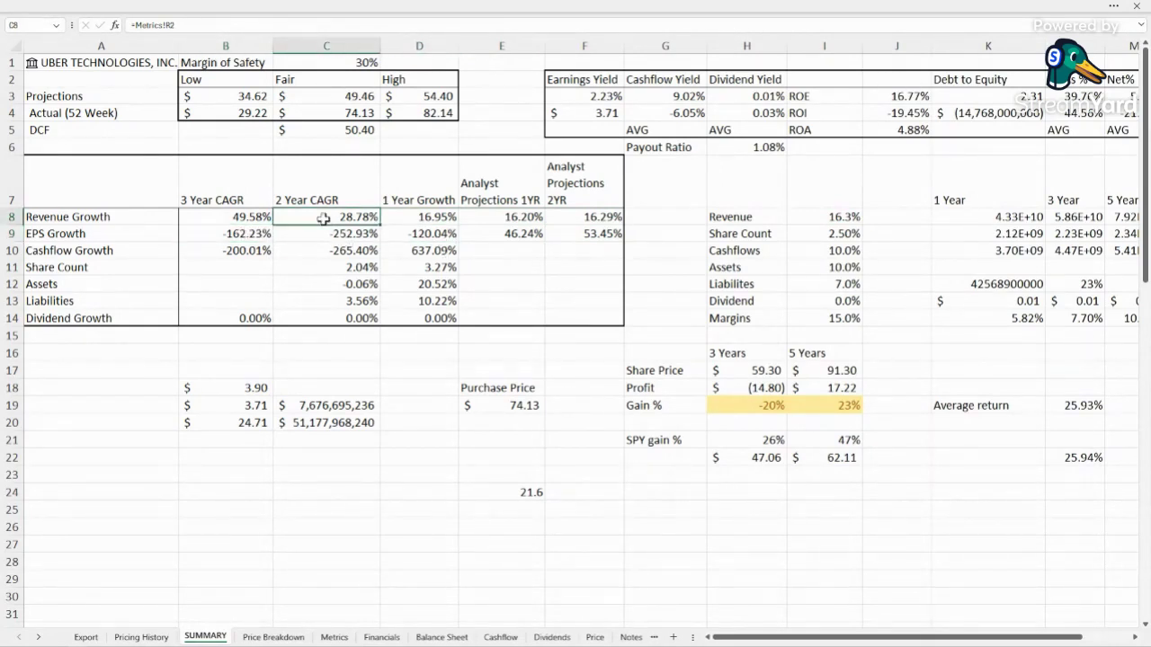
{"action": "left_click", "coordinate": [322, 230]}
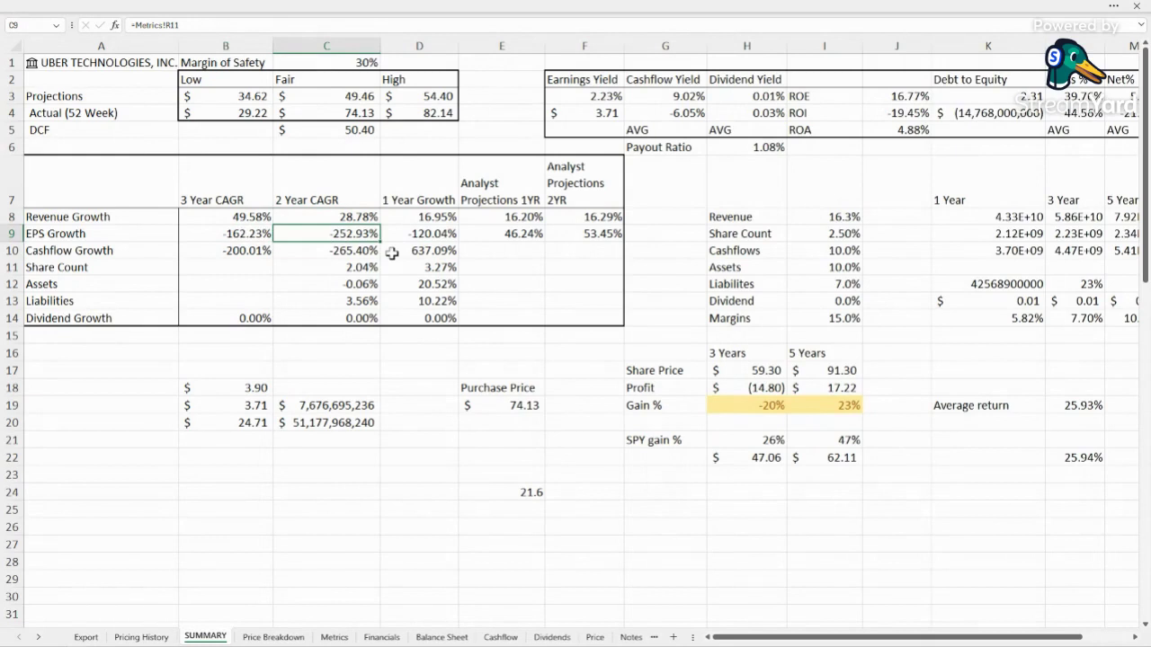
{"action": "left_click", "coordinate": [478, 236]}
{"action": "left_click", "coordinate": [570, 232]}
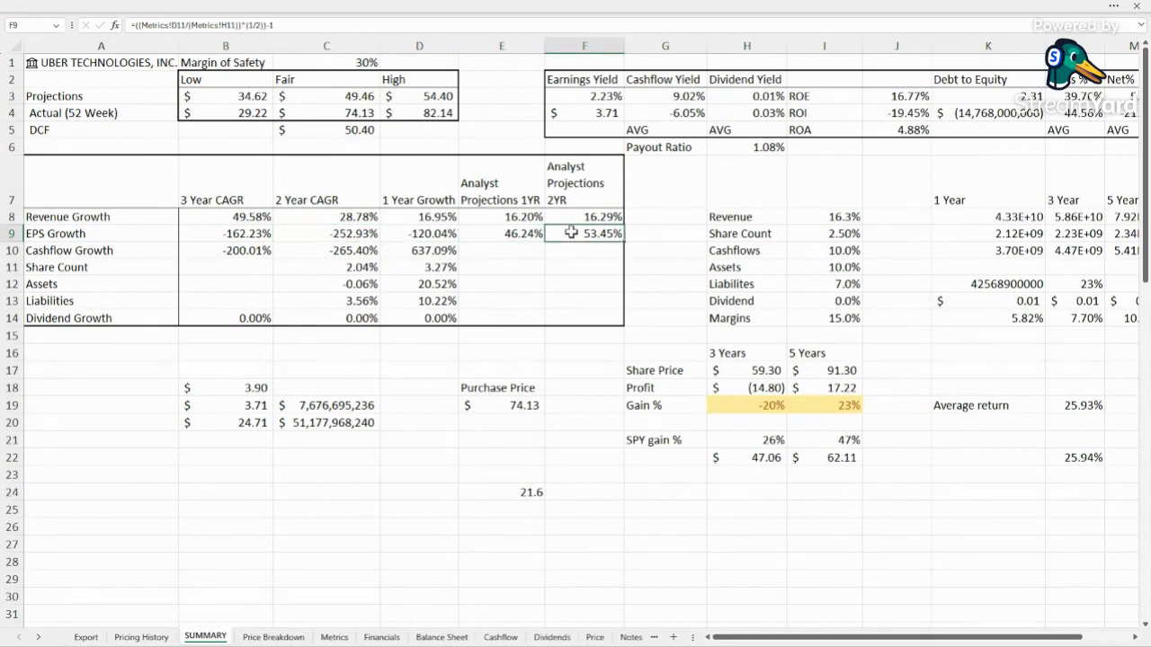
{"action": "left_click", "coordinate": [1111, 94]}
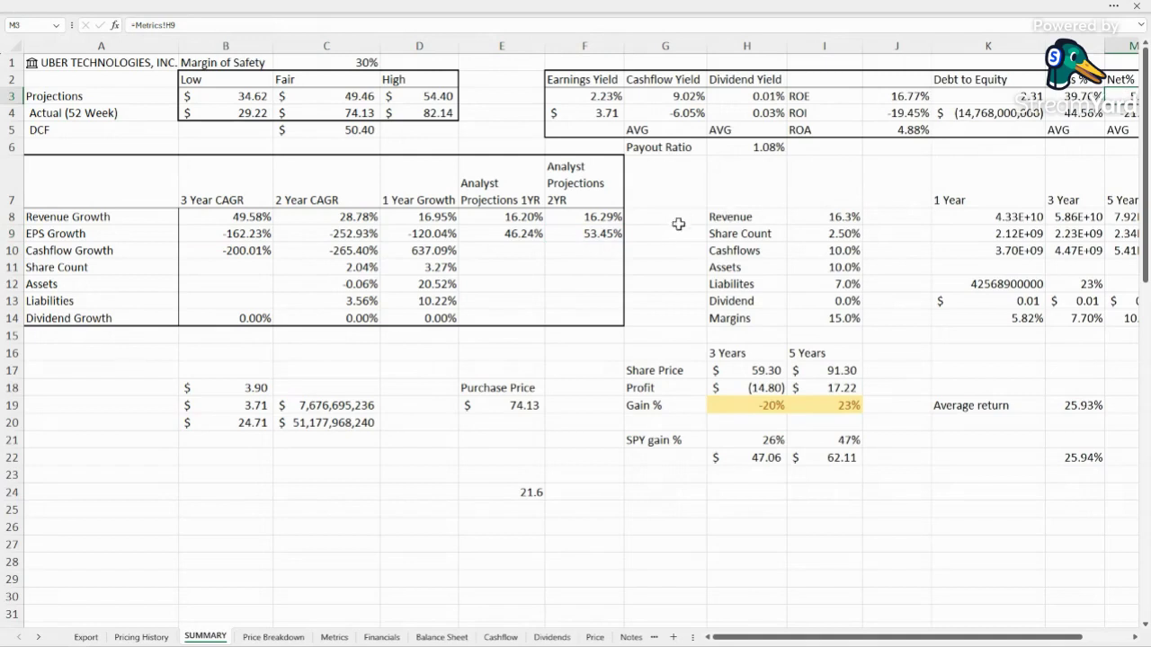
{"action": "left_click", "coordinate": [569, 233]}
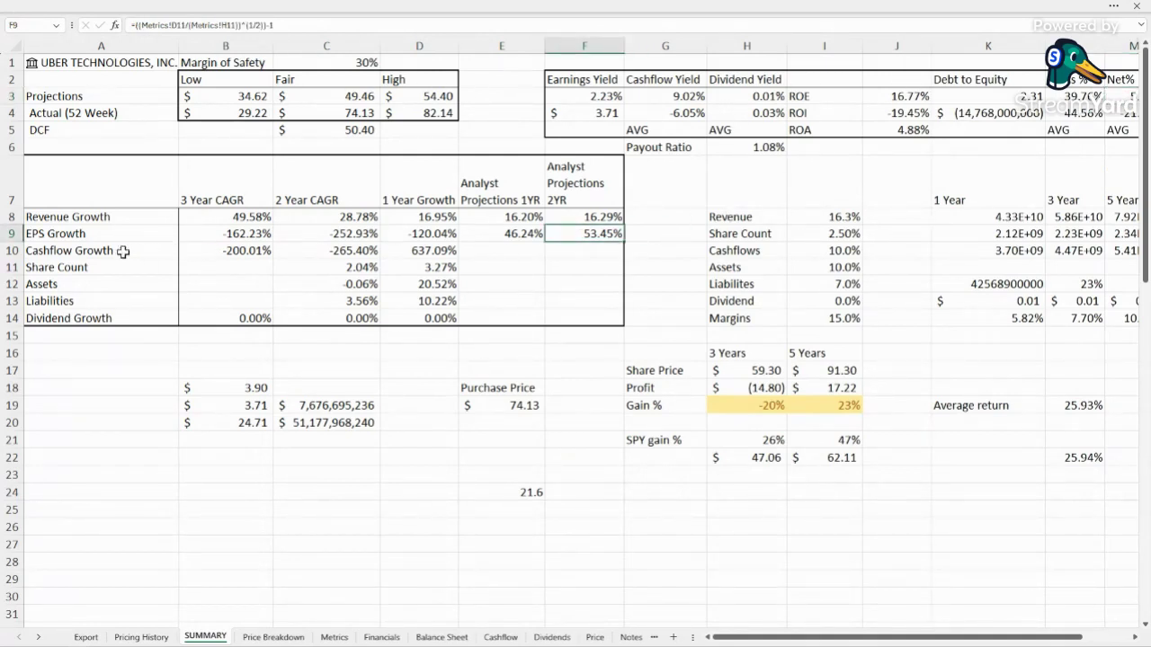
{"action": "left_click", "coordinate": [235, 251]}
{"action": "left_click_drag", "start_coordinate": [282, 247], "coordinate": [395, 250]}
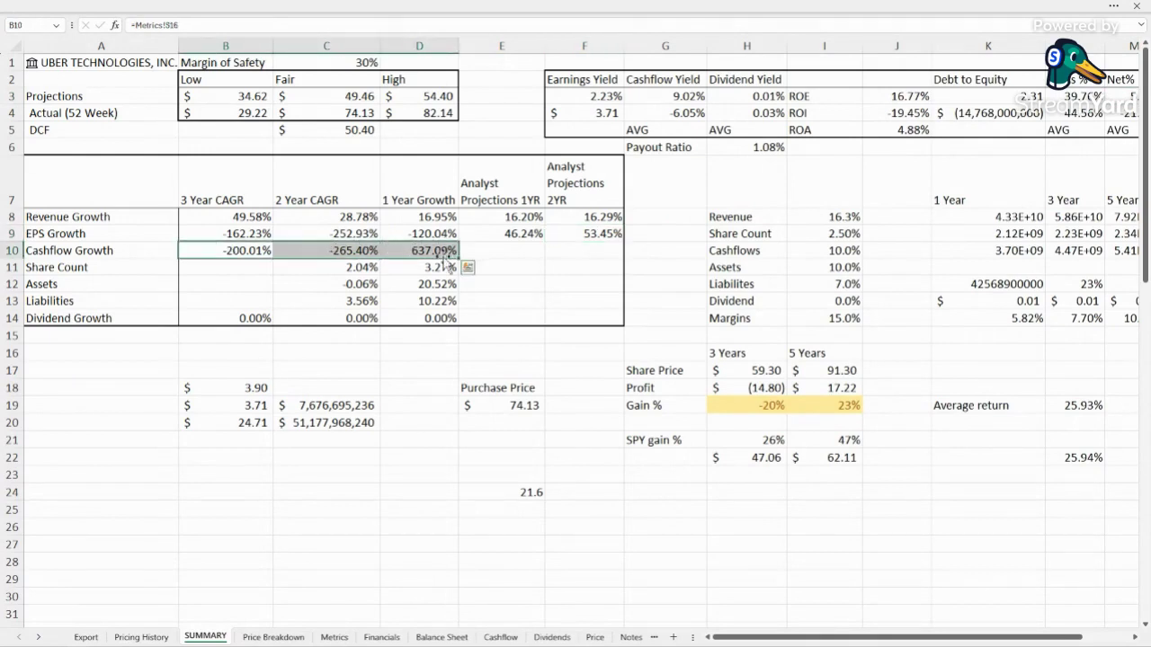
{"action": "left_click", "coordinate": [430, 254]}
{"action": "left_click_drag", "start_coordinate": [229, 249], "coordinate": [398, 250]}
{"action": "left_click", "coordinate": [362, 268]}
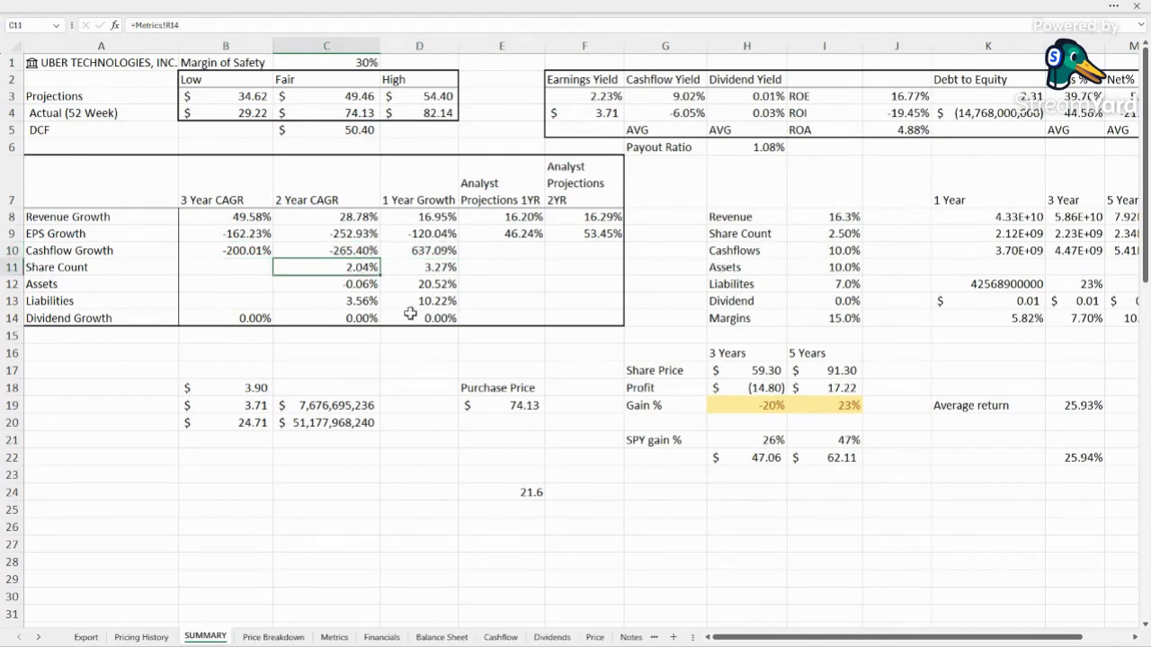
{"action": "left_click", "coordinate": [416, 269]}
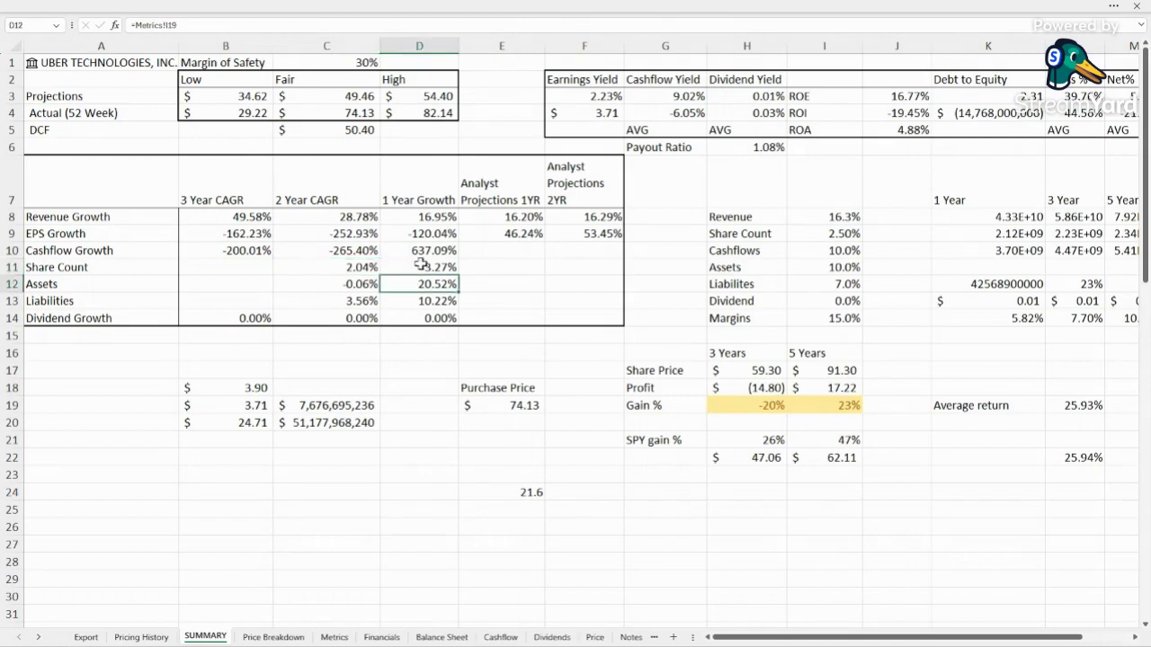
{"action": "left_click", "coordinate": [821, 233]}
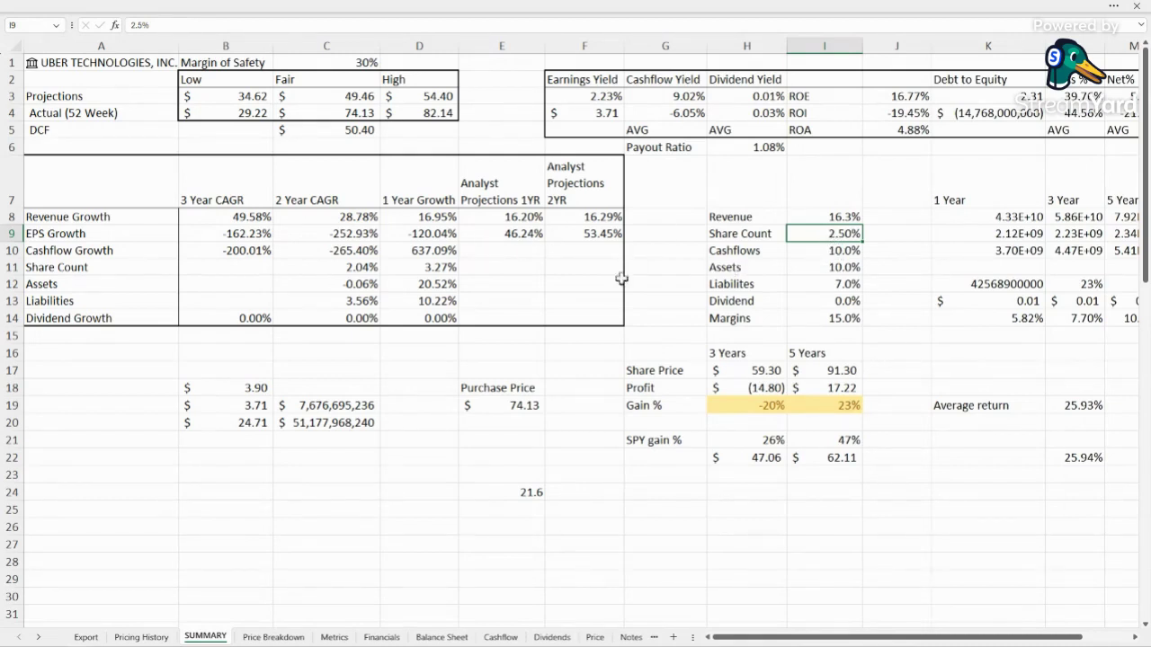
{"action": "left_click", "coordinate": [821, 252]}
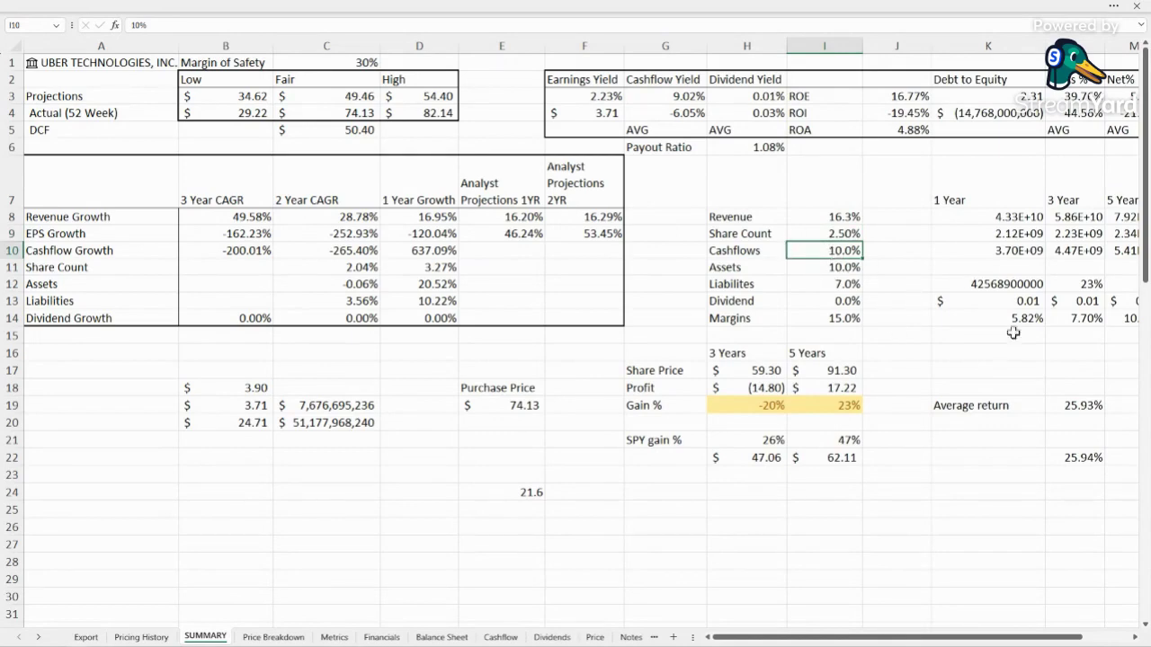
Step: Check the Revenue and Share Count growth assumptions and the column N cashflow growth rate
{"action": "left_click_drag", "start_coordinate": [962, 638], "coordinate": [1012, 640]}
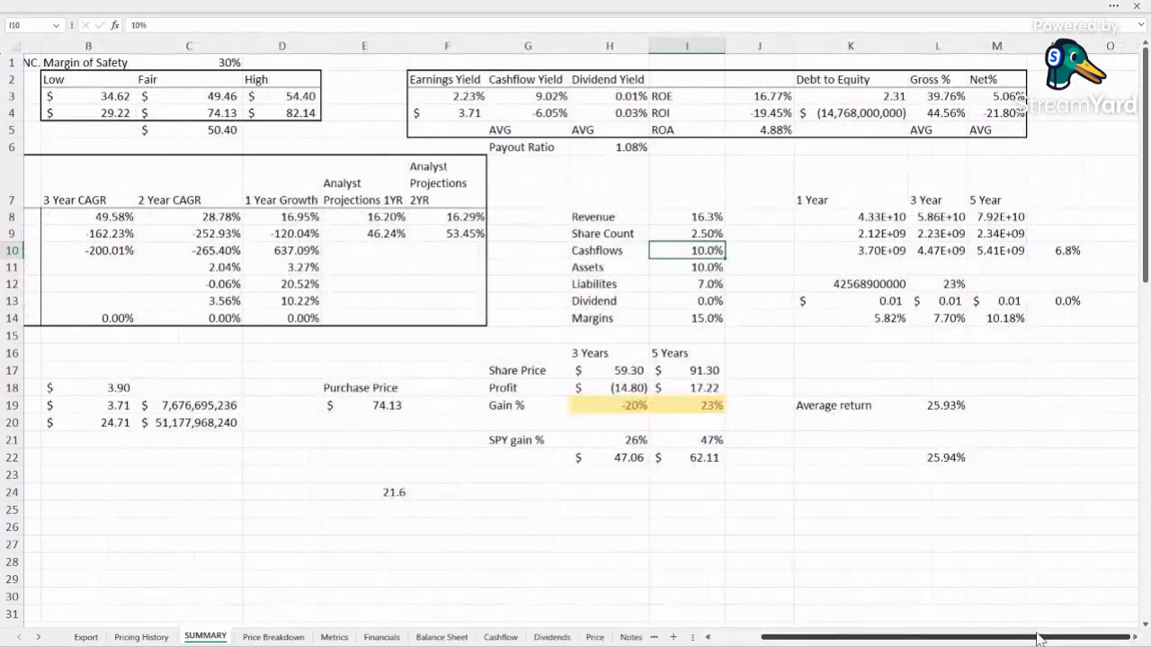
{"action": "left_click", "coordinate": [700, 219]}
{"action": "left_click", "coordinate": [703, 235]}
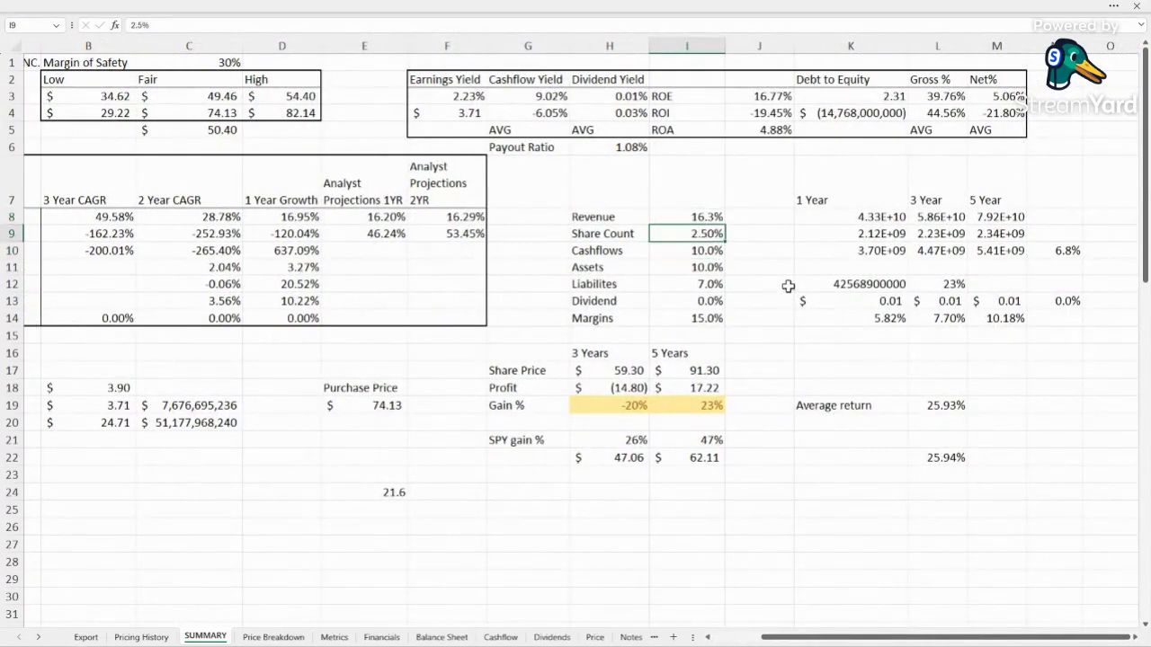
{"action": "left_click", "coordinate": [1071, 249]}
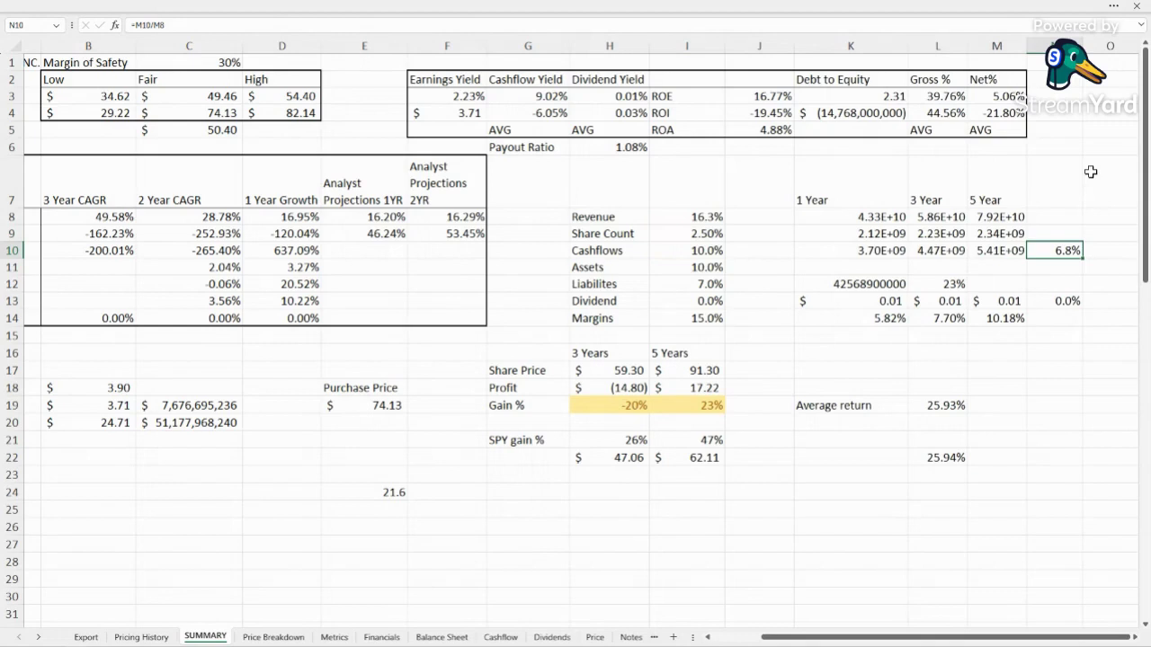
Step: Enter 17 as the Cashflows growth assumption and verify the recalculated rate in column N
{"action": "key", "text": "Left"}
{"action": "key", "text": "Left"}
{"action": "key", "text": "Left"}
{"action": "key", "text": "Left"}
{"action": "key", "text": "Left"}
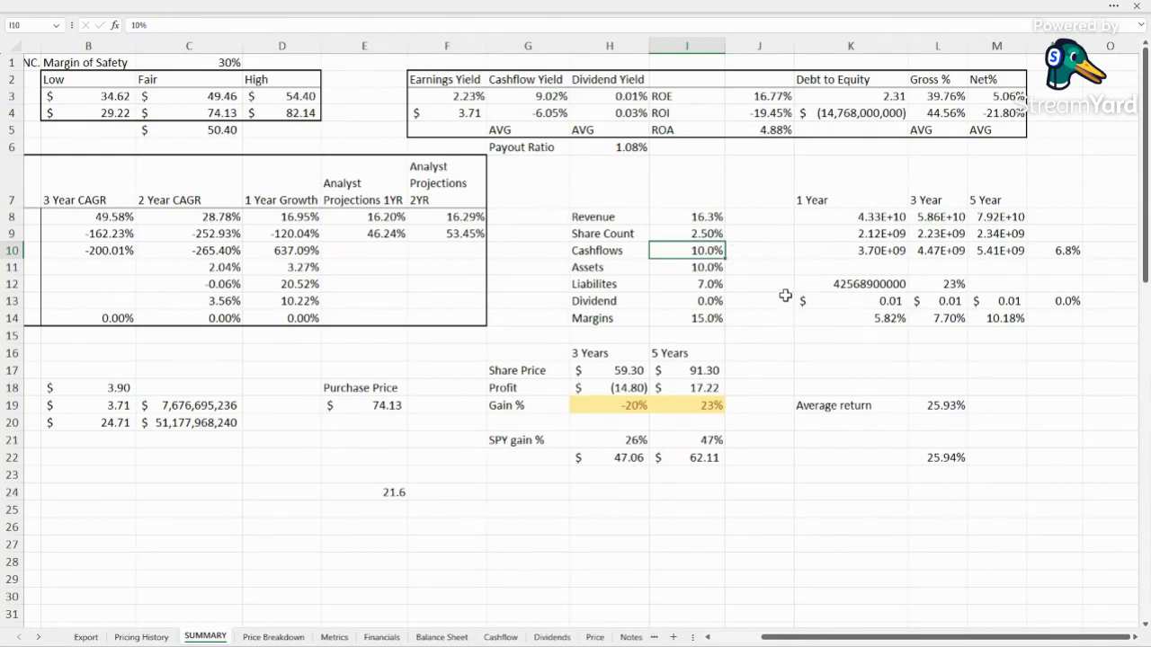
{"action": "type", "text": "17"}
{"action": "key", "text": "ctrl+Return"}
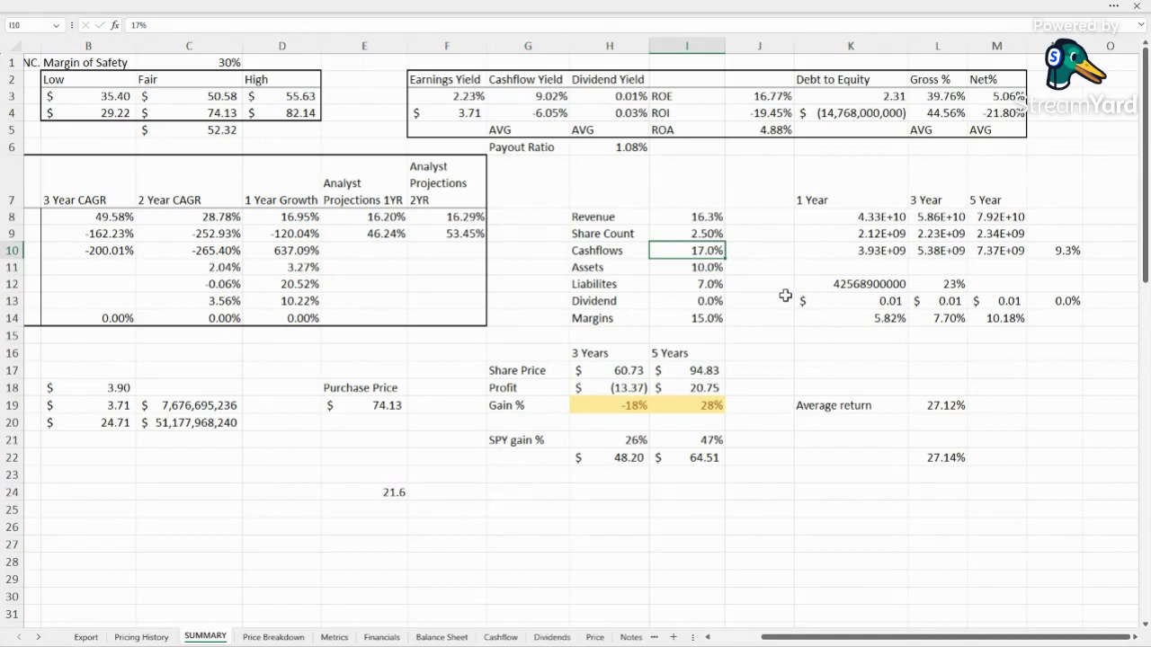
{"action": "key", "text": "Right"}
{"action": "key", "text": "Right"}
{"action": "key", "text": "Right"}
{"action": "key", "text": "Right"}
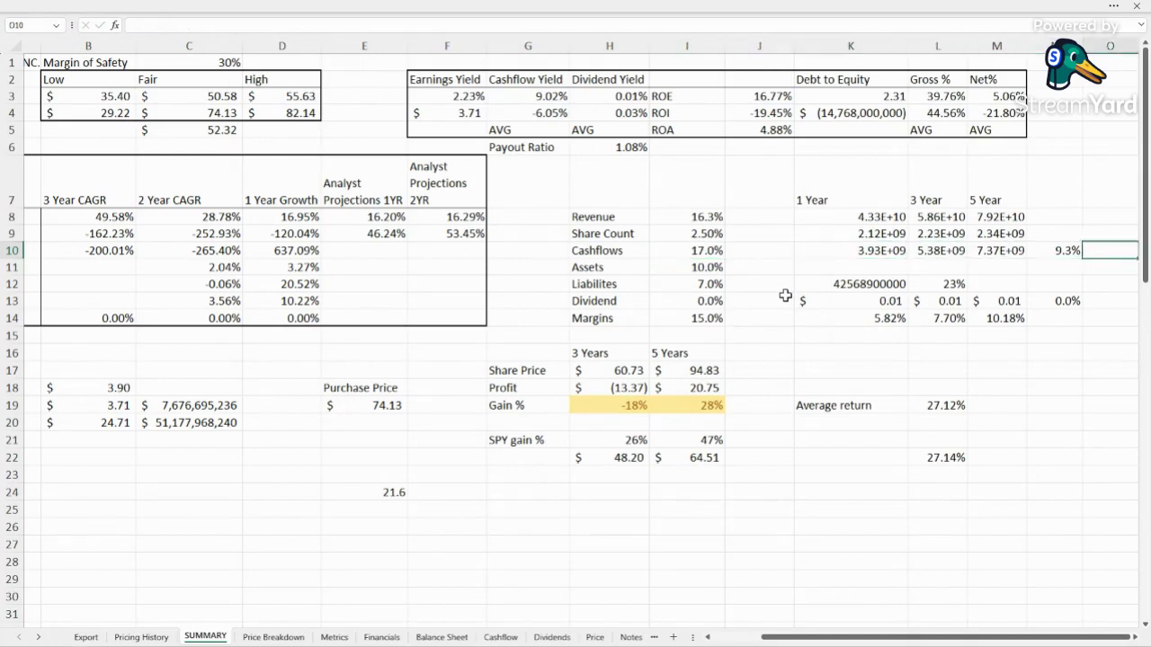
{"action": "key", "text": "Left"}
{"action": "key", "text": "Left"}
{"action": "key", "text": "Left"}
{"action": "key", "text": "Left"}
{"action": "key", "text": "Left"}
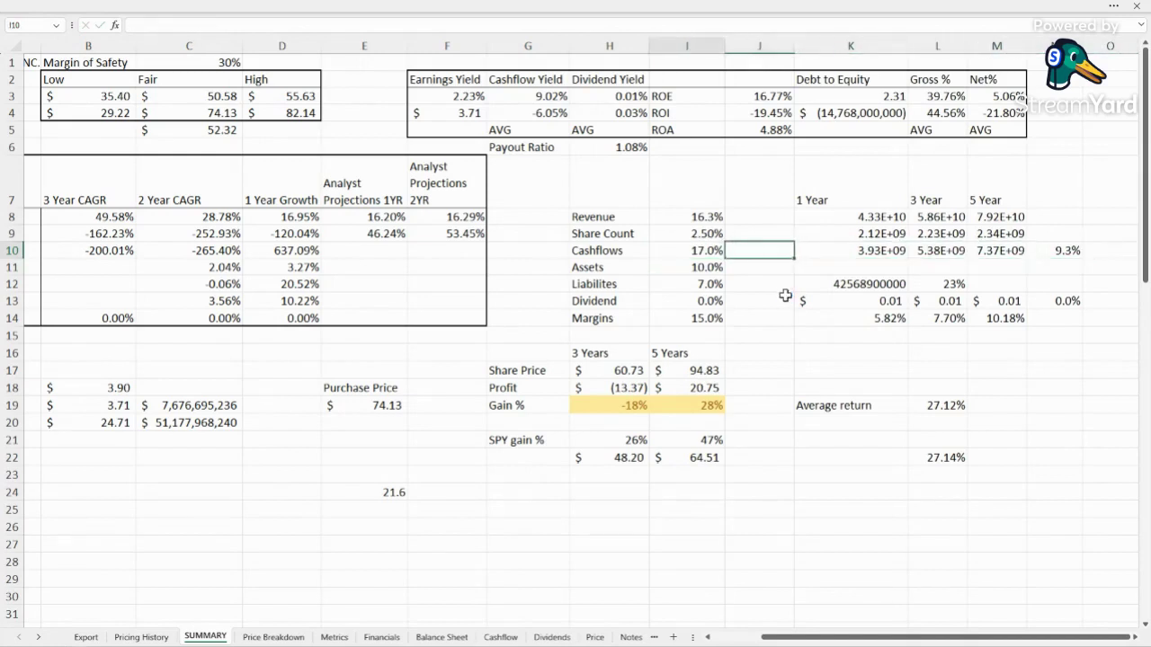
{"action": "key", "text": "Down"}
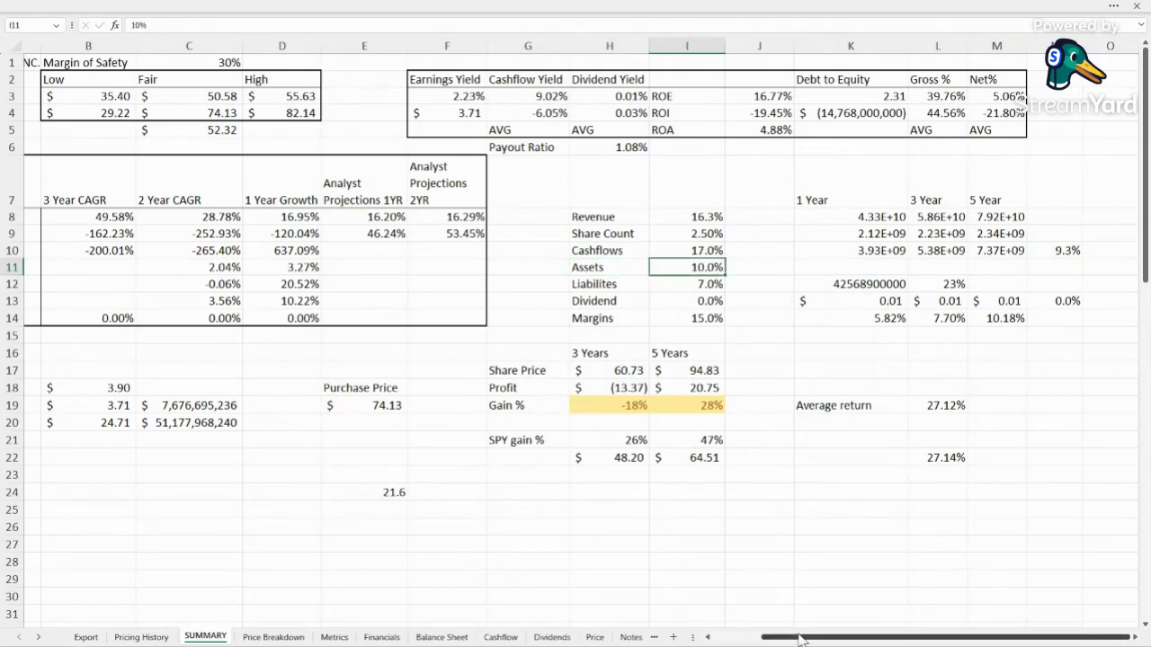
{"action": "left_click_drag", "start_coordinate": [791, 636], "coordinate": [746, 640]}
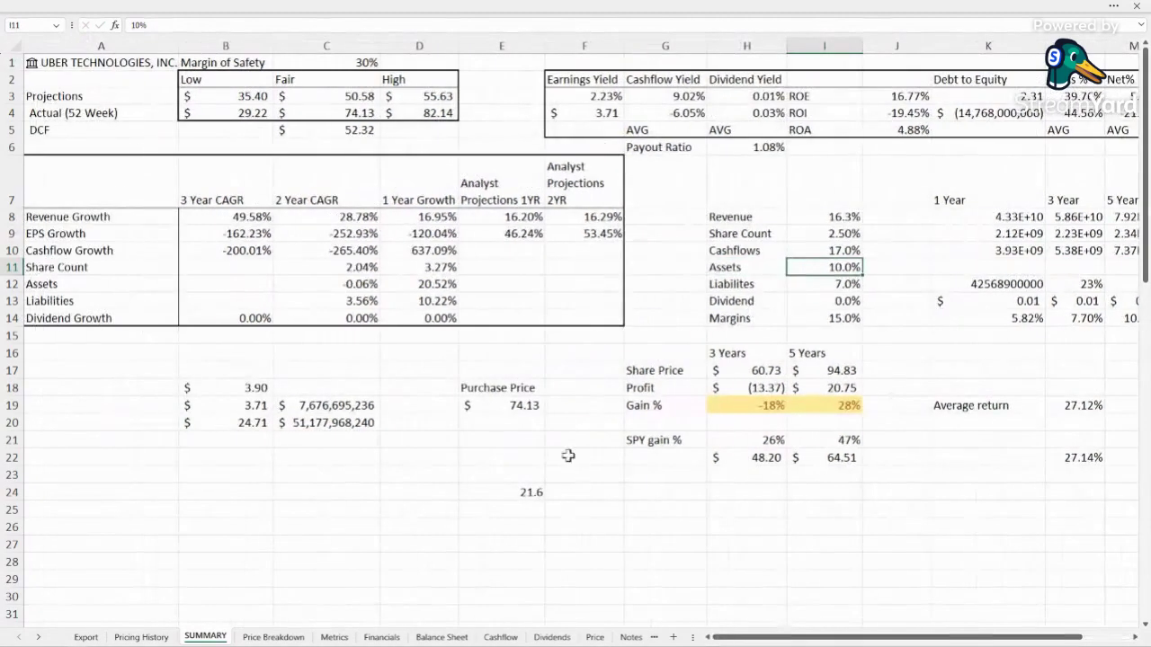
{"action": "left_click", "coordinate": [437, 283]}
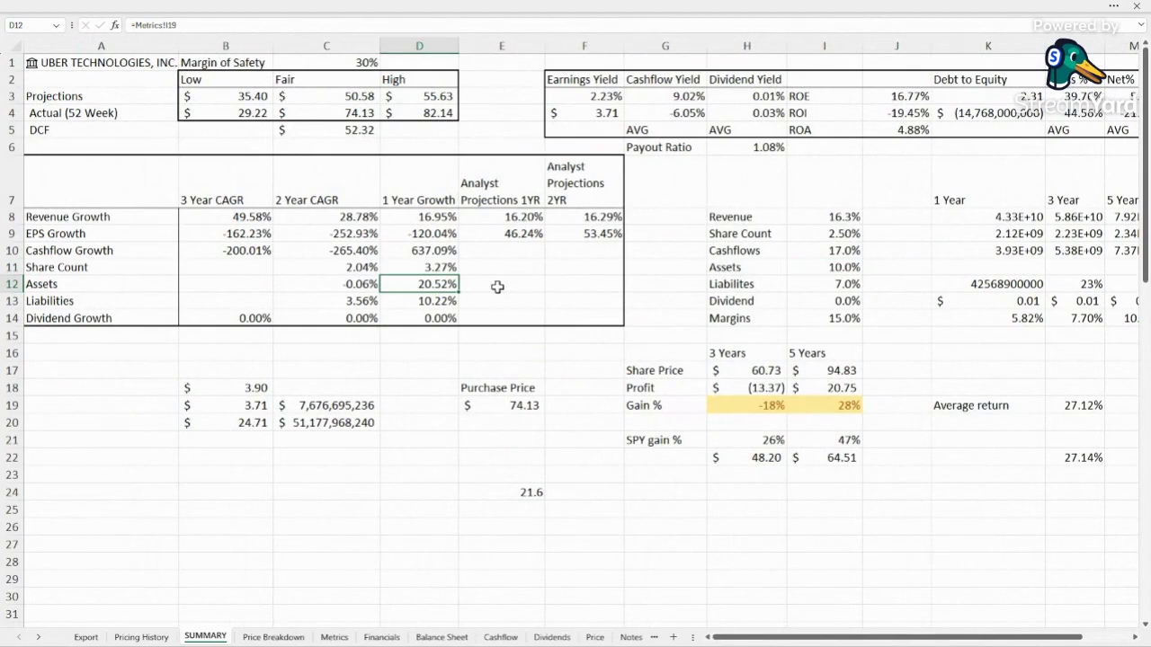
{"action": "left_click", "coordinate": [813, 269]}
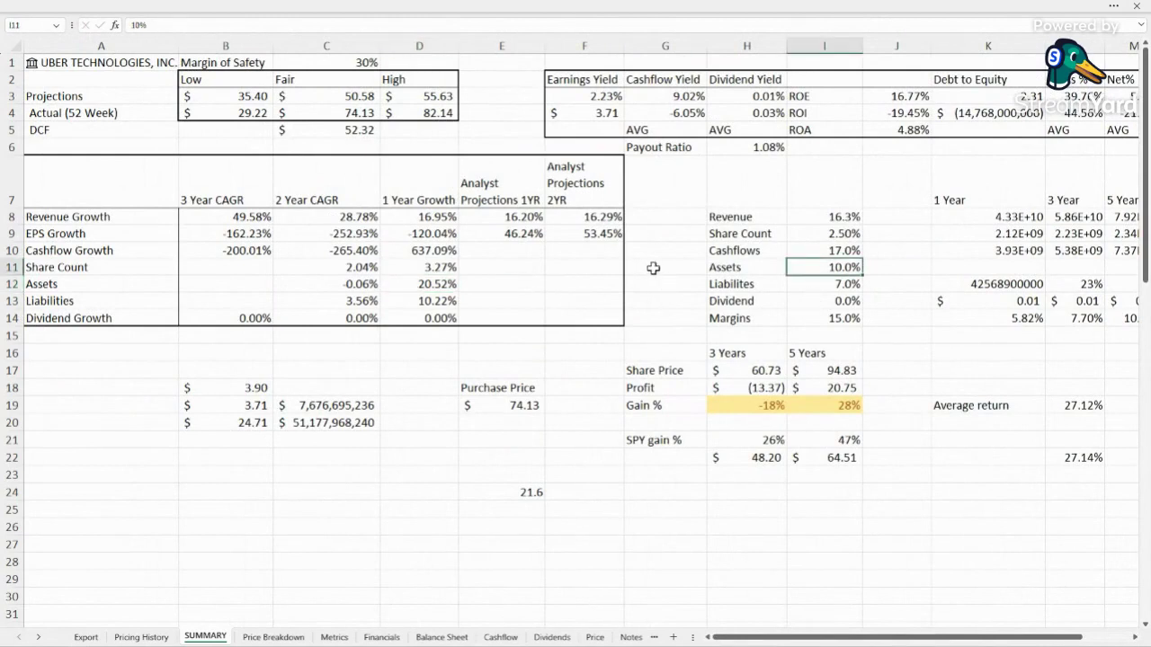
{"action": "left_click", "coordinate": [372, 283]}
{"action": "left_click", "coordinate": [419, 284]}
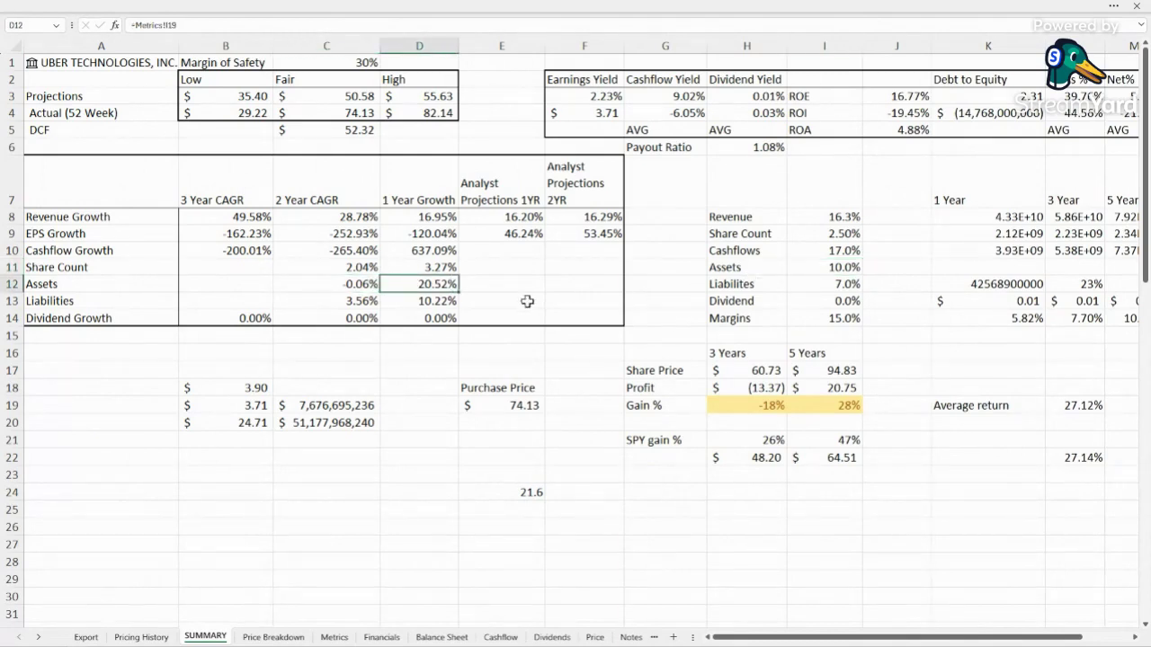
{"action": "left_click", "coordinate": [849, 267]}
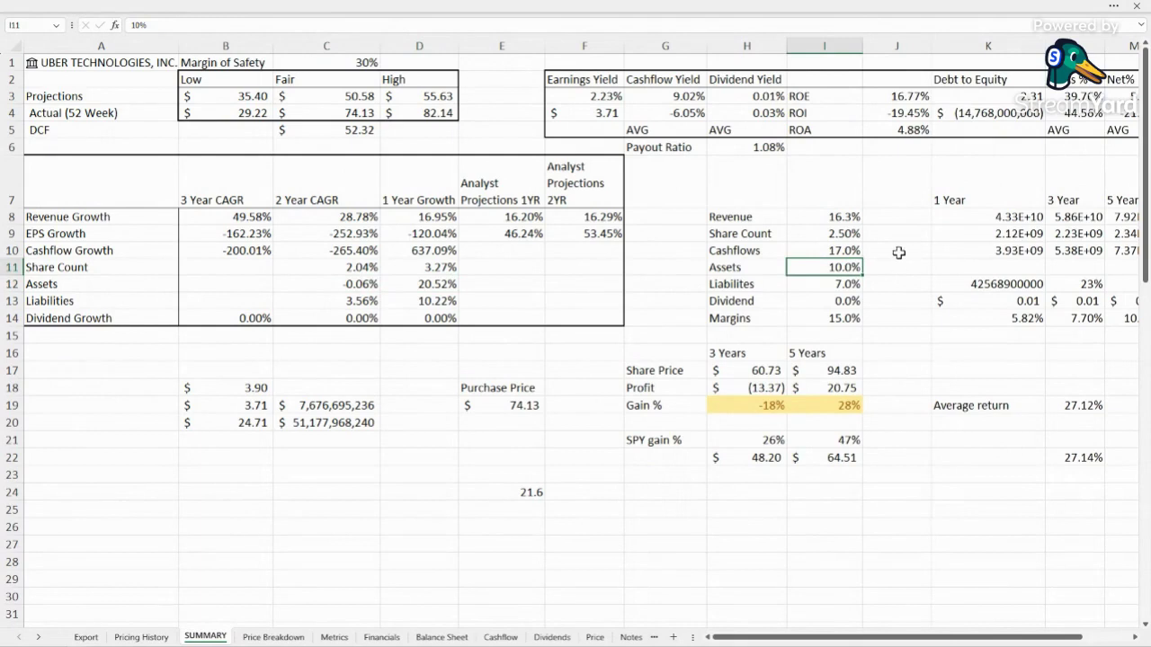
{"action": "left_click", "coordinate": [847, 286]}
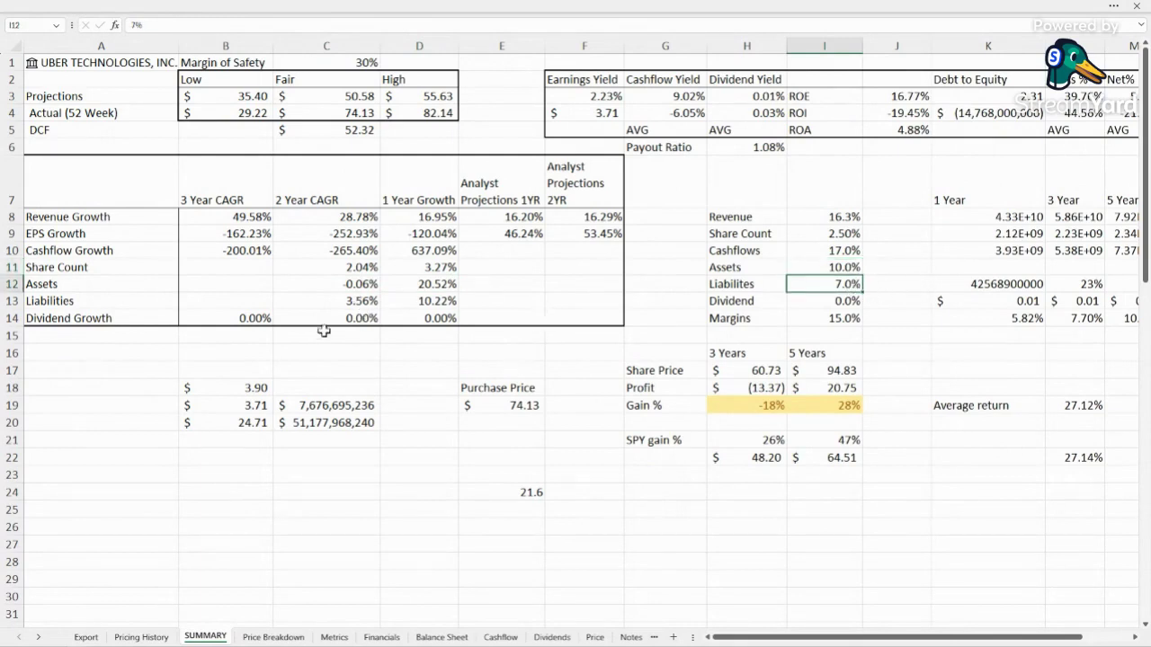
{"action": "left_click_drag", "start_coordinate": [288, 297], "coordinate": [423, 300]}
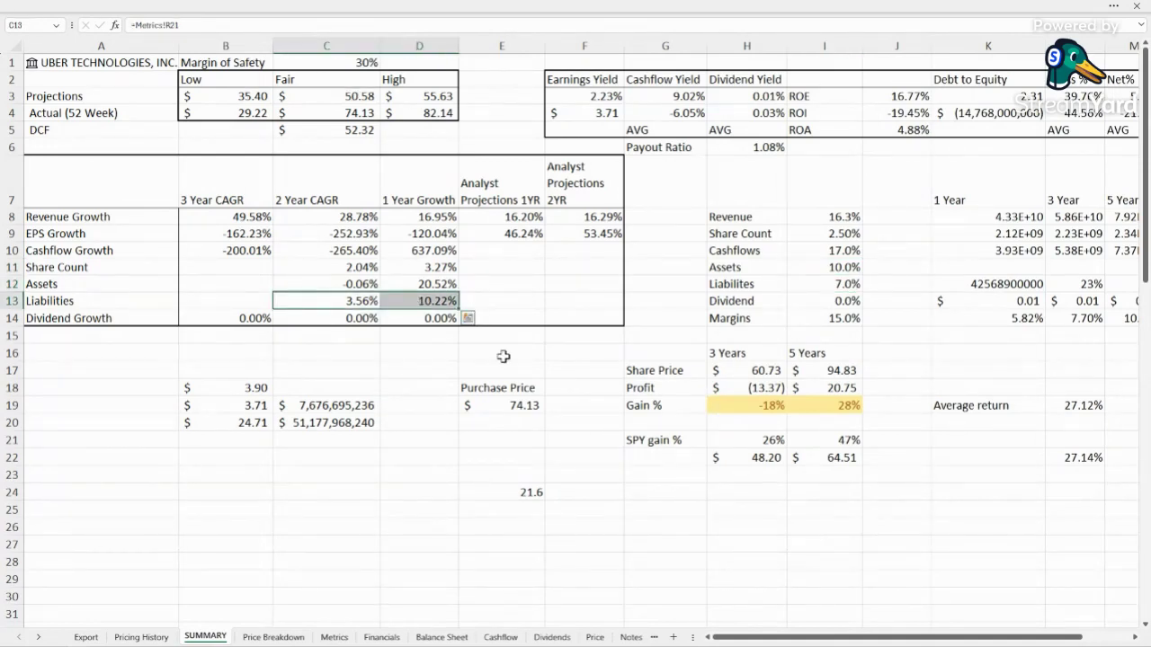
{"action": "left_click", "coordinate": [1019, 96]}
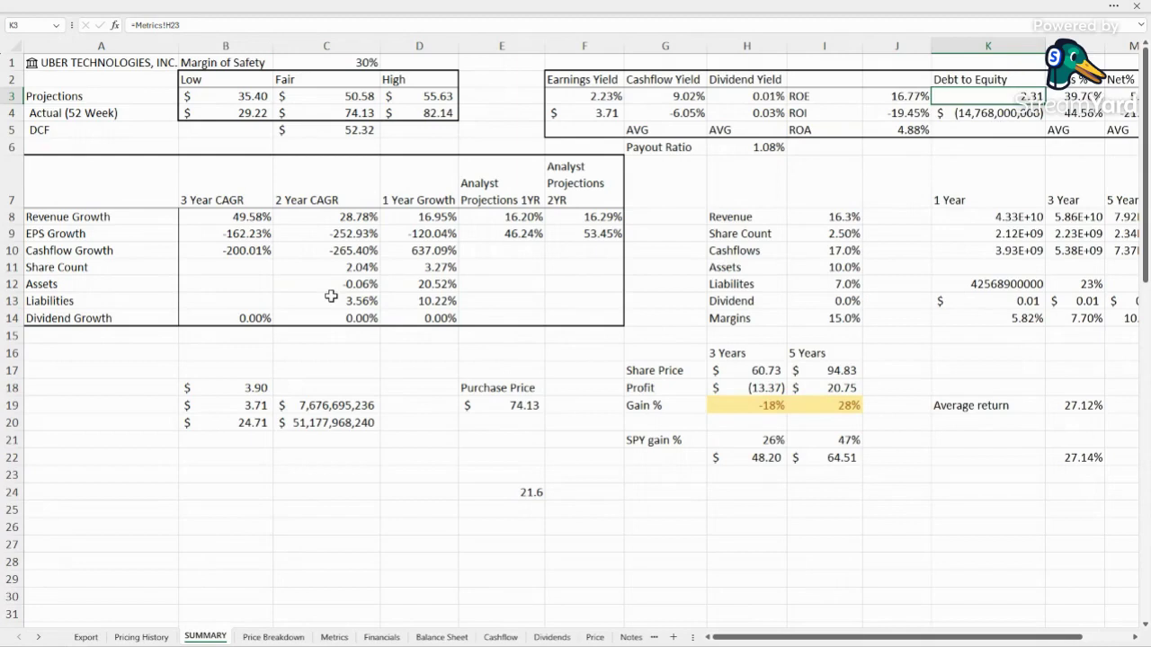
{"action": "left_click", "coordinate": [852, 284]}
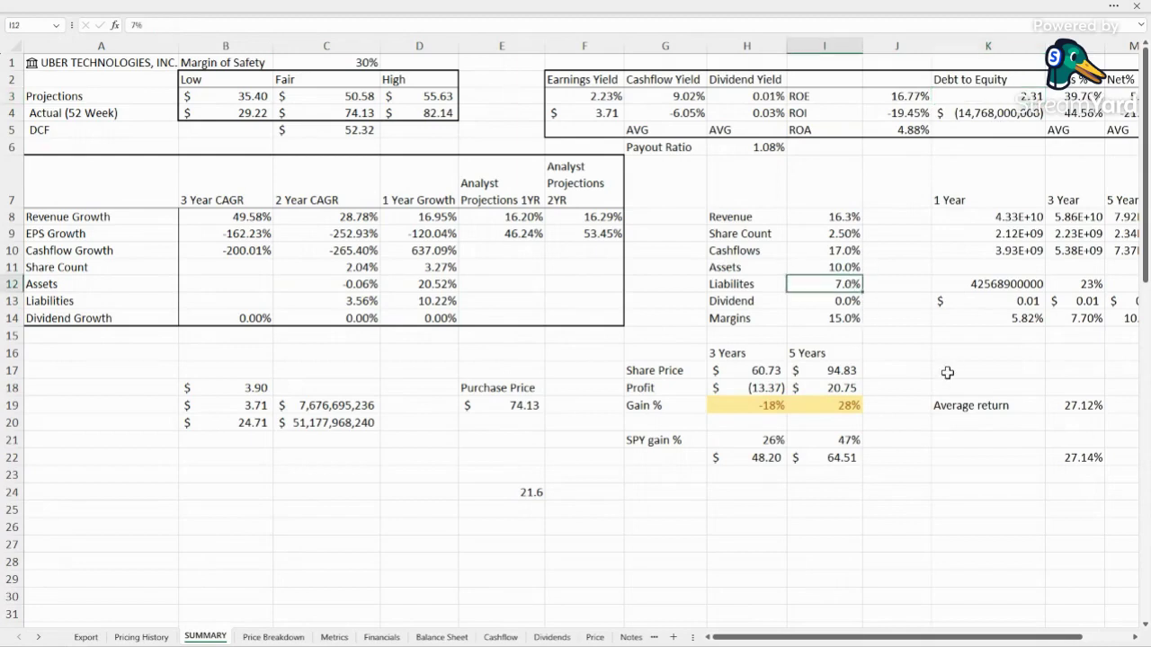
{"action": "left_click", "coordinate": [822, 267]}
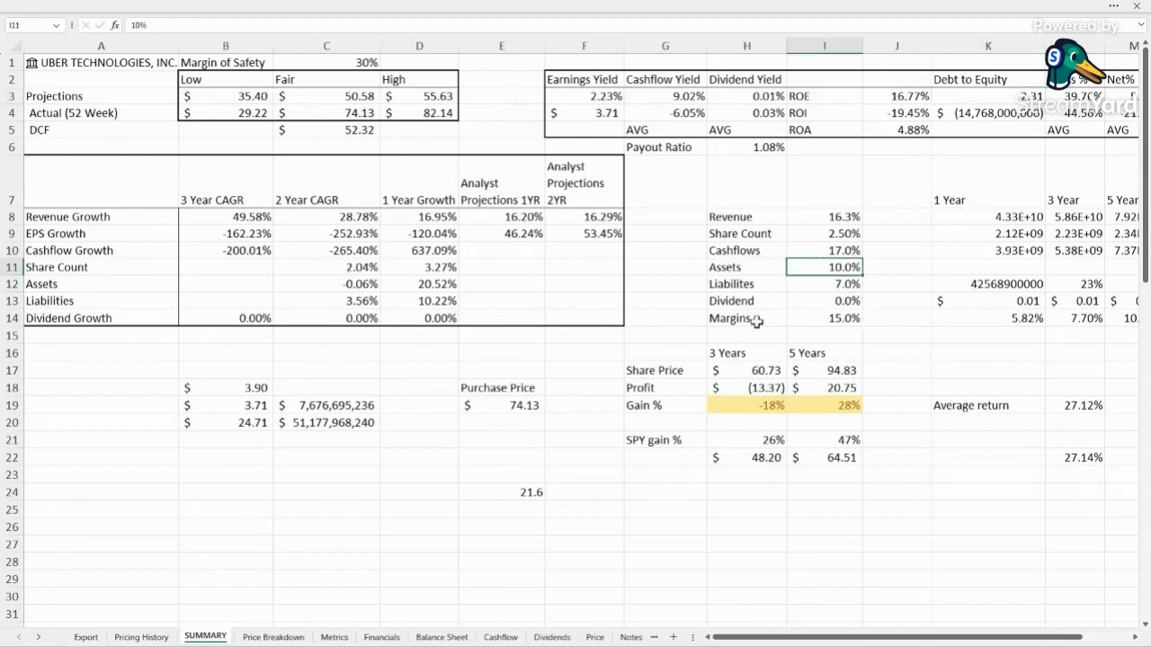
{"action": "left_click", "coordinate": [822, 303]}
{"action": "left_click", "coordinate": [824, 316]}
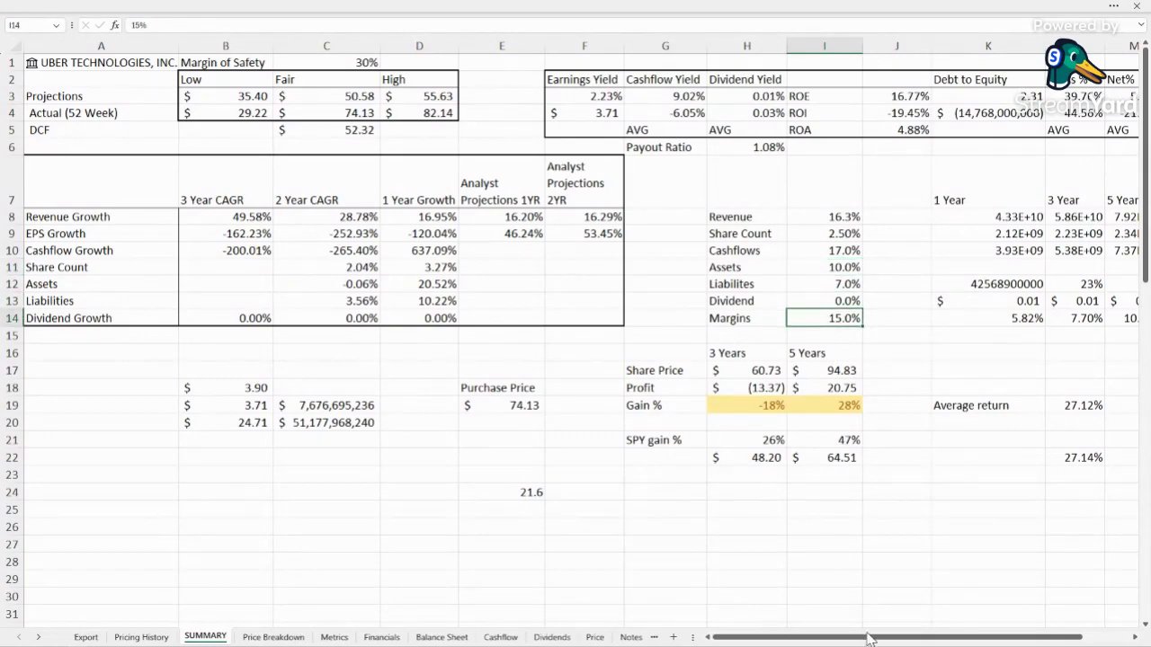
{"action": "left_click_drag", "start_coordinate": [869, 638], "coordinate": [935, 640]}
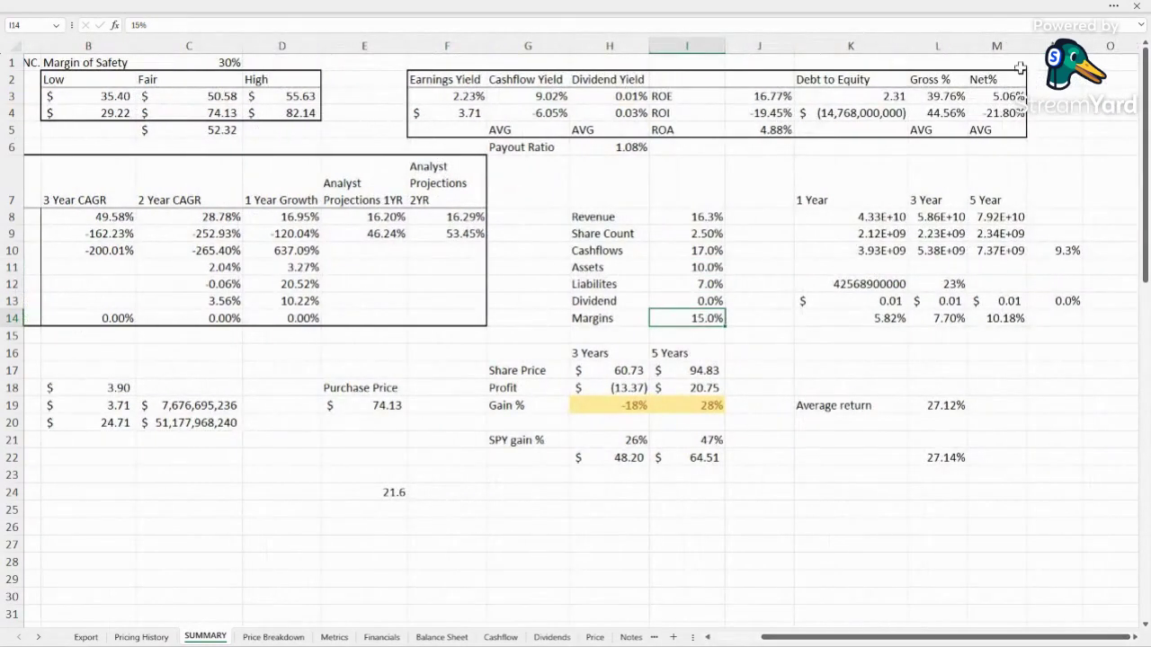
{"action": "left_click", "coordinate": [1019, 93]}
{"action": "left_click", "coordinate": [1010, 316]}
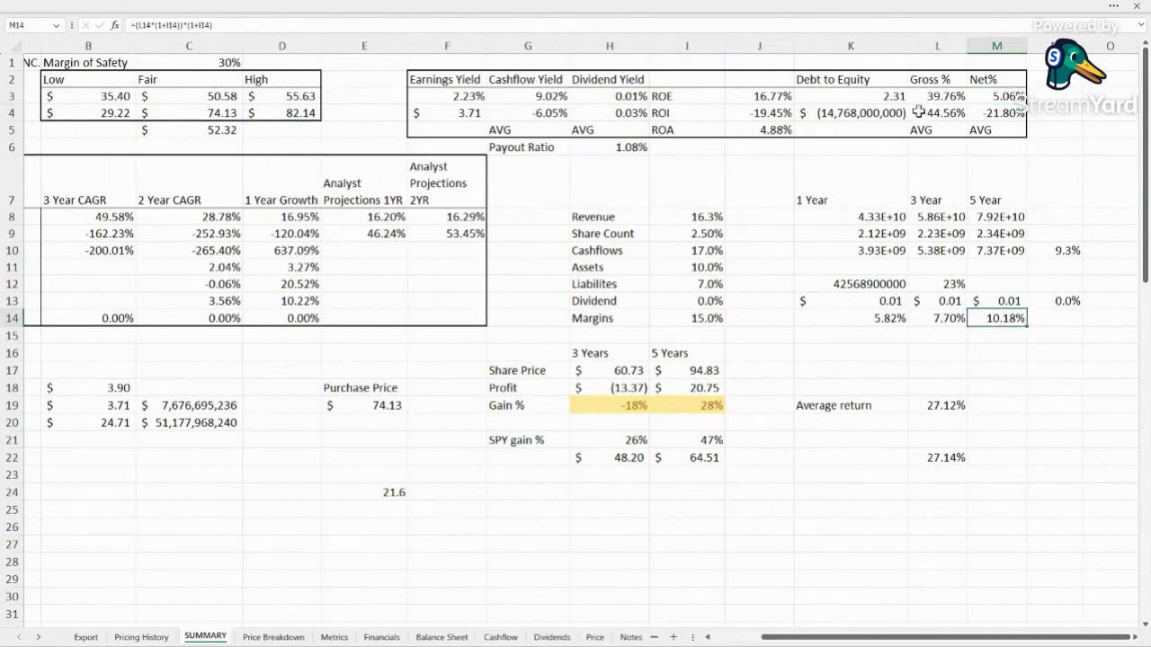
{"action": "left_click", "coordinate": [940, 110]}
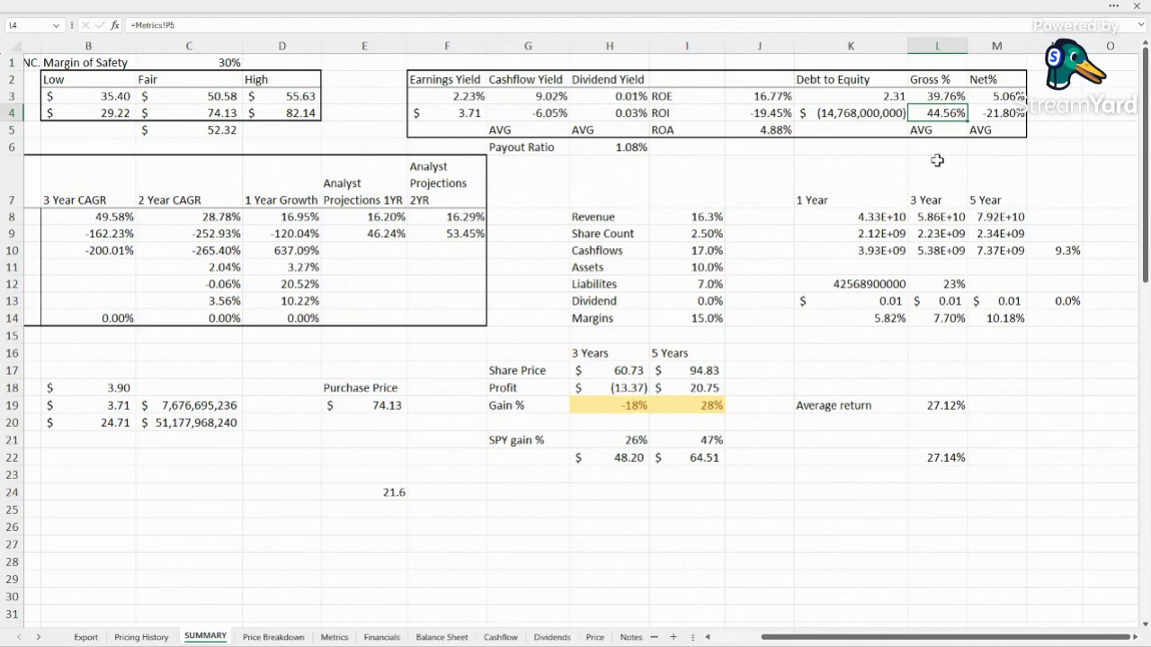
{"action": "left_click", "coordinate": [1064, 409]}
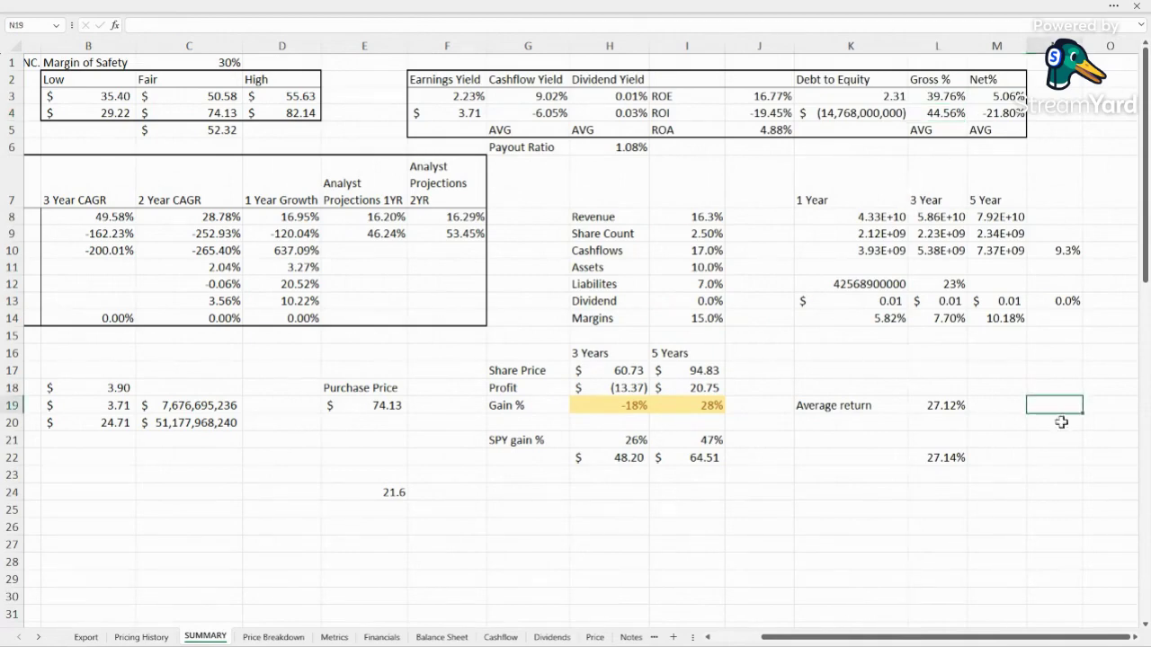
{"action": "left_click_drag", "start_coordinate": [1041, 639], "coordinate": [996, 638]}
{"action": "left_click_drag", "start_coordinate": [715, 216], "coordinate": [840, 322]}
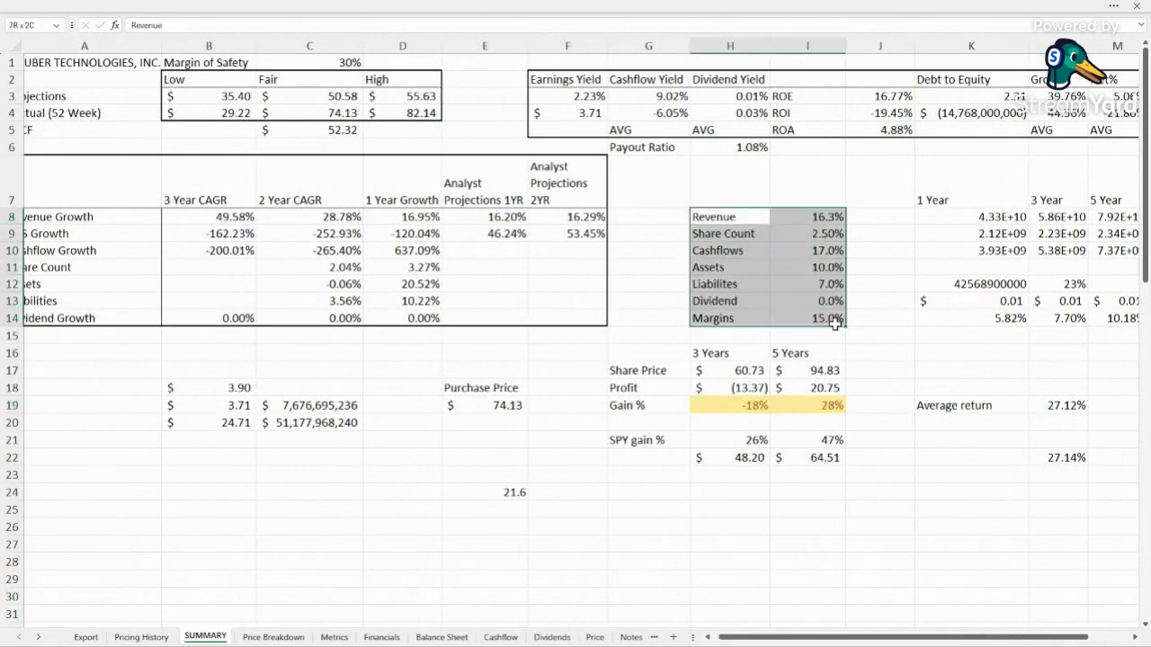
{"action": "left_click", "coordinate": [1059, 406]}
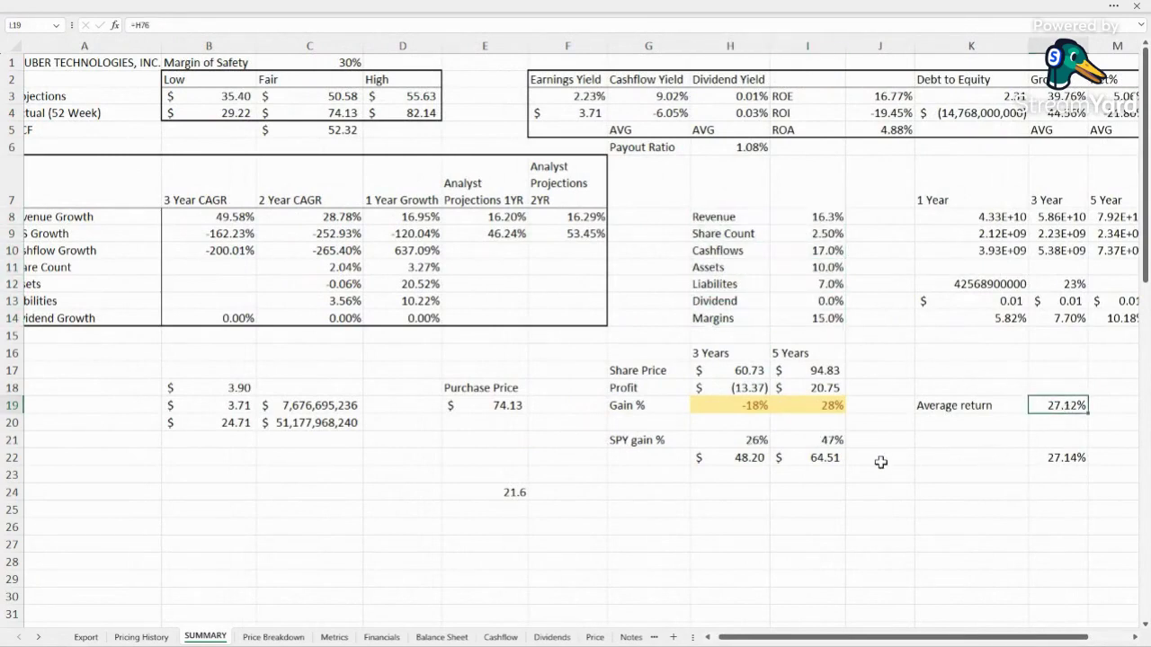
{"action": "left_click", "coordinate": [801, 528]}
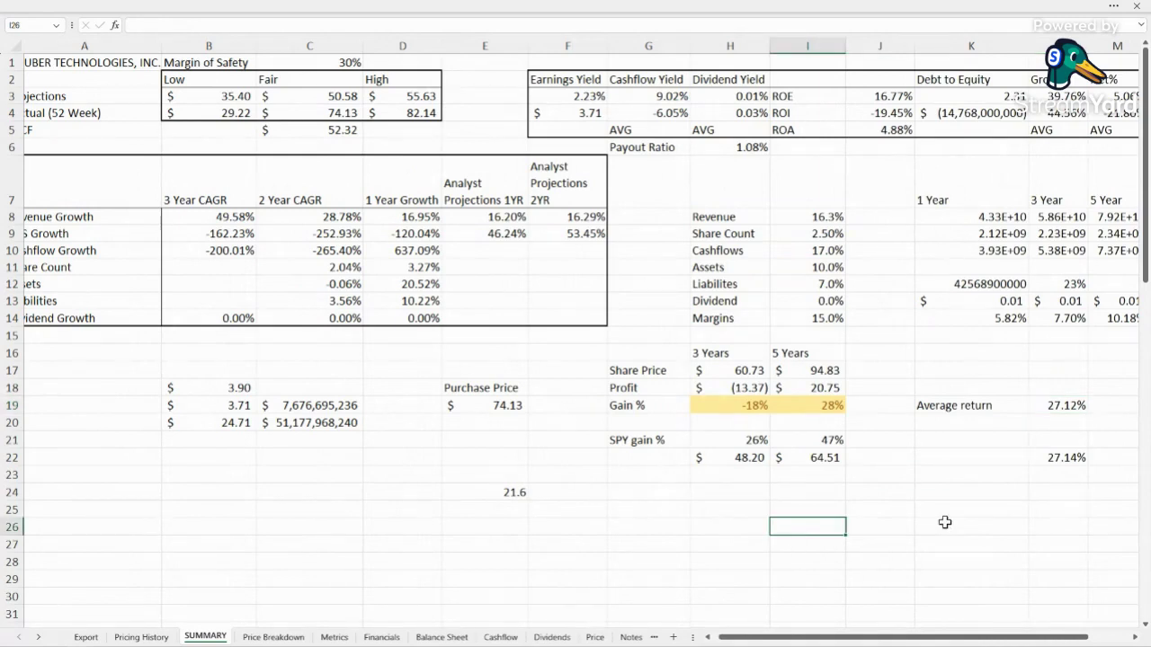
{"action": "key", "text": "Up"}
{"action": "key", "text": "Up"}
{"action": "key", "text": "Up"}
{"action": "key", "text": "Up"}
{"action": "key", "text": "Up"}
{"action": "key", "text": "Up"}
{"action": "key", "text": "Up"}
{"action": "key", "text": "Left"}
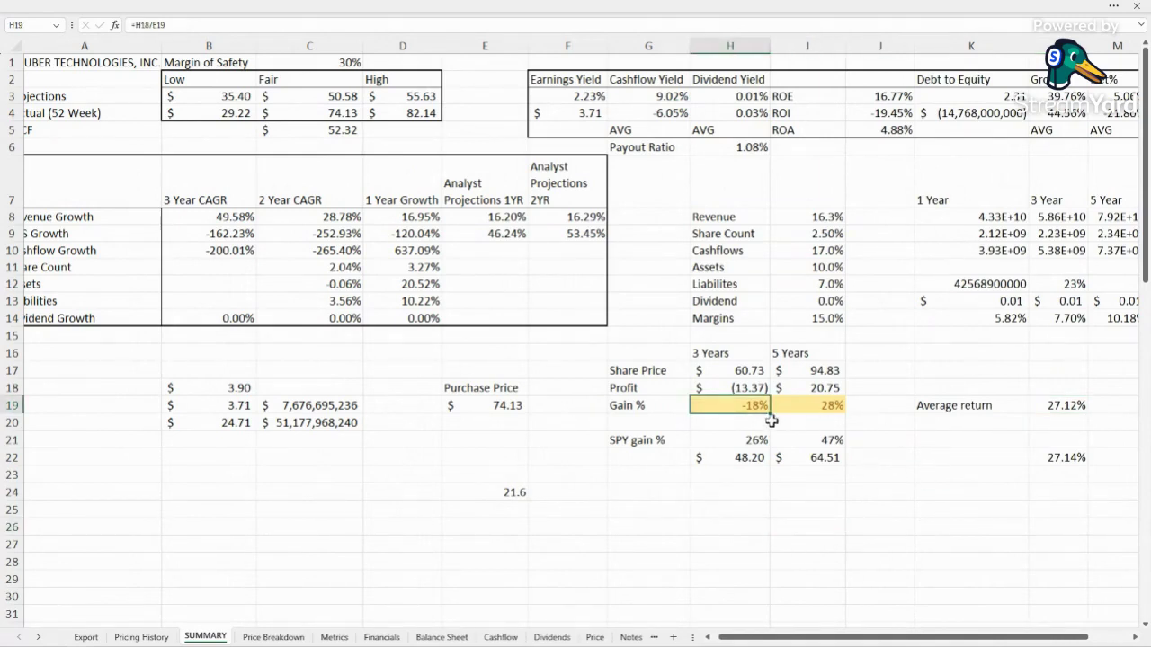
{"action": "left_click", "coordinate": [509, 404]}
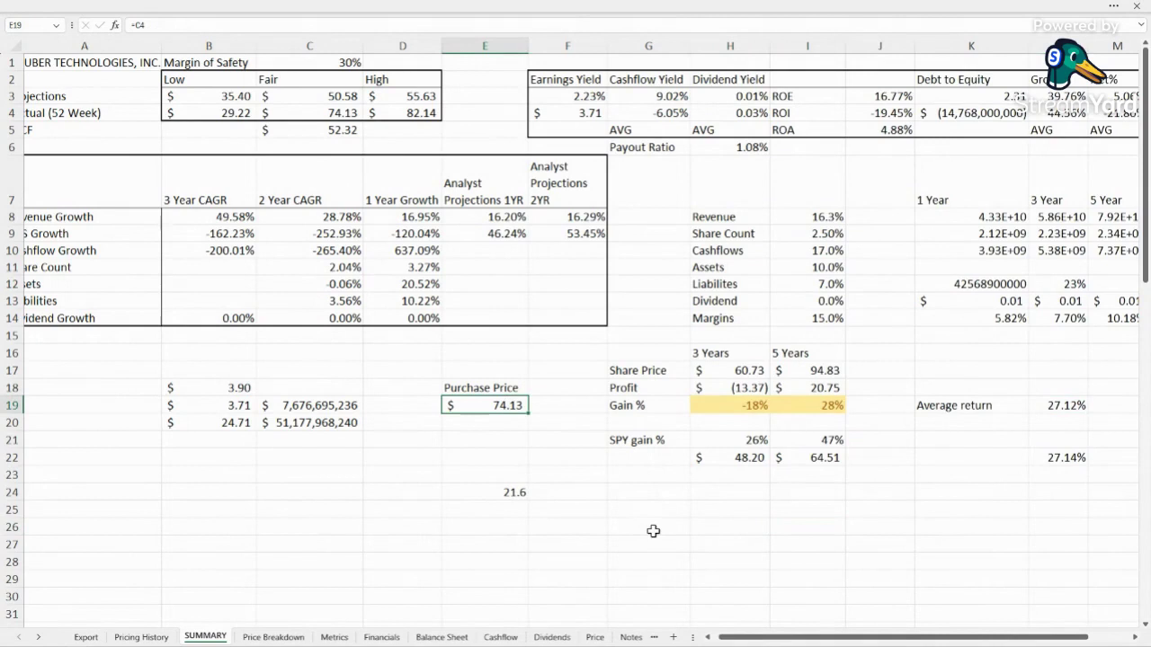
{"action": "left_click", "coordinate": [751, 405]}
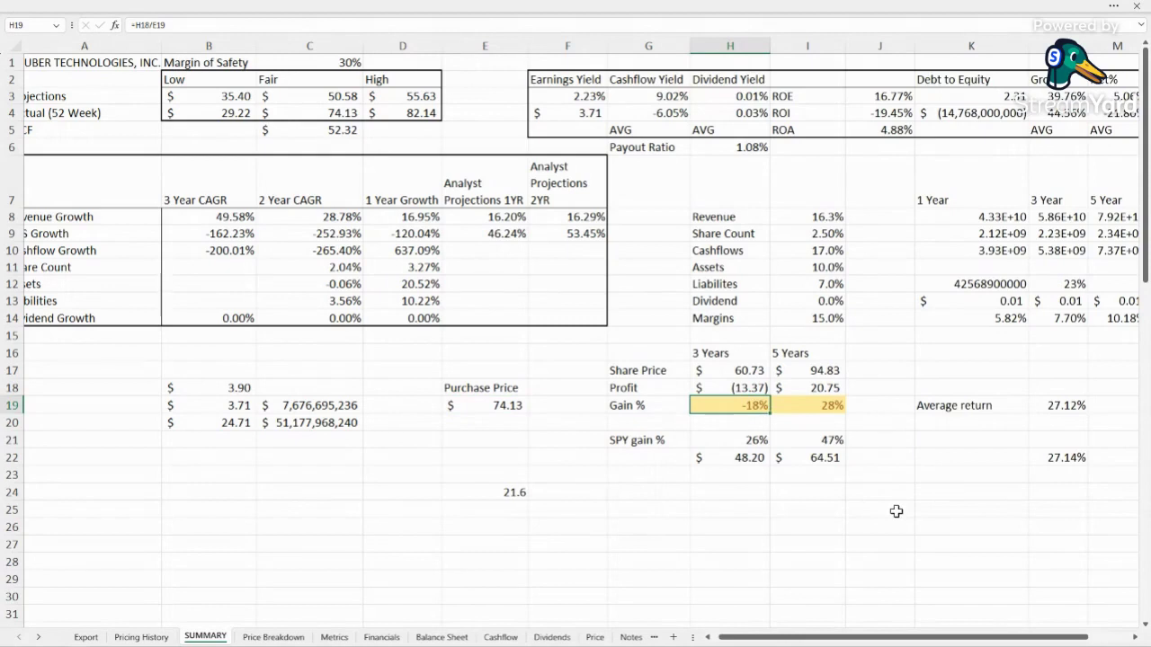
{"action": "left_click", "coordinate": [823, 409]}
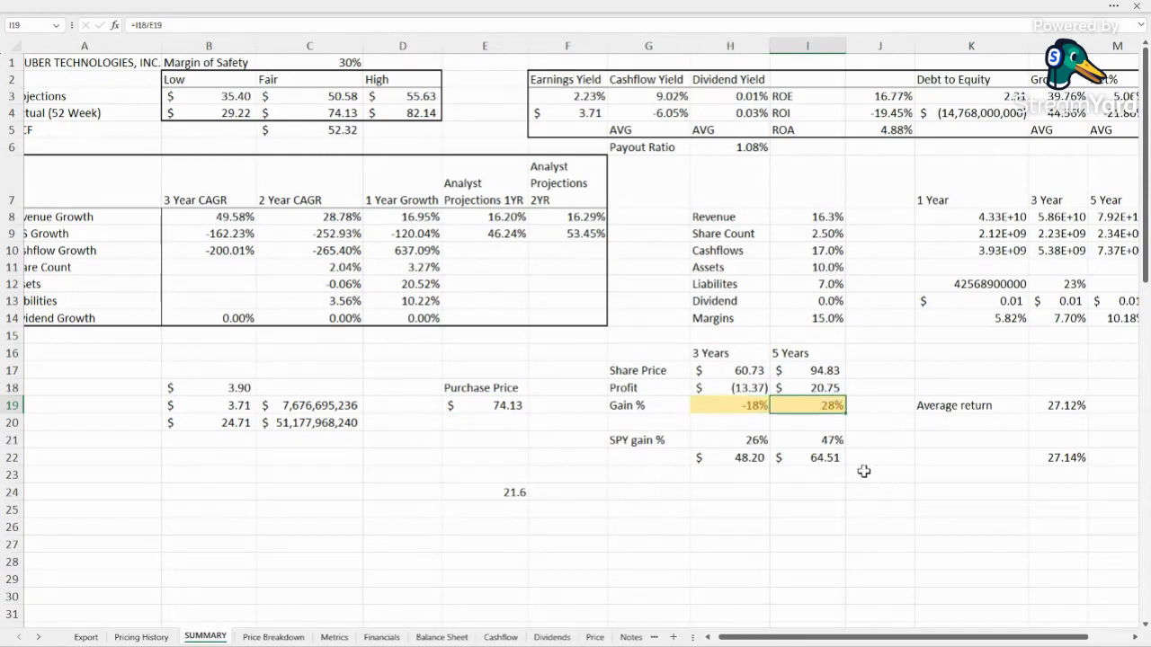
{"action": "left_click", "coordinate": [751, 406]}
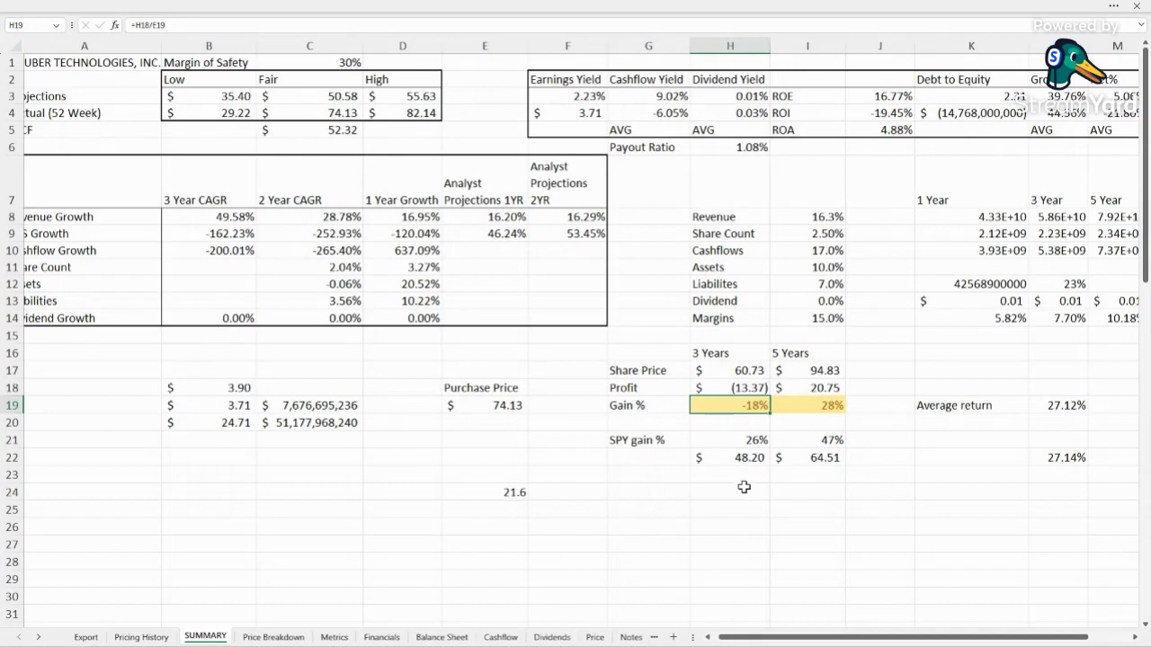
{"action": "left_click", "coordinate": [737, 526]}
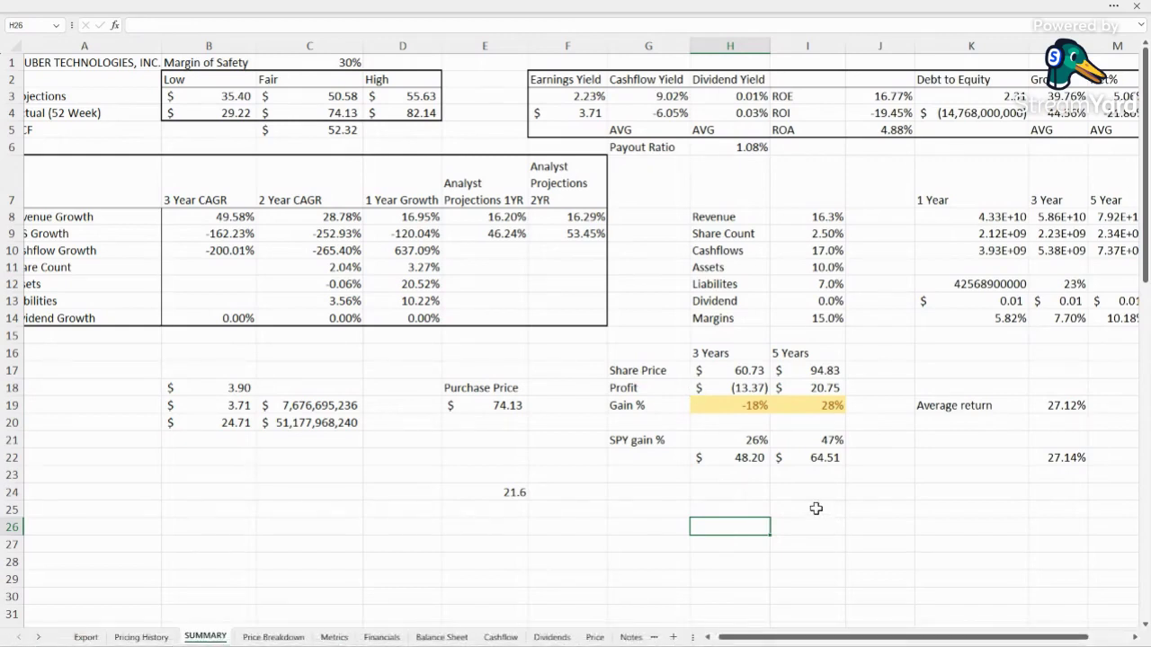
{"action": "left_click_drag", "start_coordinate": [737, 370], "coordinate": [783, 370]}
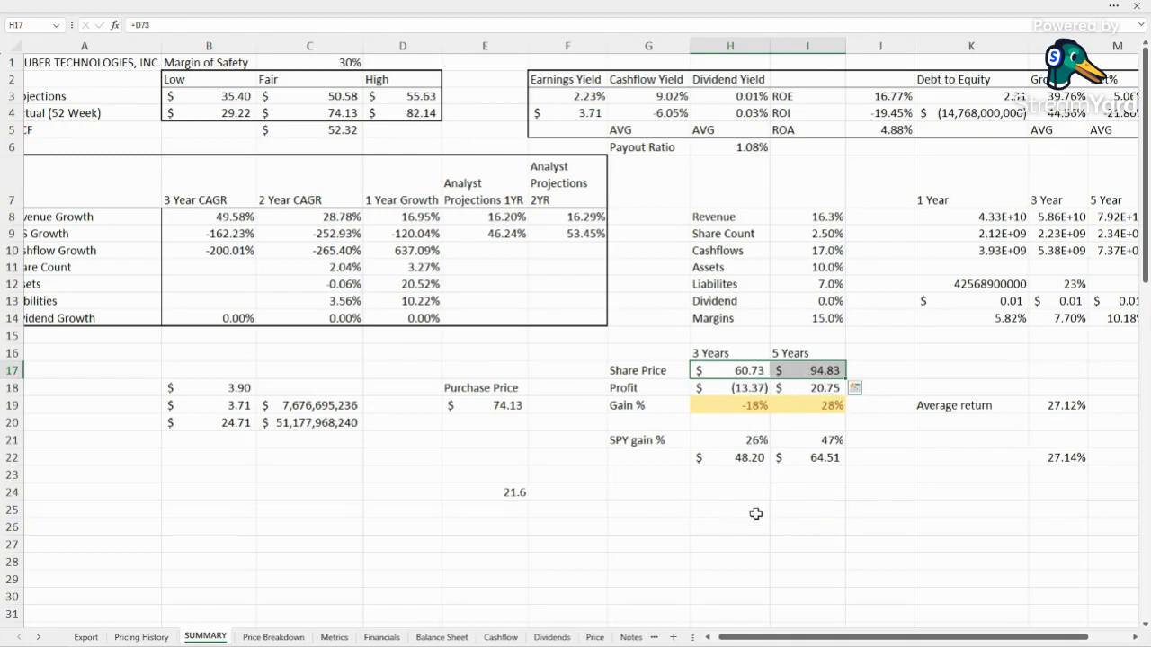
{"action": "mouse_move", "coordinate": [735, 643]}
{"action": "left_click", "coordinate": [647, 505]}
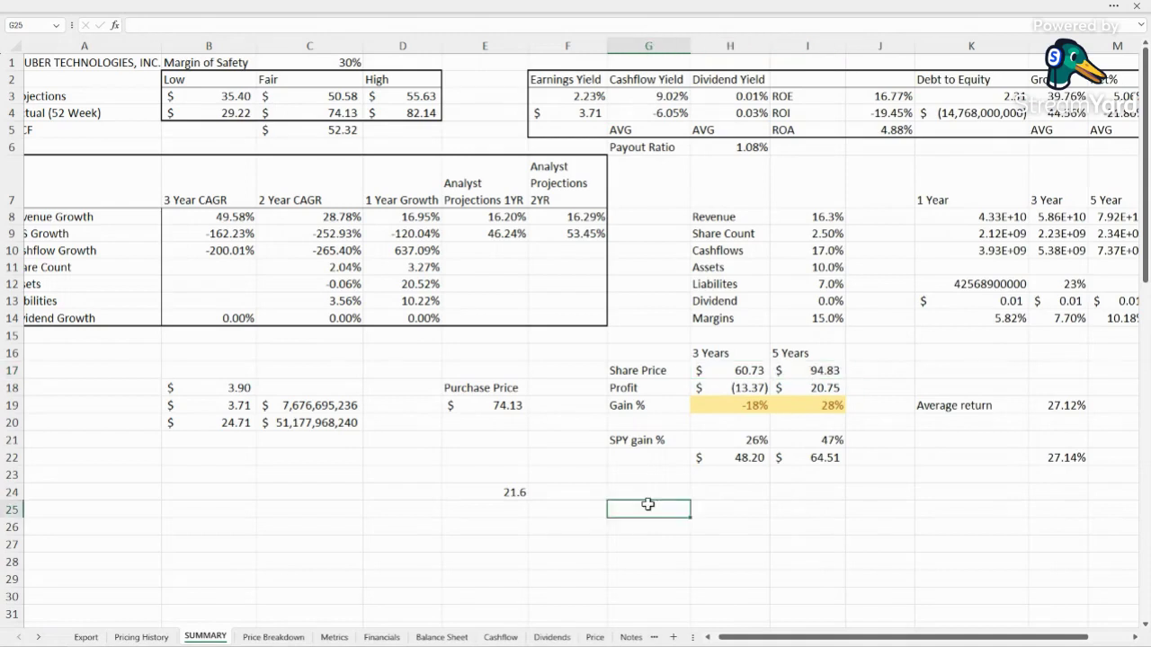
{"action": "left_click", "coordinate": [865, 219]}
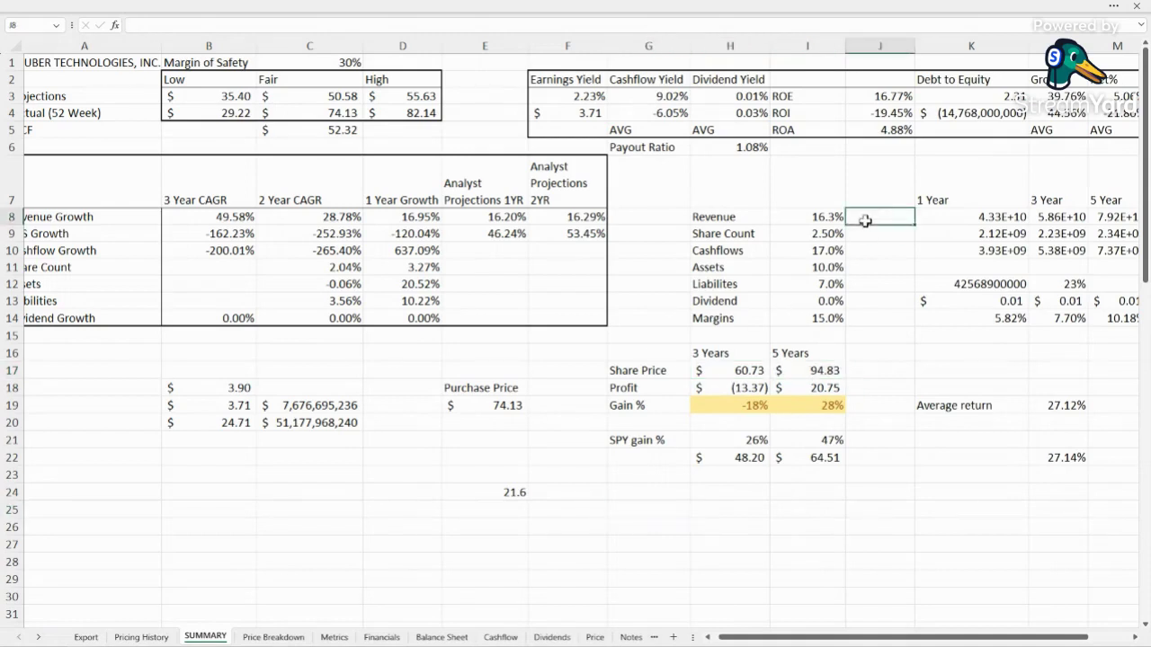
{"action": "left_click", "coordinate": [812, 218]}
{"action": "left_click", "coordinate": [873, 265]}
{"action": "left_click", "coordinate": [812, 217]}
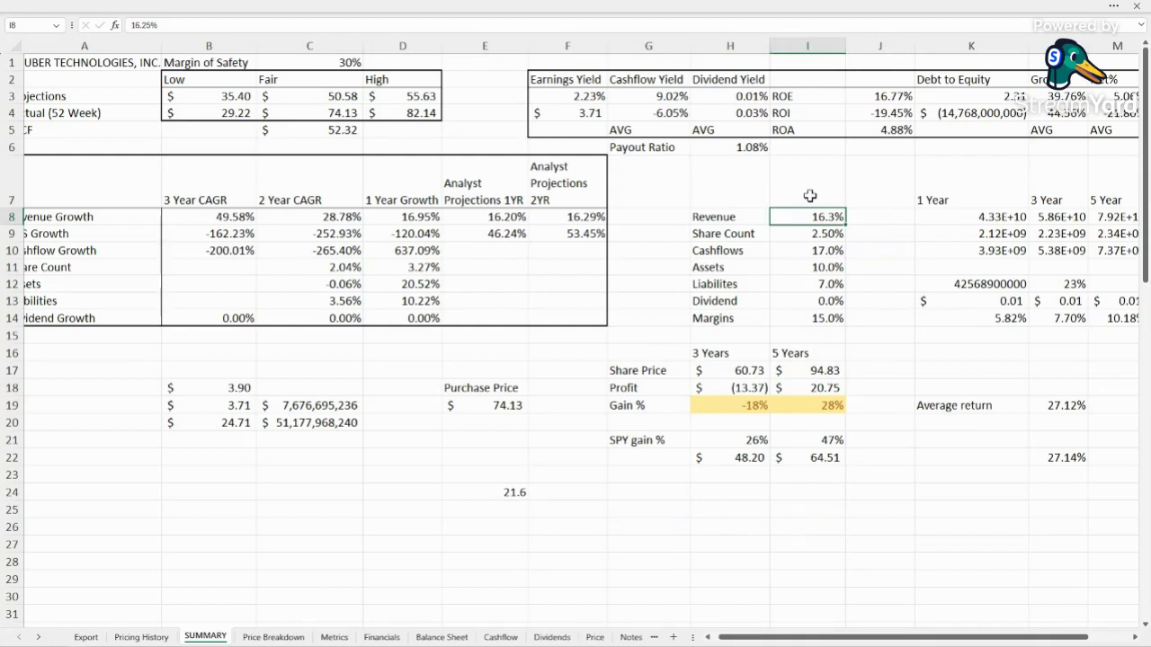
{"action": "left_click", "coordinate": [886, 535]}
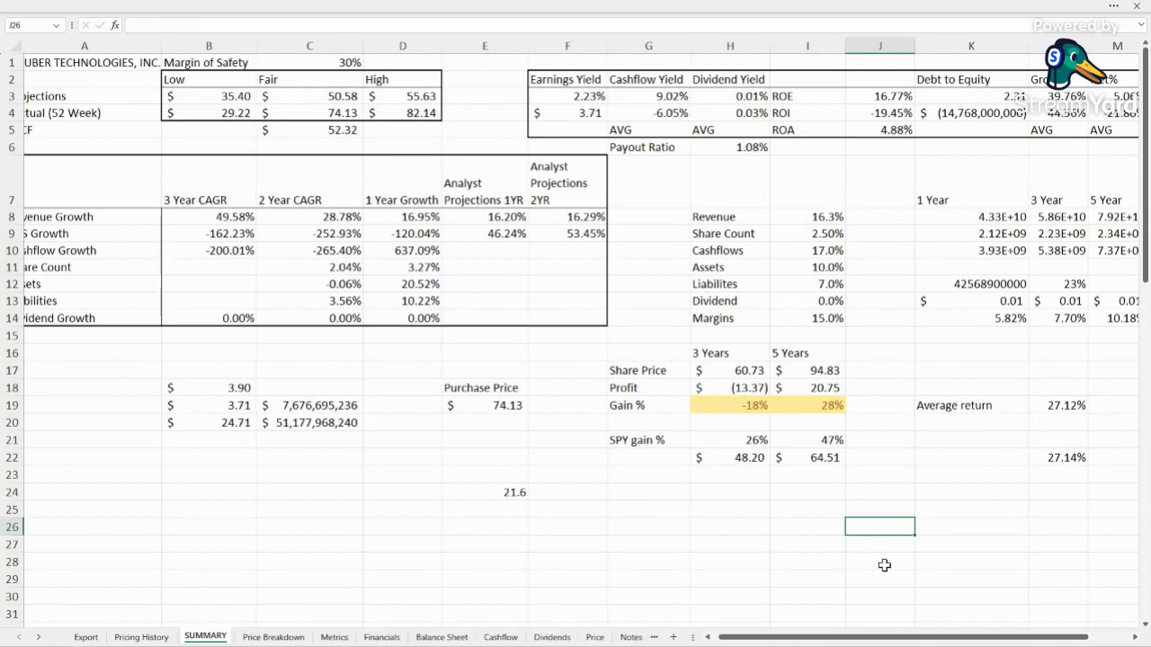
{"action": "left_click", "coordinate": [829, 530]}
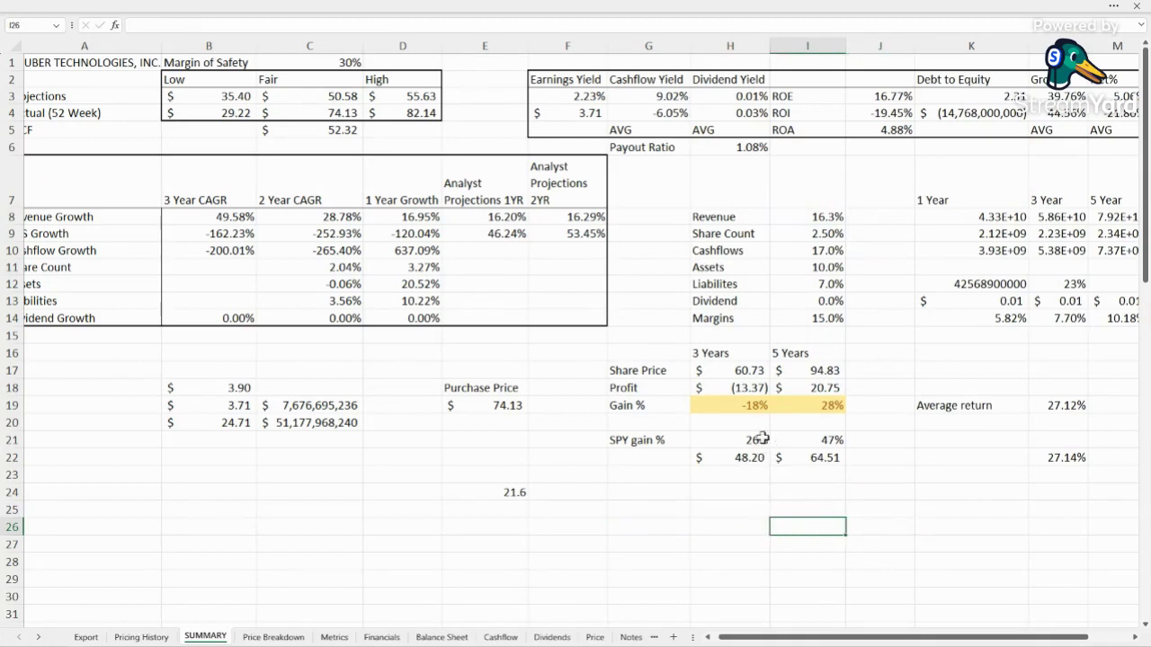
{"action": "left_click", "coordinate": [759, 507]}
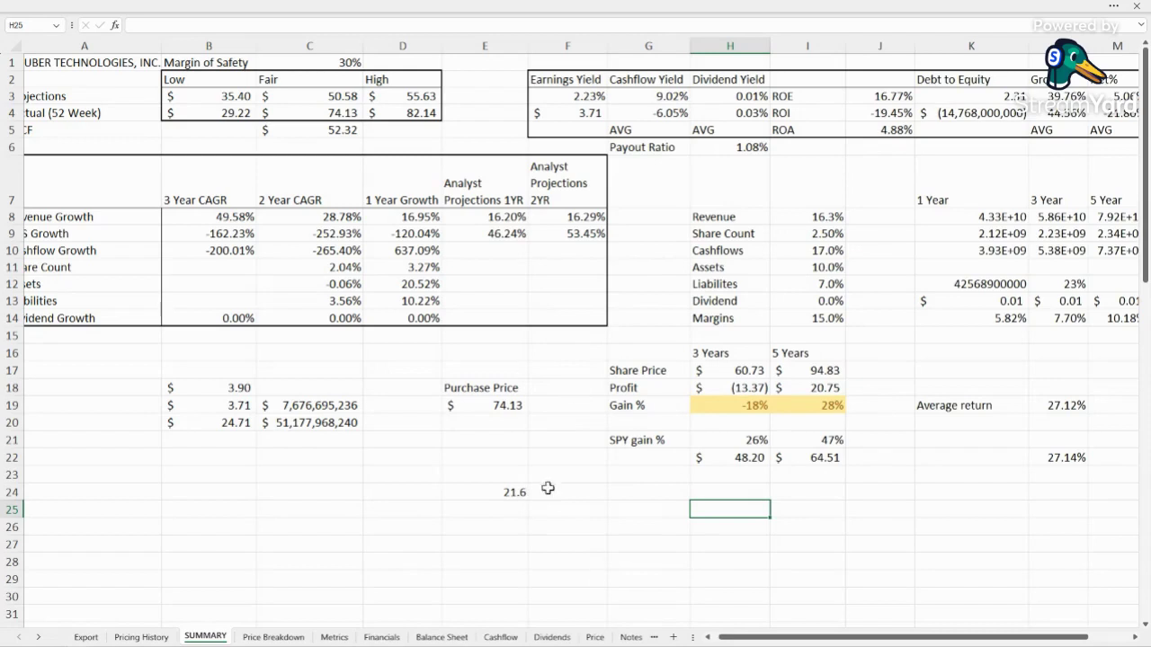
Step: Apply the $50.58 fair projection as Purchase Price and review the 3- and 5-year gains
{"action": "left_click", "coordinate": [783, 578]}
{"action": "key", "text": "ctrl+z"}
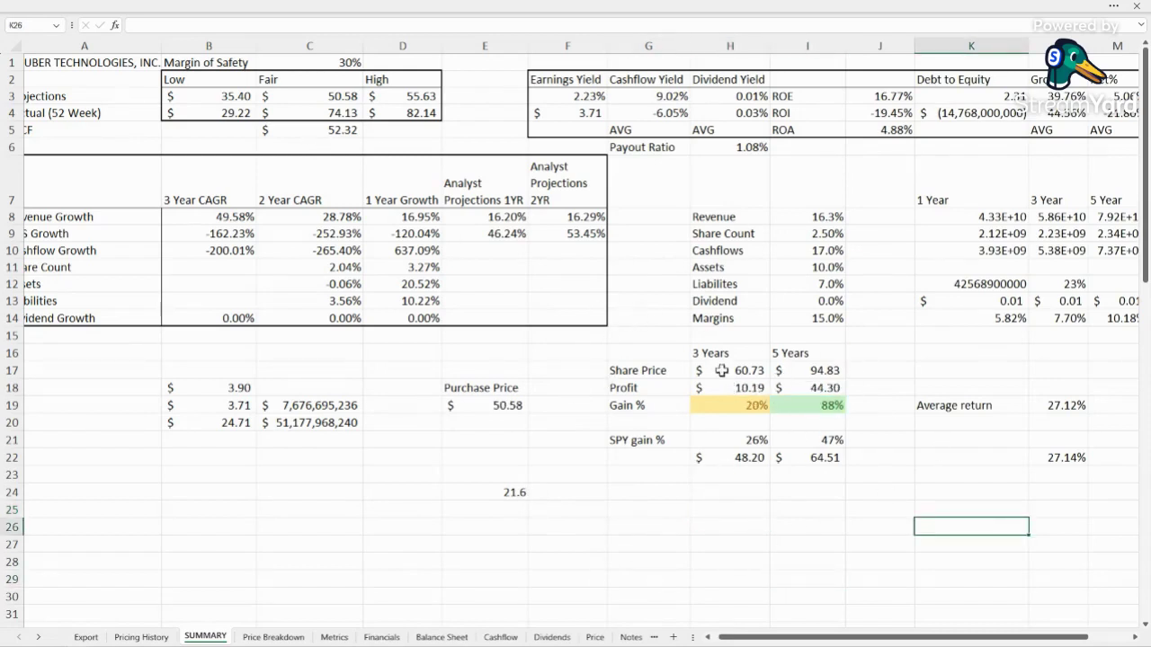
{"action": "left_click", "coordinate": [752, 410]}
{"action": "left_click", "coordinate": [823, 414]}
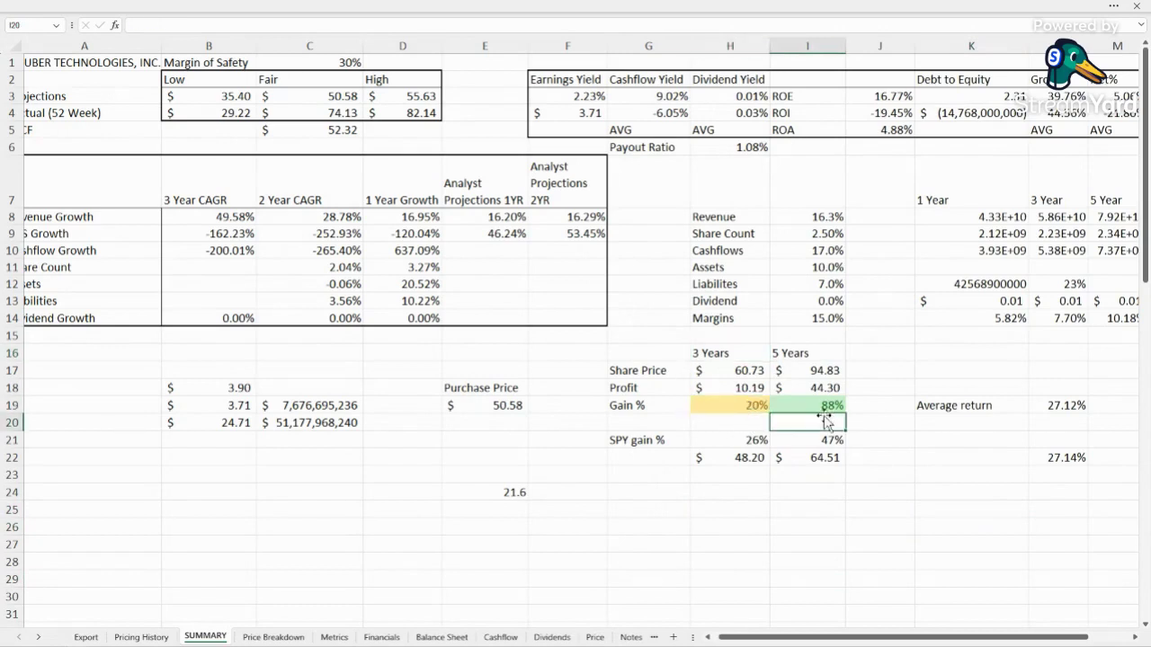
Step: Change the Purchase Price to the $29.22 52-week low, giving 108% and 225% gains
{"action": "left_click", "coordinate": [508, 409]}
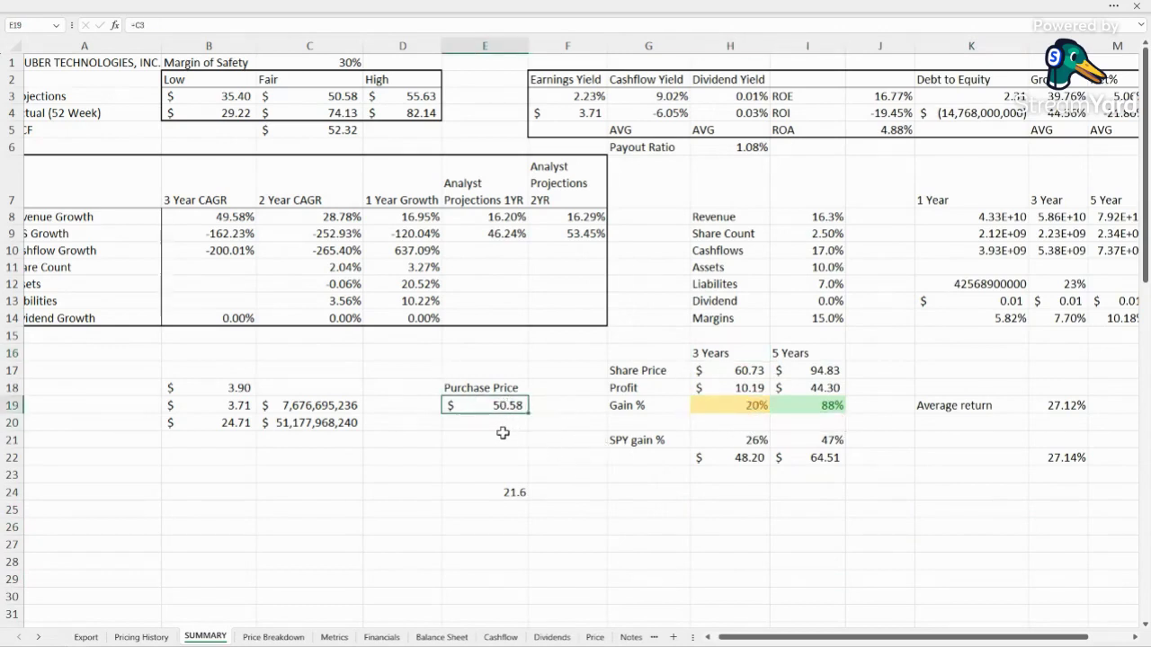
{"action": "double_click", "coordinate": [501, 405]}
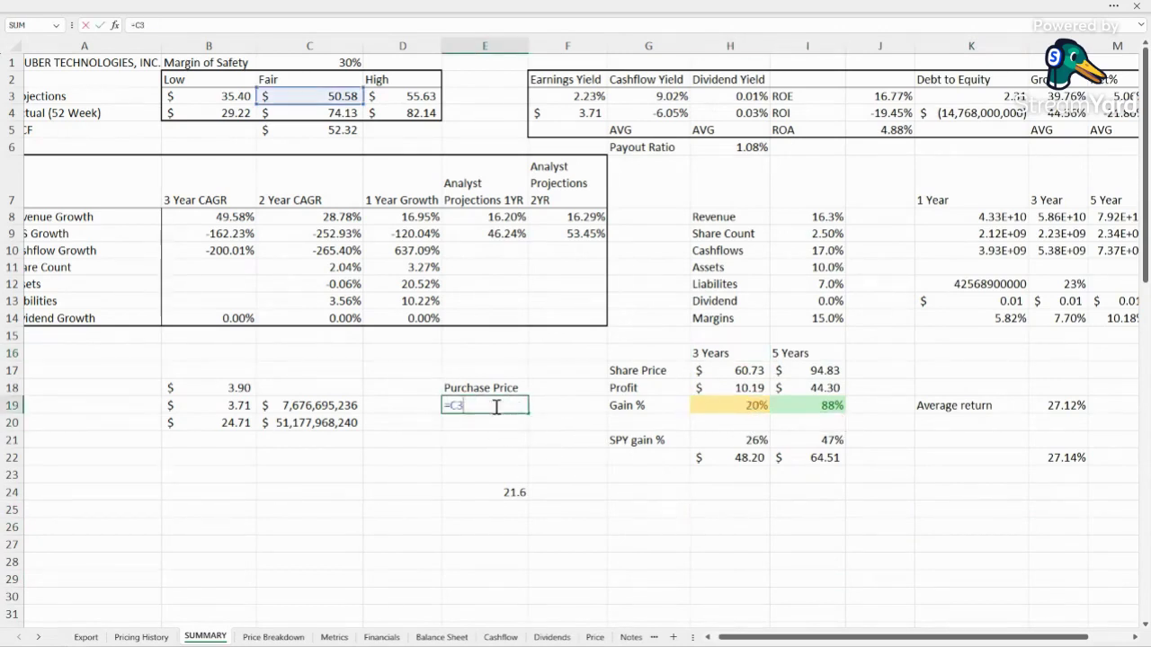
{"action": "left_click", "coordinate": [225, 97]}
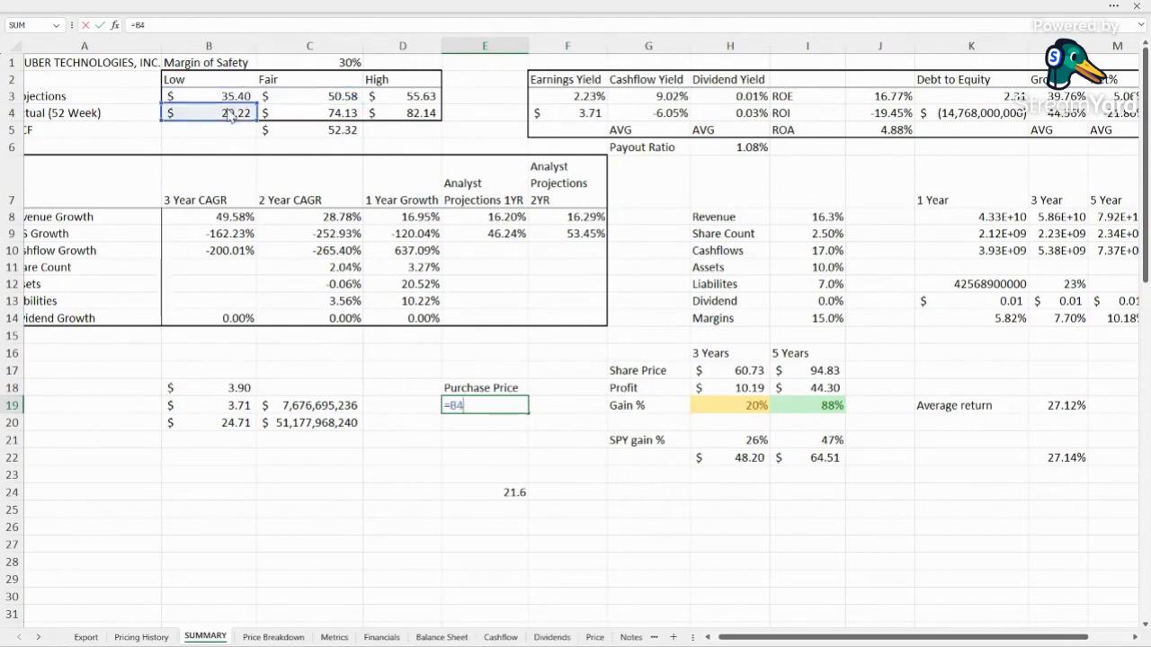
{"action": "left_click", "coordinate": [226, 110]}
{"action": "key", "text": "Return"}
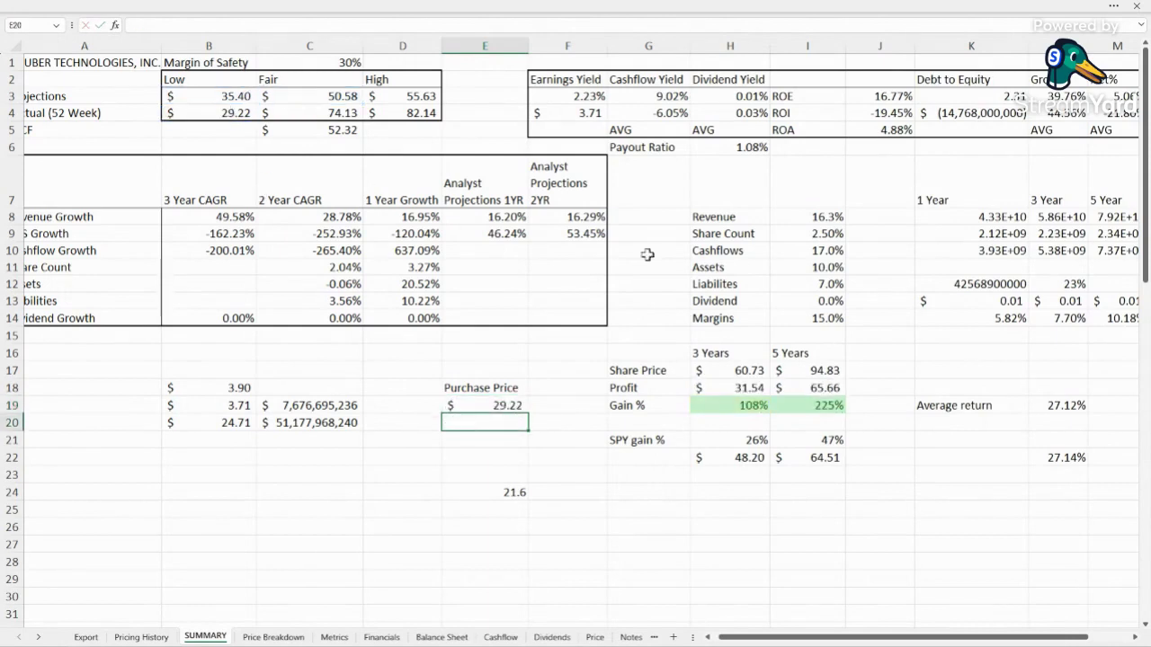
{"action": "left_click", "coordinate": [1057, 405]}
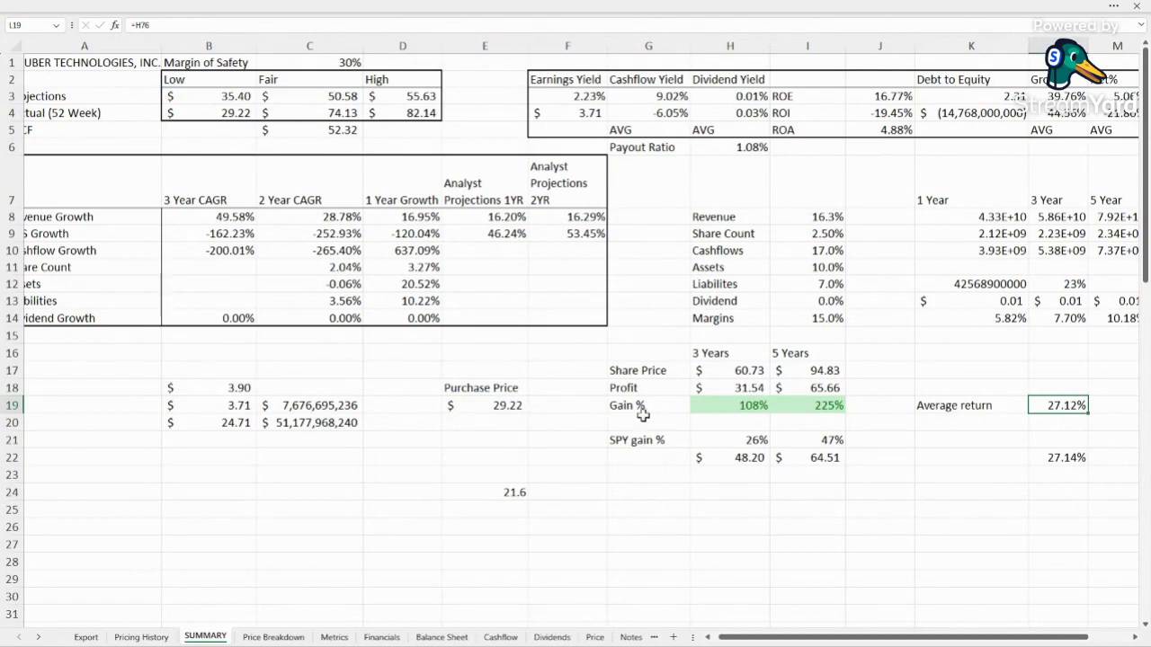
{"action": "double_click", "coordinate": [485, 406]}
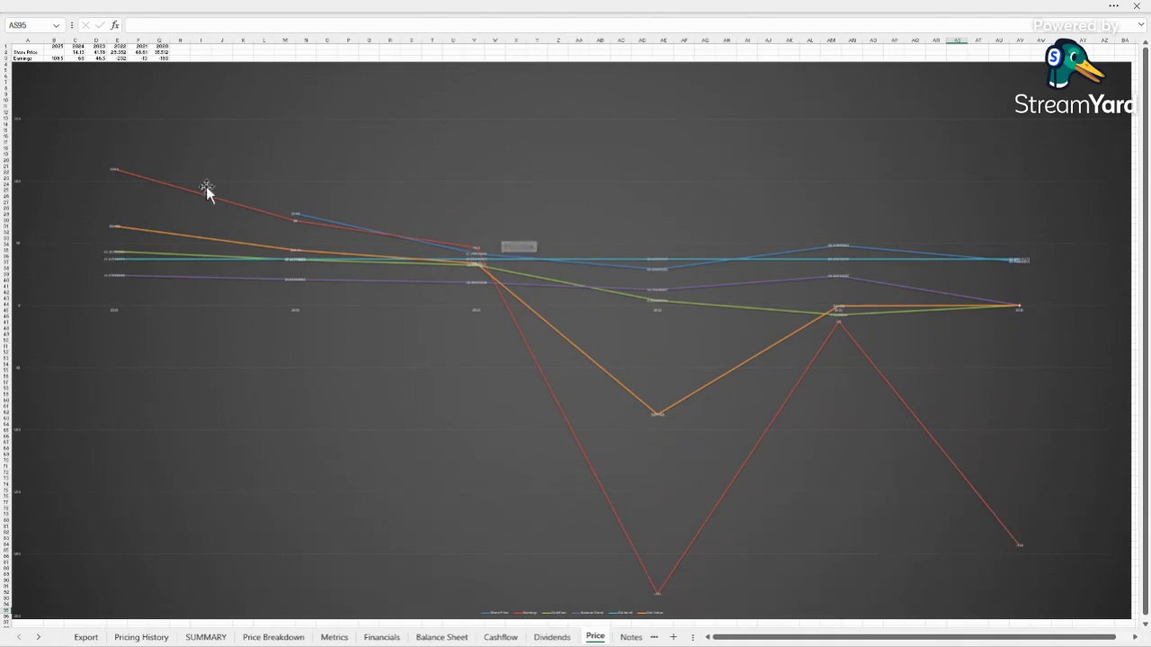
{"action": "mouse_move", "coordinate": [936, 296]}
{"action": "mouse_move", "coordinate": [123, 175]}
{"action": "mouse_move", "coordinate": [838, 244]}
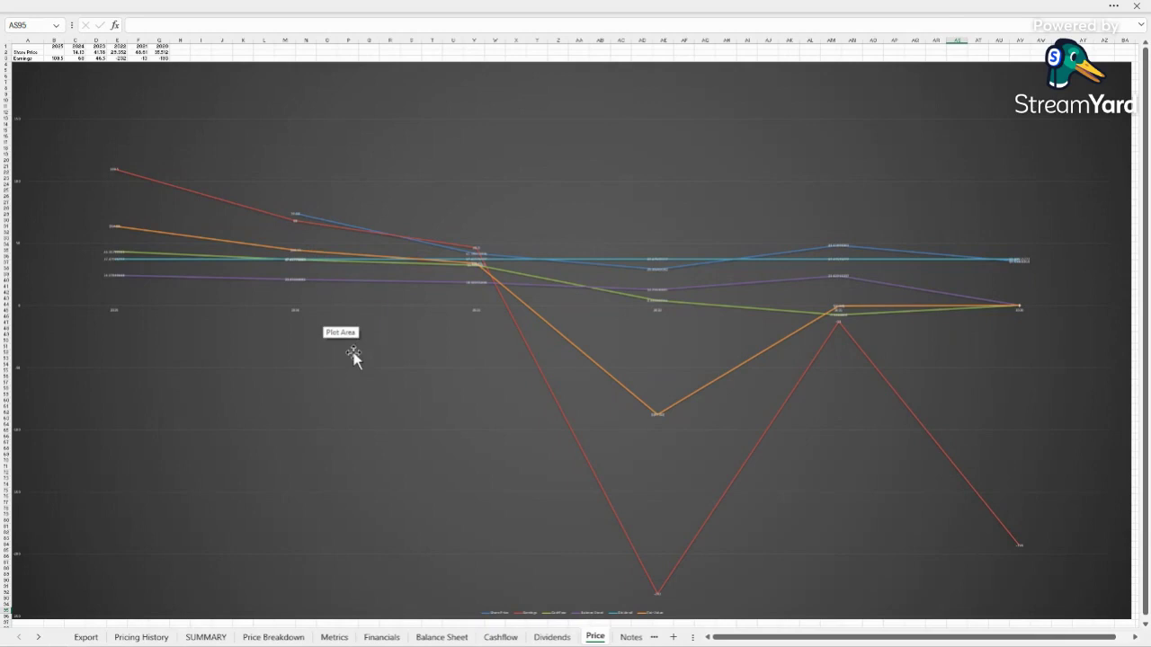
{"action": "left_click", "coordinate": [326, 279]}
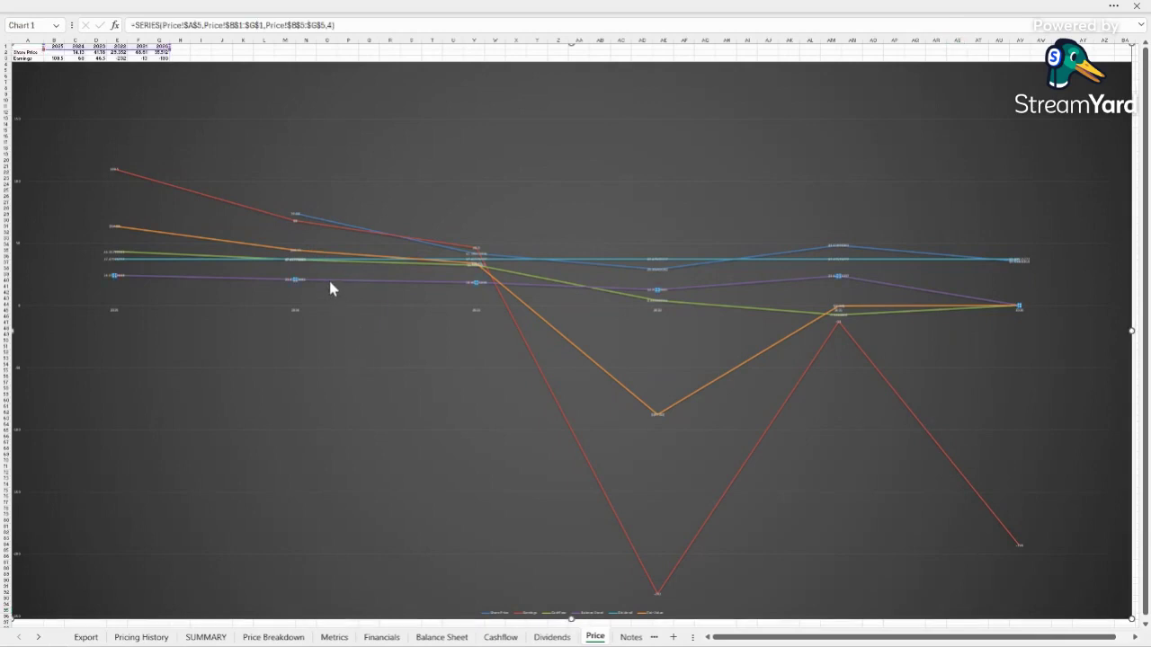
{"action": "left_click", "coordinate": [177, 252]}
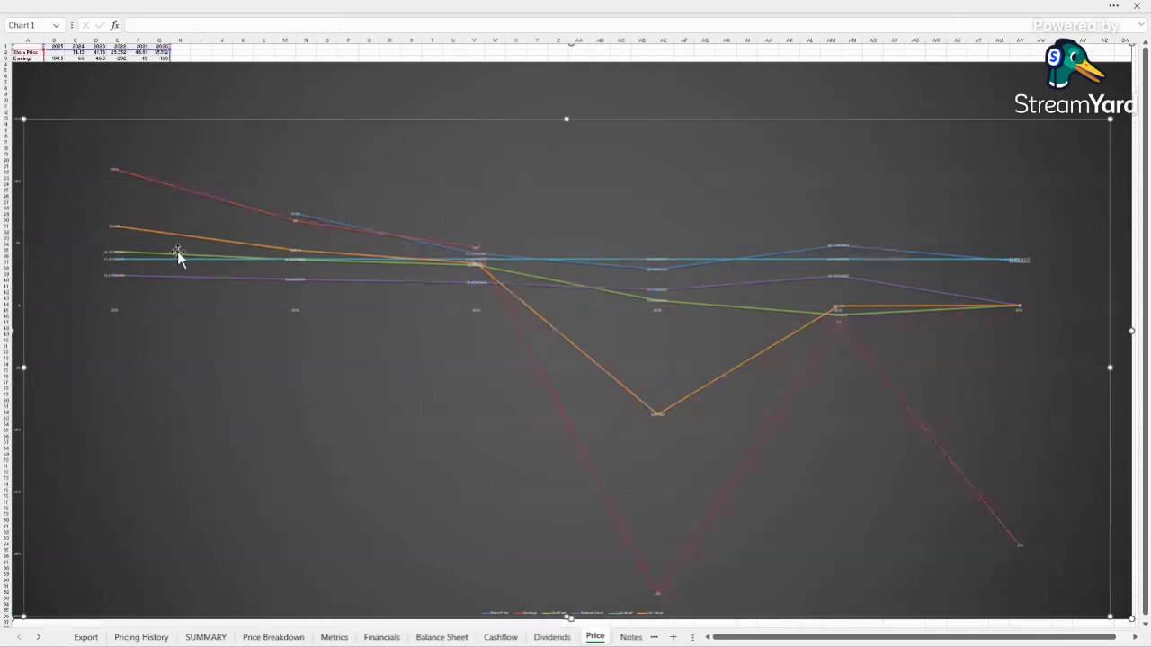
{"action": "left_click", "coordinate": [178, 254]}
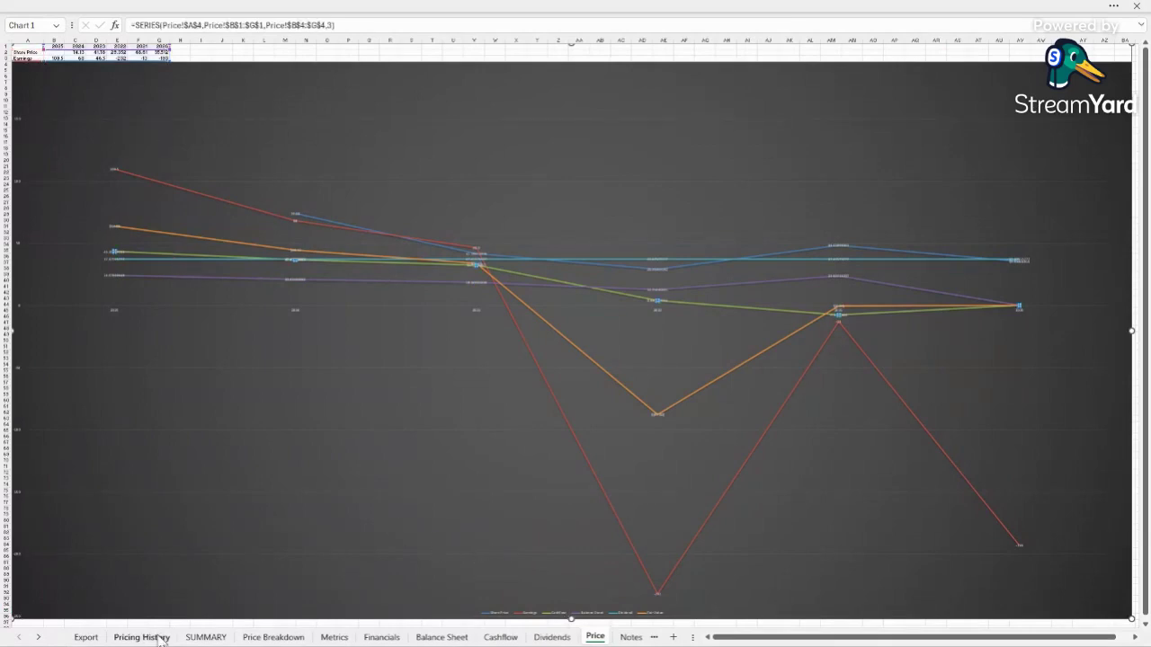
Step: Switch to SUMMARY, check the Average return beside the -18% and 28% gains
{"action": "left_click", "coordinate": [205, 637]}
{"action": "left_click", "coordinate": [1059, 406]}
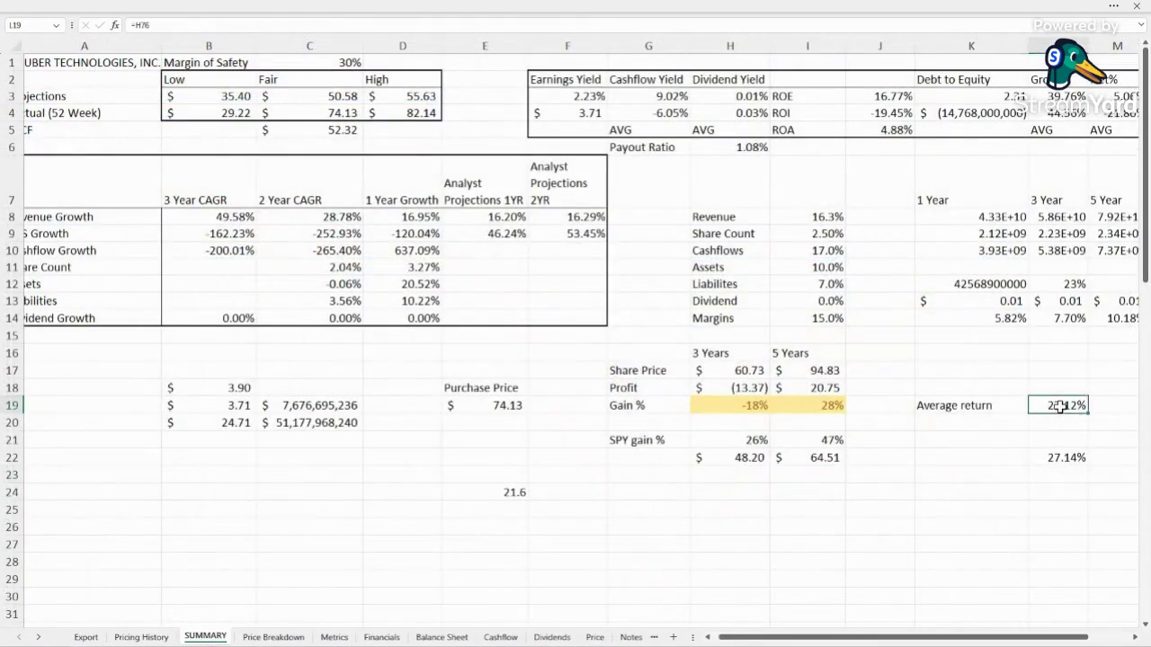
{"action": "left_click", "coordinate": [881, 525]}
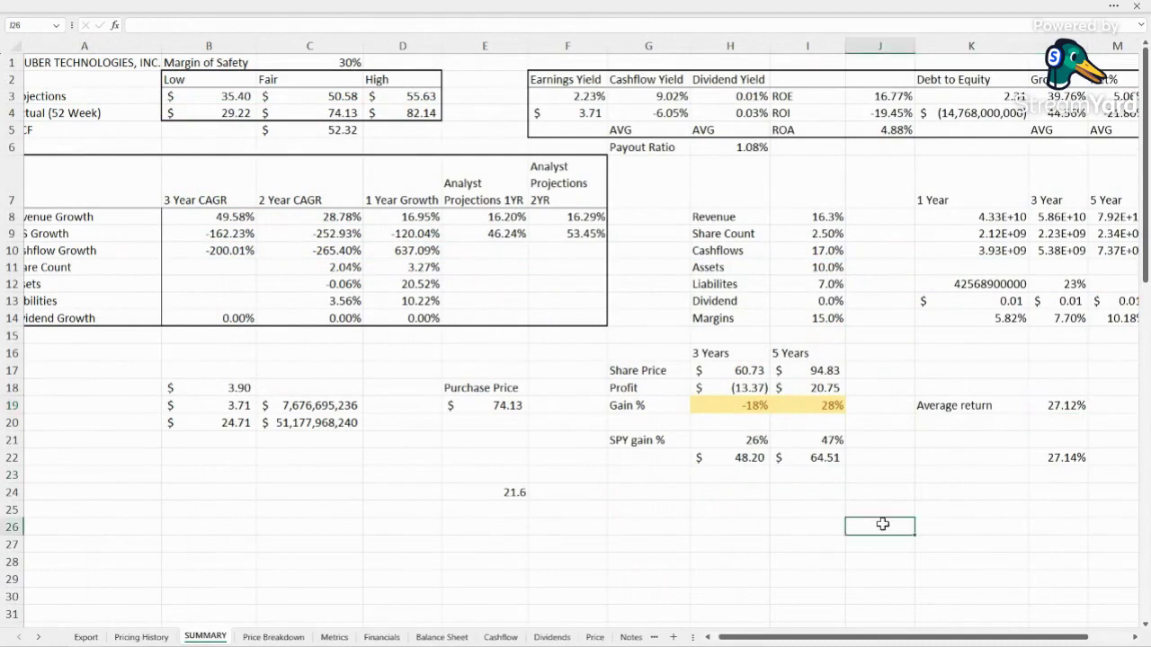
{"action": "left_click", "coordinate": [746, 524]}
{"action": "left_click", "coordinate": [582, 531]}
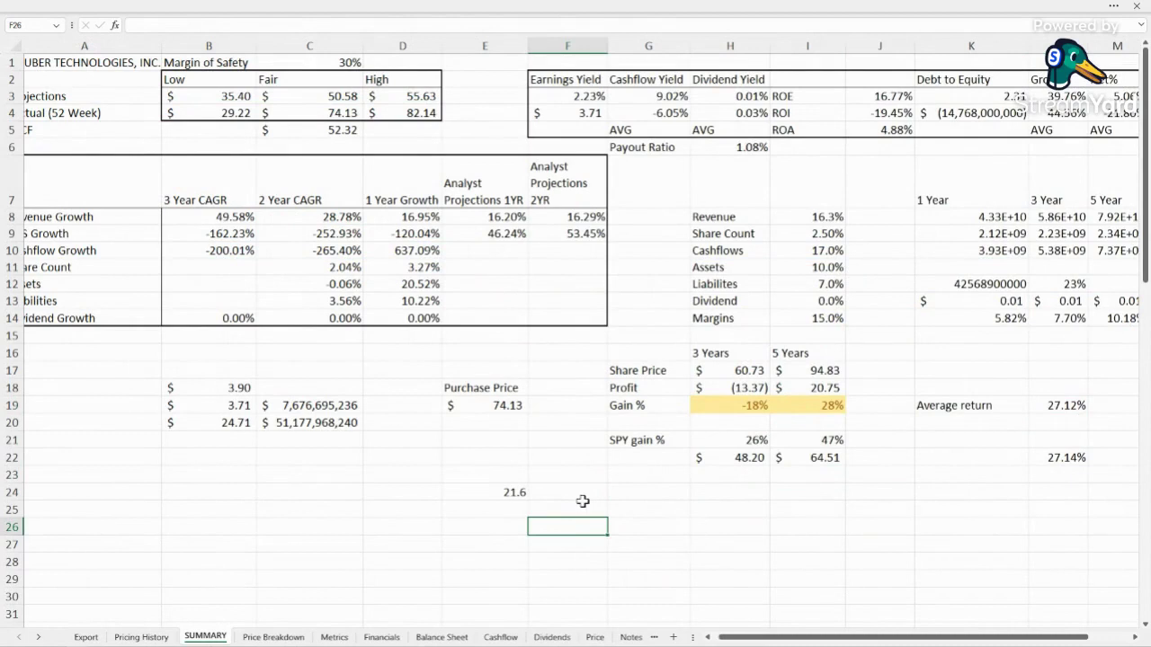
{"action": "left_click", "coordinate": [790, 569]}
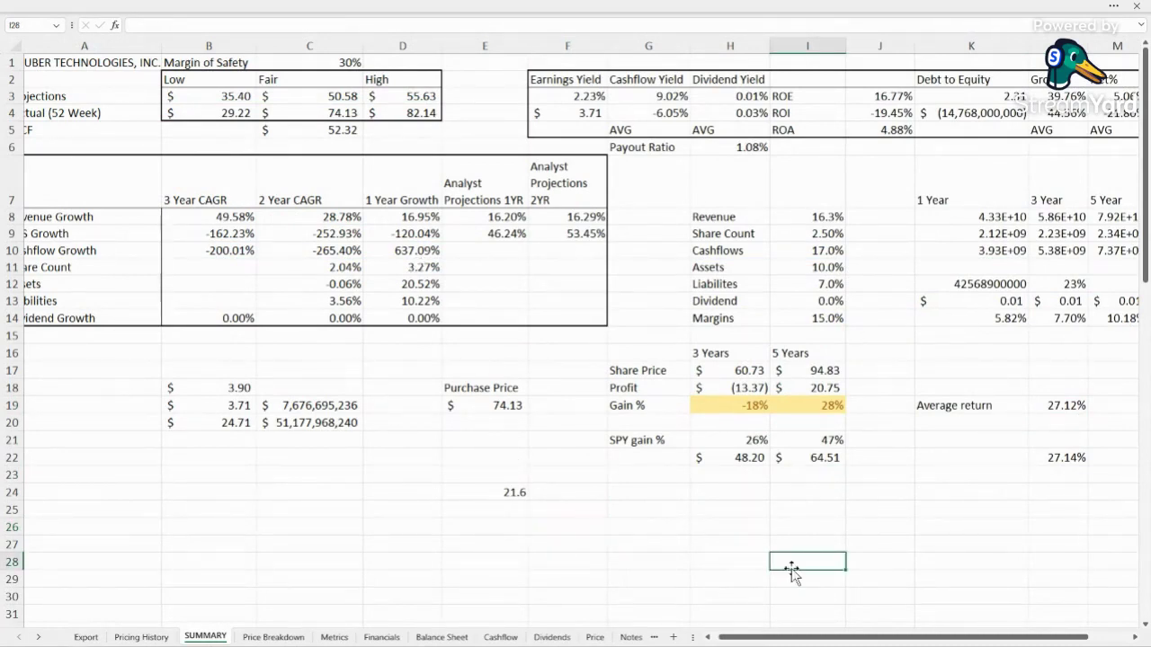
{"action": "left_click", "coordinate": [618, 519]}
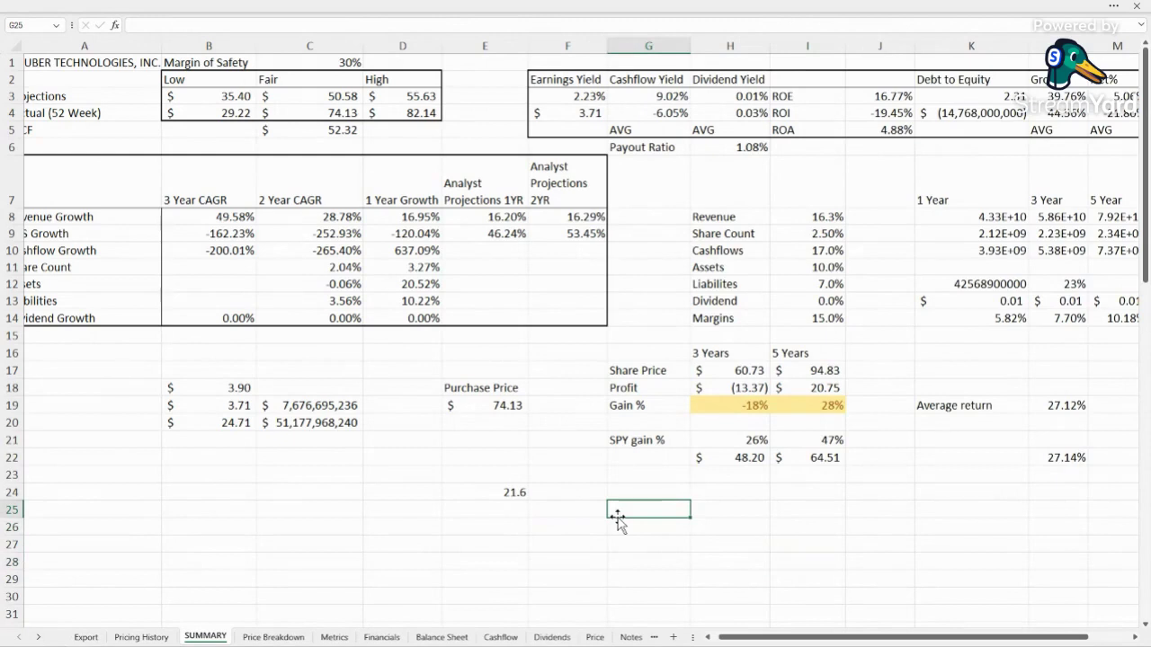